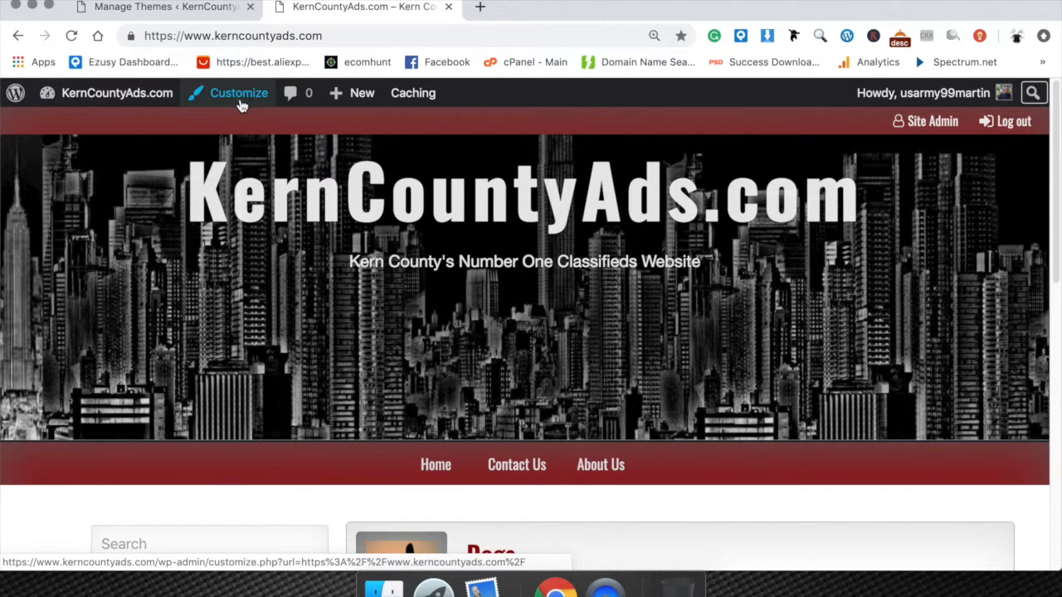
Step: Open the theme customizer for the site and look through its list of settings sections
{"action": "left_click", "coordinate": [239, 96]}
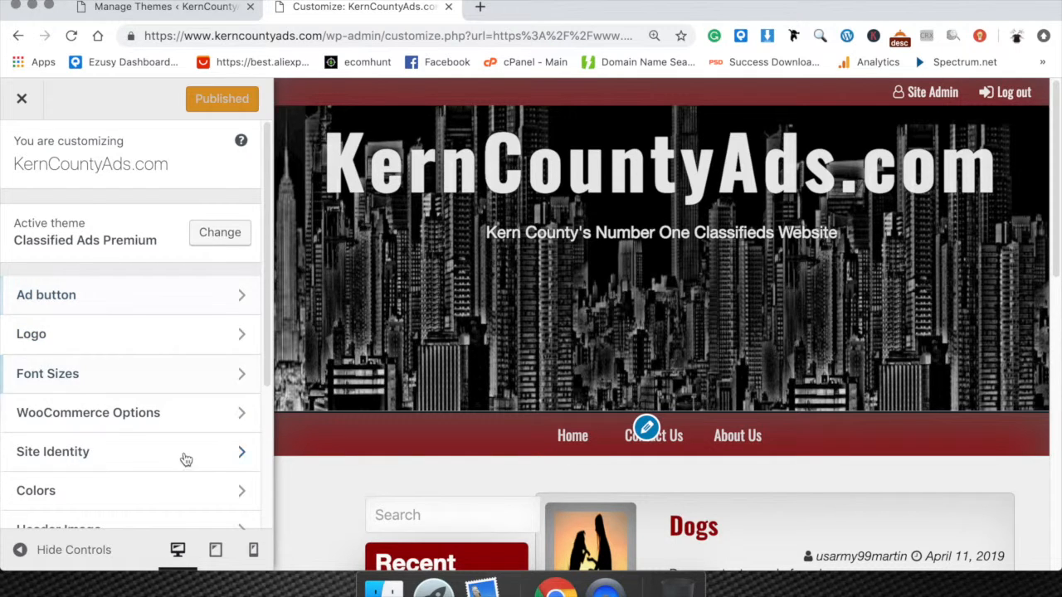
{"action": "scroll", "coordinate": [358, 320], "scroll_direction": "down", "scroll_amount": 1}
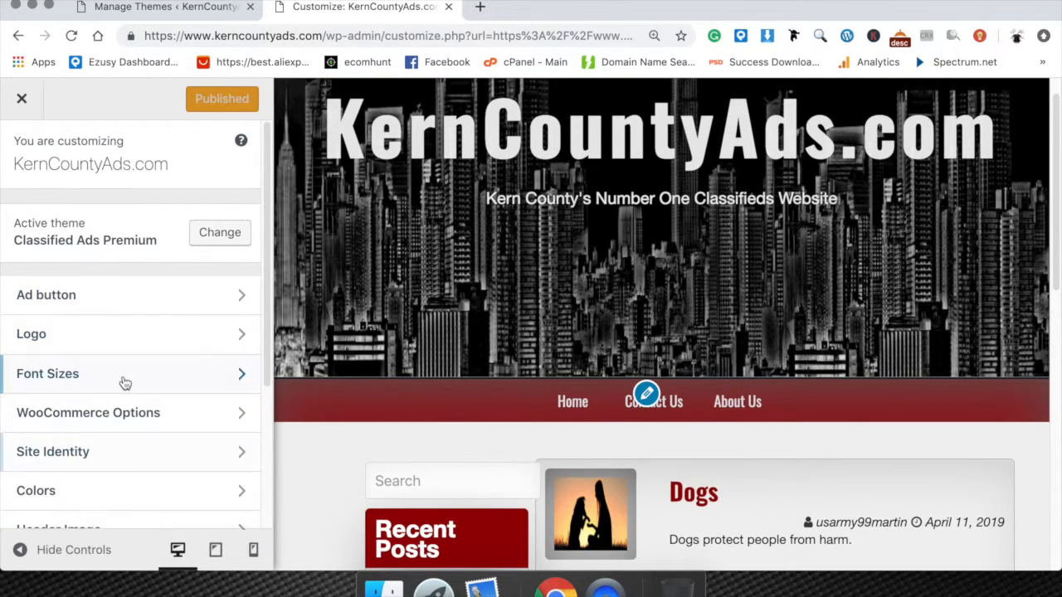
{"action": "scroll", "coordinate": [107, 426], "scroll_direction": "down", "scroll_amount": 2}
{"action": "scroll", "coordinate": [103, 429], "scroll_direction": "up", "scroll_amount": 2}
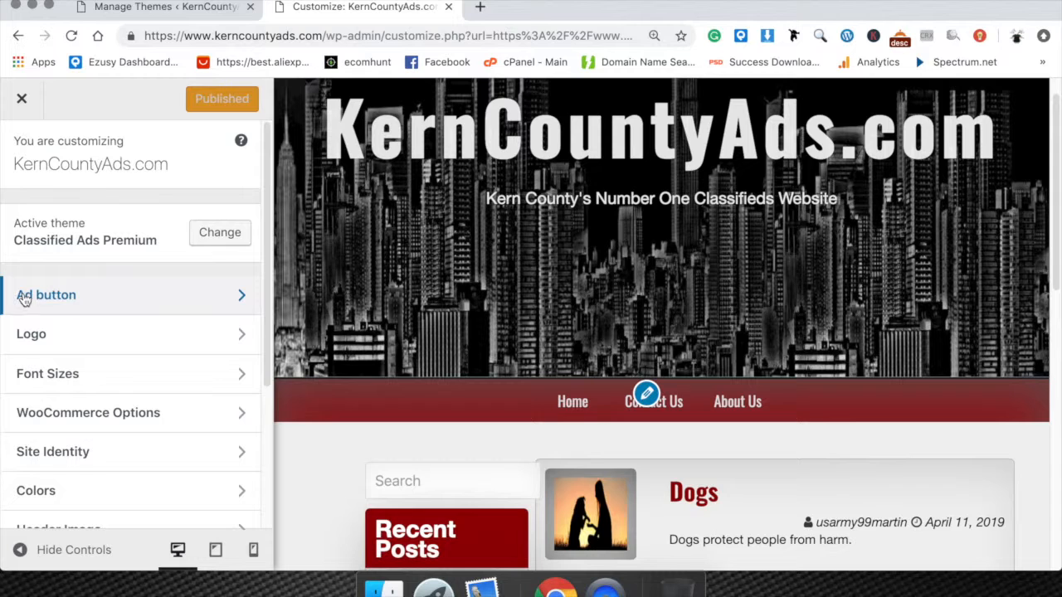
{"action": "scroll", "coordinate": [95, 322], "scroll_direction": "down", "scroll_amount": 3}
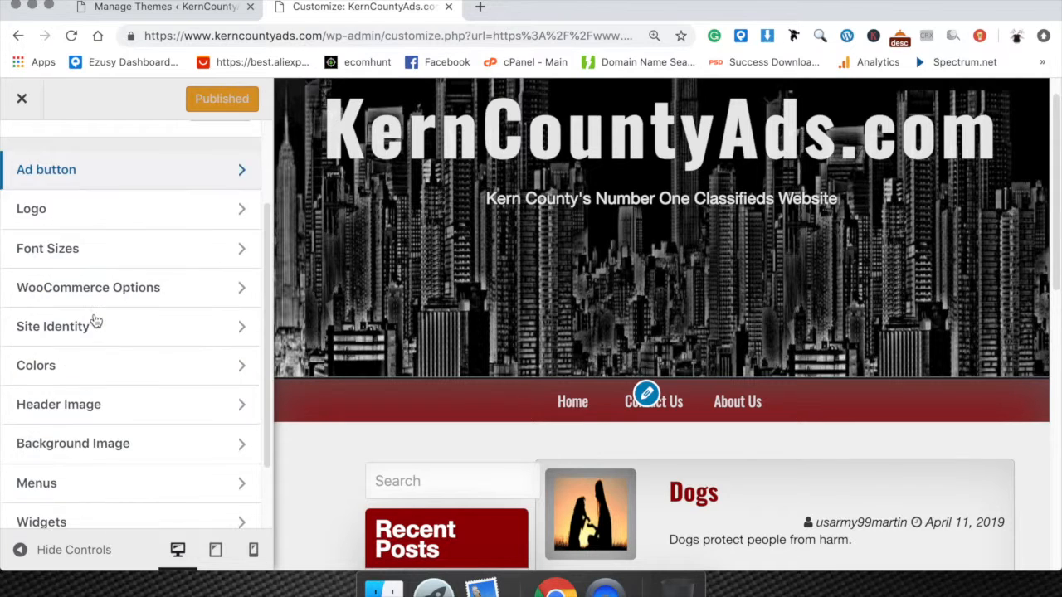
Step: Set the silhouette image of a woman and dog from the media library as the site logo
{"action": "left_click", "coordinate": [121, 218]}
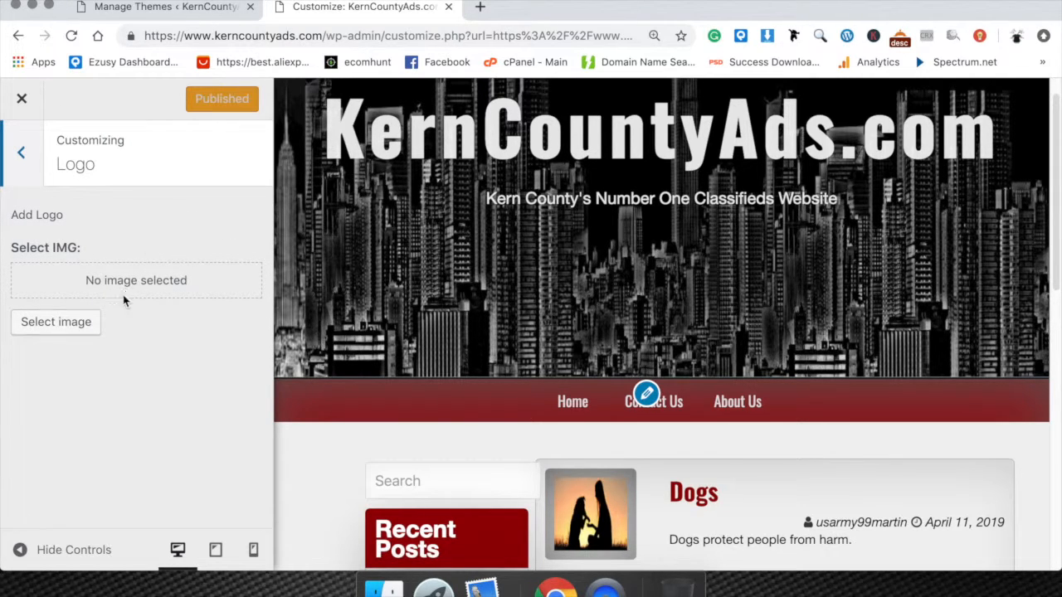
{"action": "left_click", "coordinate": [64, 320]}
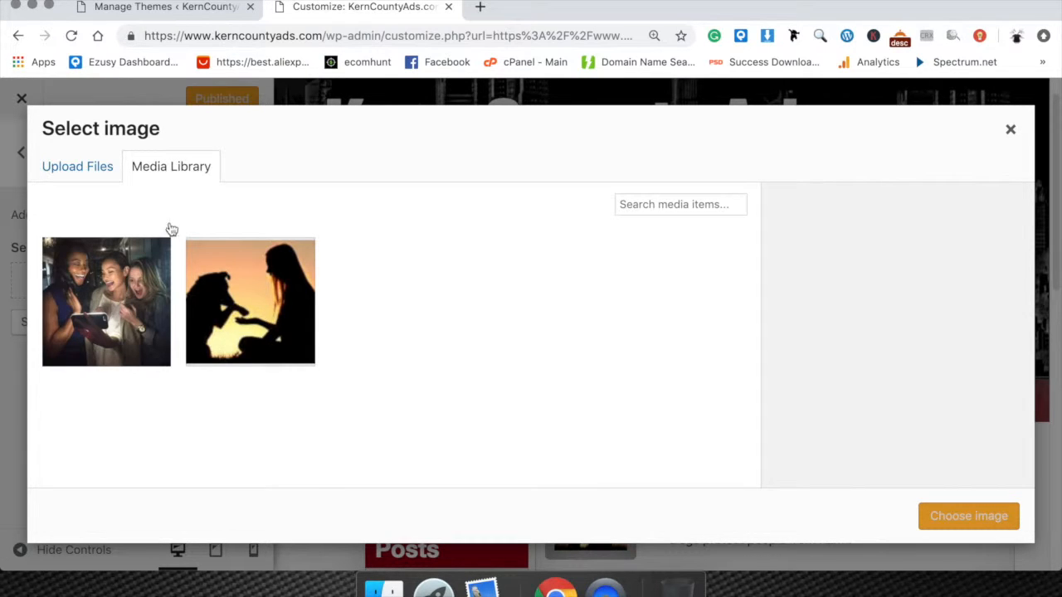
{"action": "left_click", "coordinate": [246, 305]}
{"action": "left_click", "coordinate": [937, 516]}
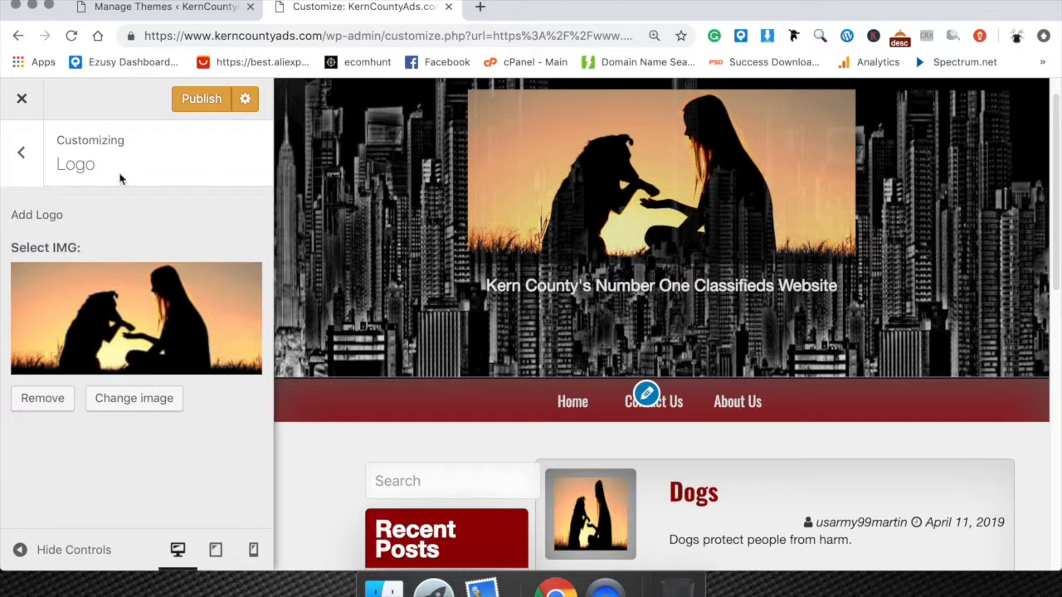
Step: Open the Font Sizes settings and highlight the site description text in the preview
{"action": "left_click", "coordinate": [30, 163]}
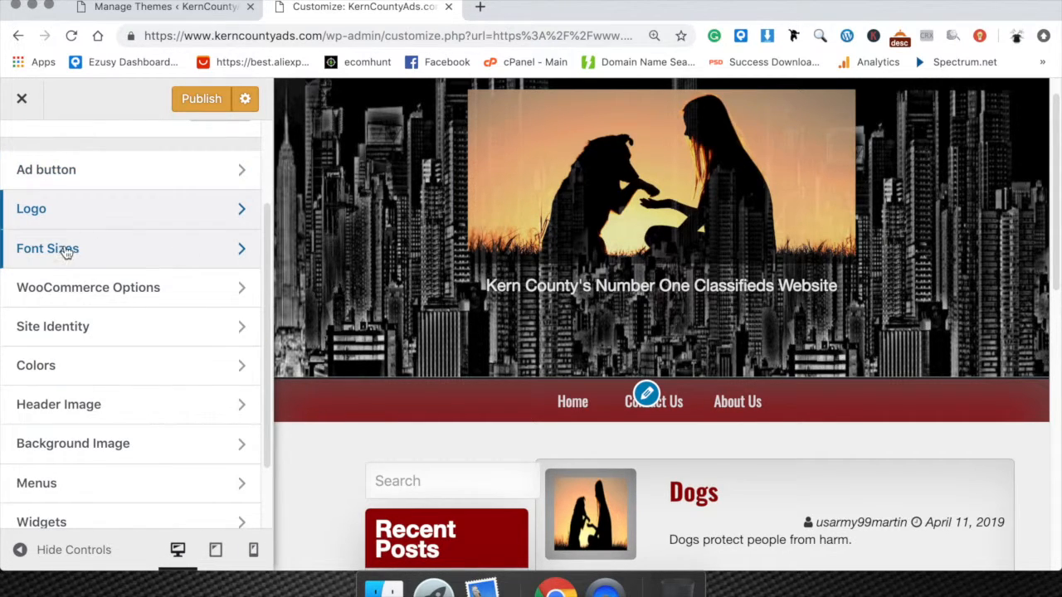
{"action": "left_click", "coordinate": [125, 253]}
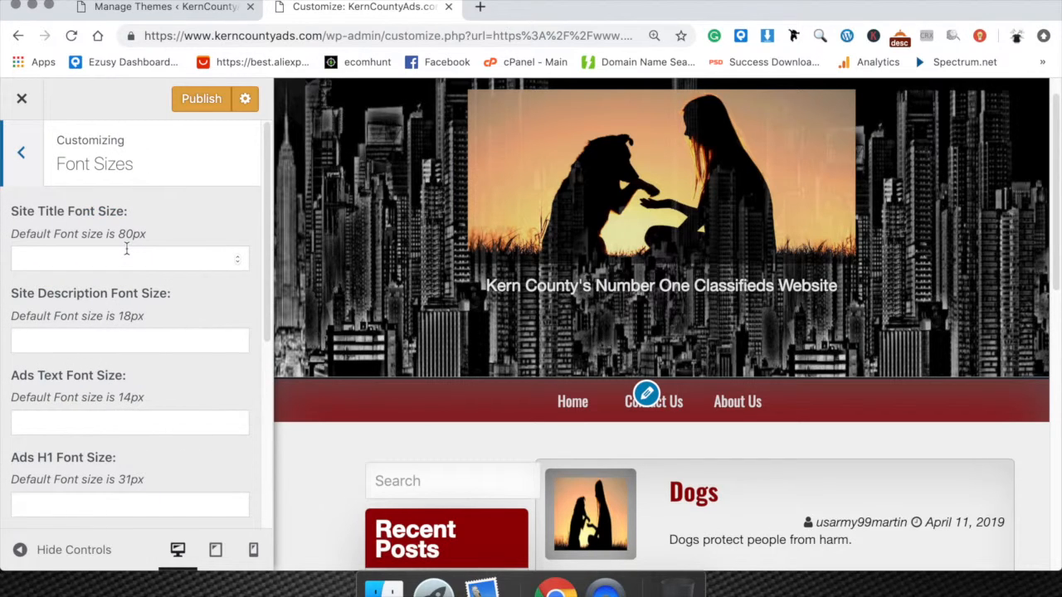
{"action": "scroll", "coordinate": [127, 249], "scroll_direction": "down", "scroll_amount": 1}
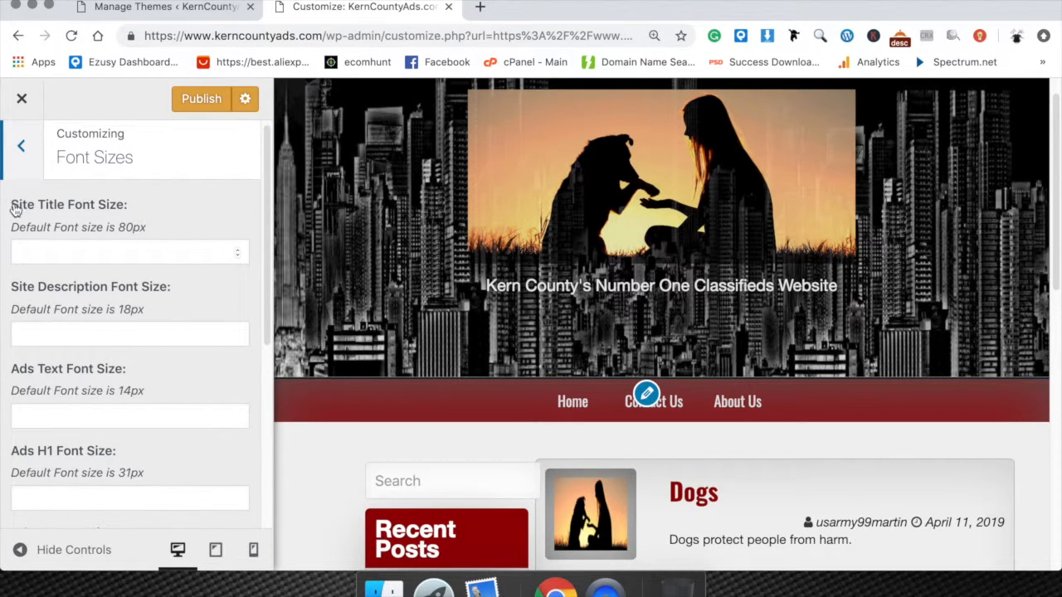
{"action": "left_click_drag", "start_coordinate": [486, 285], "coordinate": [822, 294]}
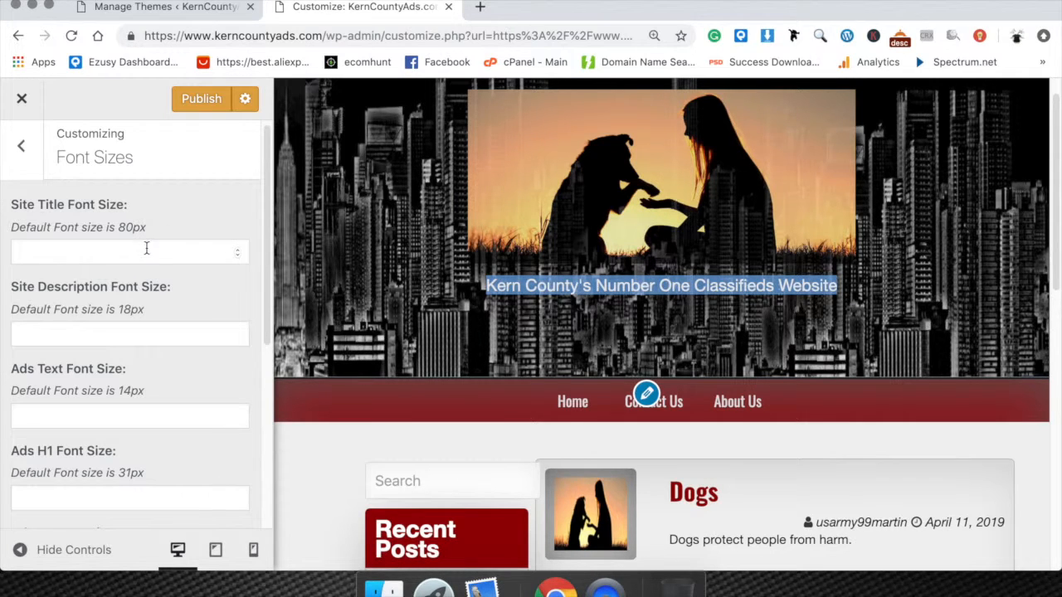
Step: Try a site title font size of 16 and inspect the page preview
{"action": "left_click", "coordinate": [238, 250]}
{"action": "left_click", "coordinate": [238, 251]}
{"action": "left_click", "coordinate": [238, 251]}
{"action": "left_click", "coordinate": [238, 250]}
{"action": "left_click", "coordinate": [239, 250]}
{"action": "left_click", "coordinate": [239, 251]}
{"action": "left_click", "coordinate": [238, 251]}
{"action": "left_click", "coordinate": [238, 251]}
{"action": "left_click", "coordinate": [238, 251]}
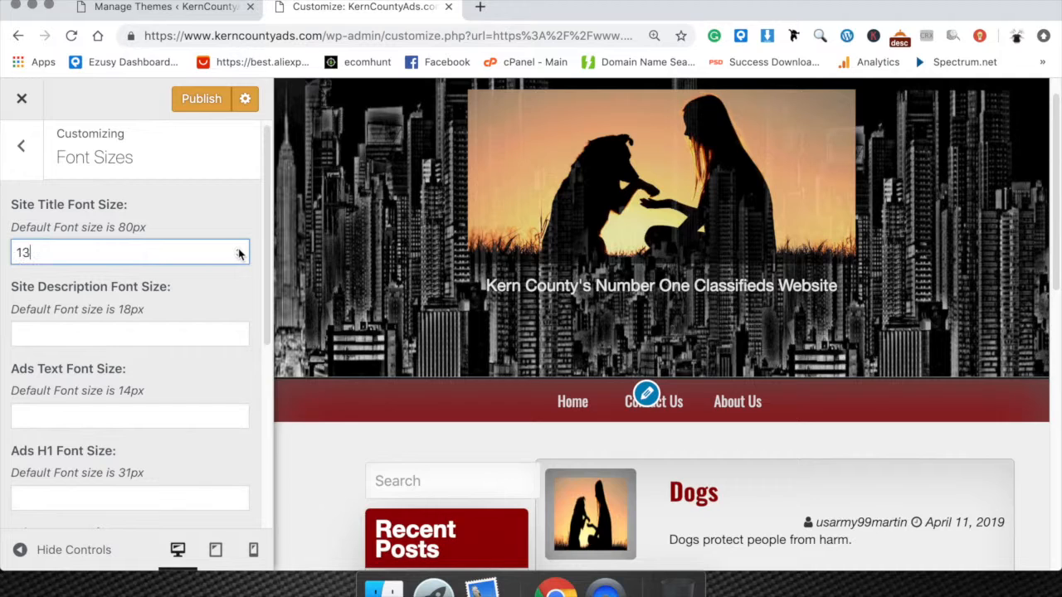
{"action": "left_click", "coordinate": [238, 251]}
{"action": "left_click", "coordinate": [238, 251]}
{"action": "left_click", "coordinate": [238, 250]}
{"action": "left_click_drag", "start_coordinate": [671, 541], "coordinate": [860, 548]}
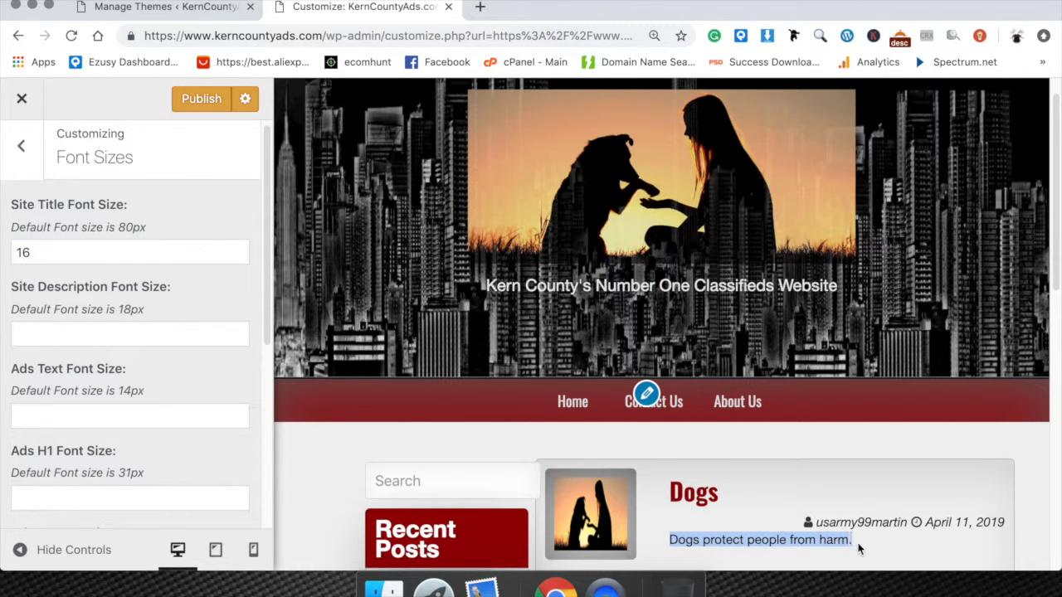
{"action": "scroll", "coordinate": [819, 541], "scroll_direction": "down", "scroll_amount": 1}
{"action": "scroll", "coordinate": [628, 493], "scroll_direction": "up", "scroll_amount": 2}
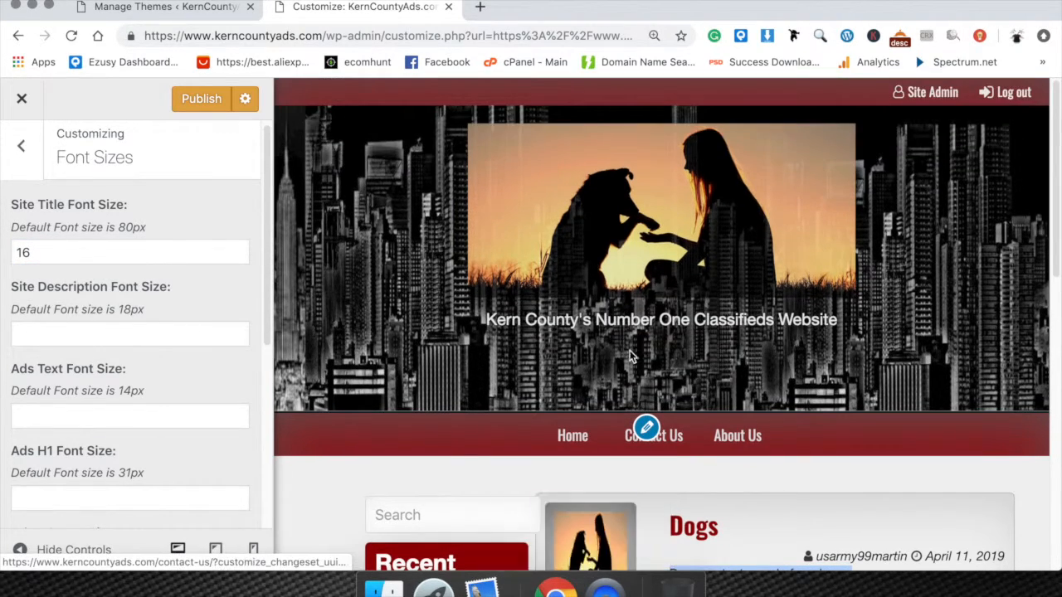
Step: Try a site title font size of 24, and clear the value again
{"action": "left_click", "coordinate": [239, 251]}
{"action": "left_click", "coordinate": [239, 251]}
{"action": "left_click", "coordinate": [239, 250]}
{"action": "left_click", "coordinate": [239, 251]}
{"action": "left_click", "coordinate": [238, 251]}
{"action": "left_click", "coordinate": [239, 251]}
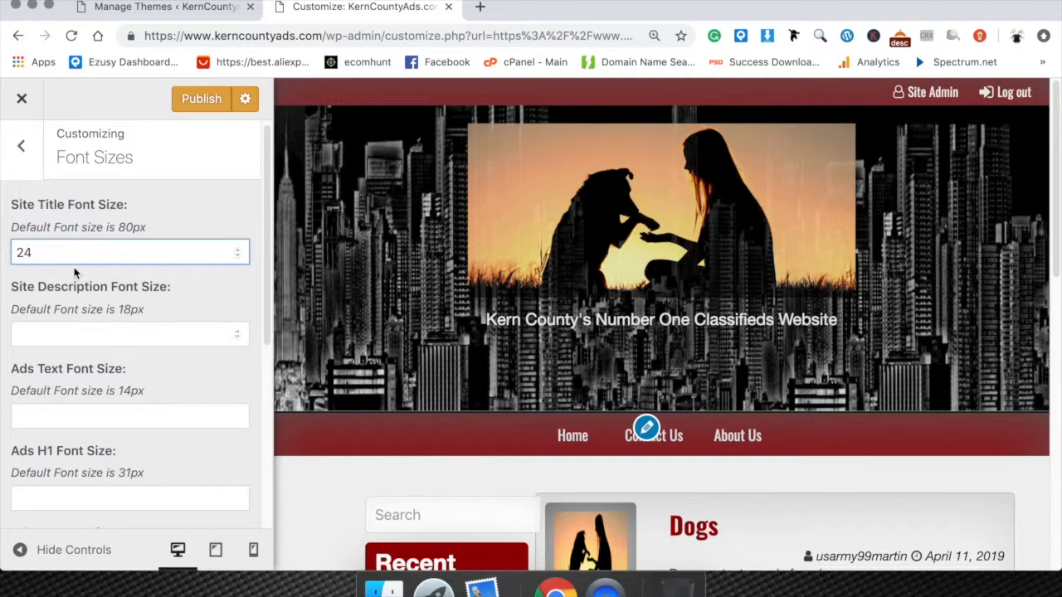
{"action": "left_click_drag", "start_coordinate": [43, 257], "coordinate": [4, 246]}
{"action": "key", "text": "BackSpace"}
Step: Review the font size settings for the site description, ads text and ads headings H1 to H6
{"action": "scroll", "coordinate": [117, 331], "scroll_direction": "down", "scroll_amount": 1}
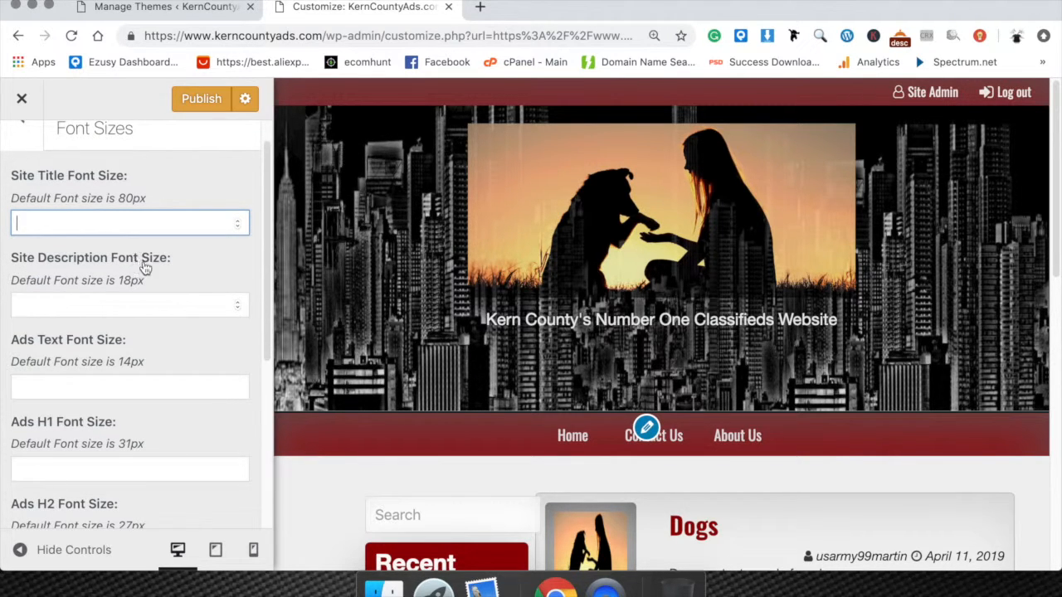
{"action": "scroll", "coordinate": [138, 339], "scroll_direction": "down", "scroll_amount": 3}
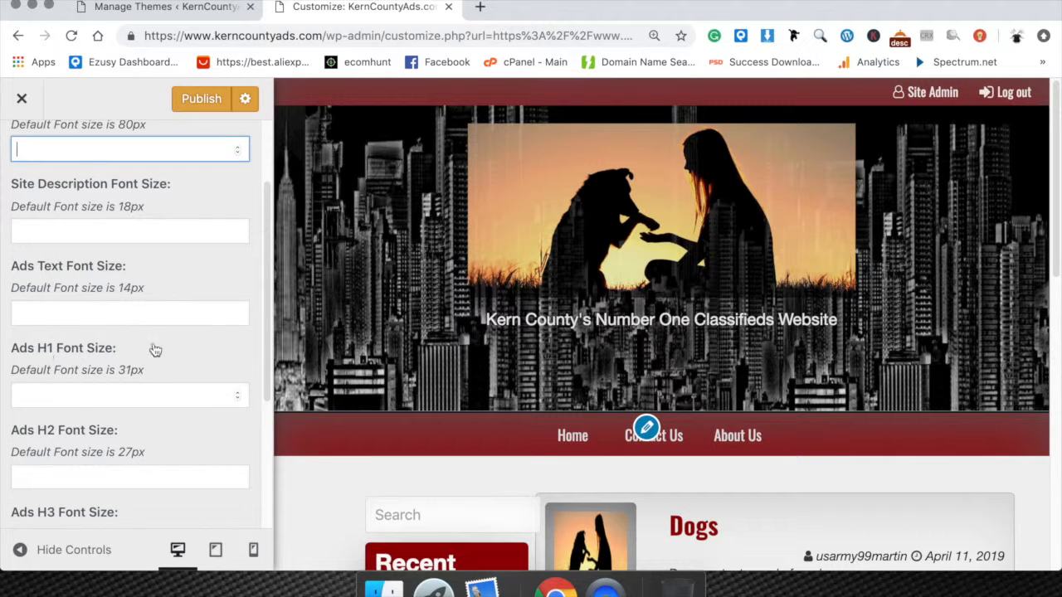
{"action": "scroll", "coordinate": [150, 300], "scroll_direction": "down", "scroll_amount": 3}
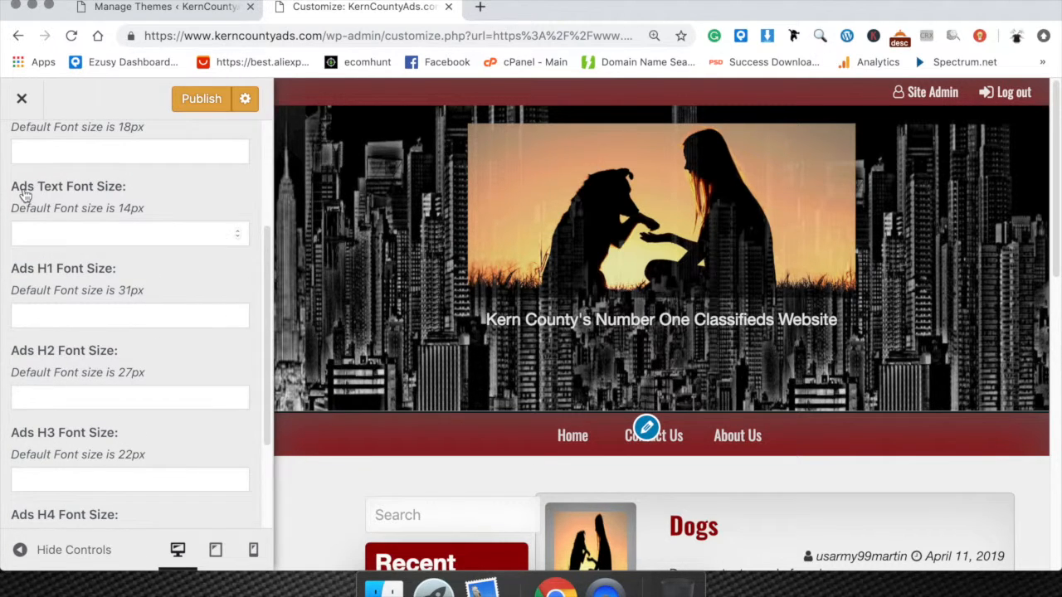
{"action": "scroll", "coordinate": [129, 264], "scroll_direction": "down", "scroll_amount": 1}
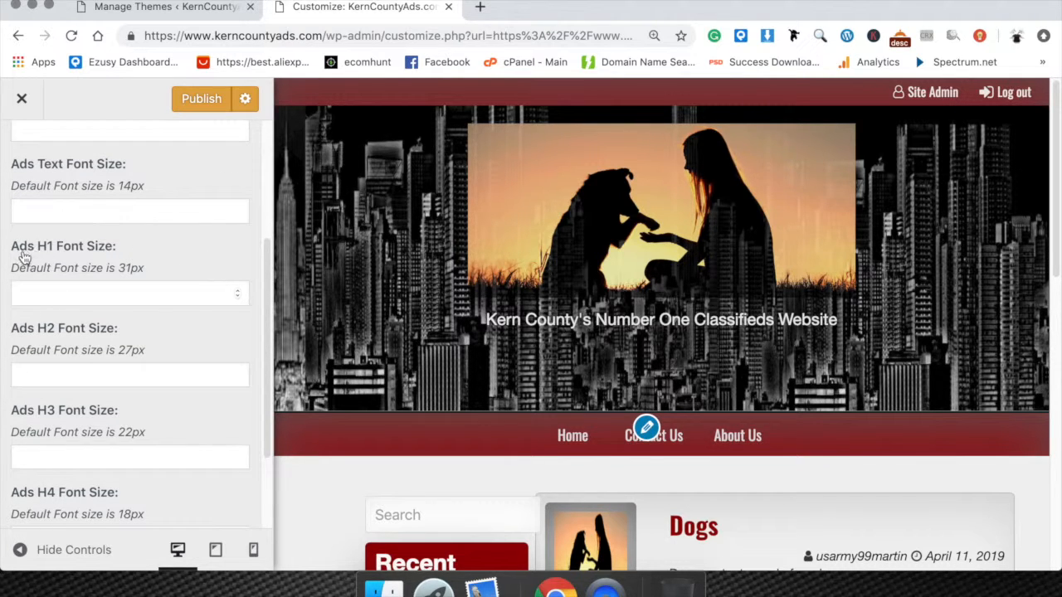
{"action": "scroll", "coordinate": [45, 262], "scroll_direction": "down", "scroll_amount": 1}
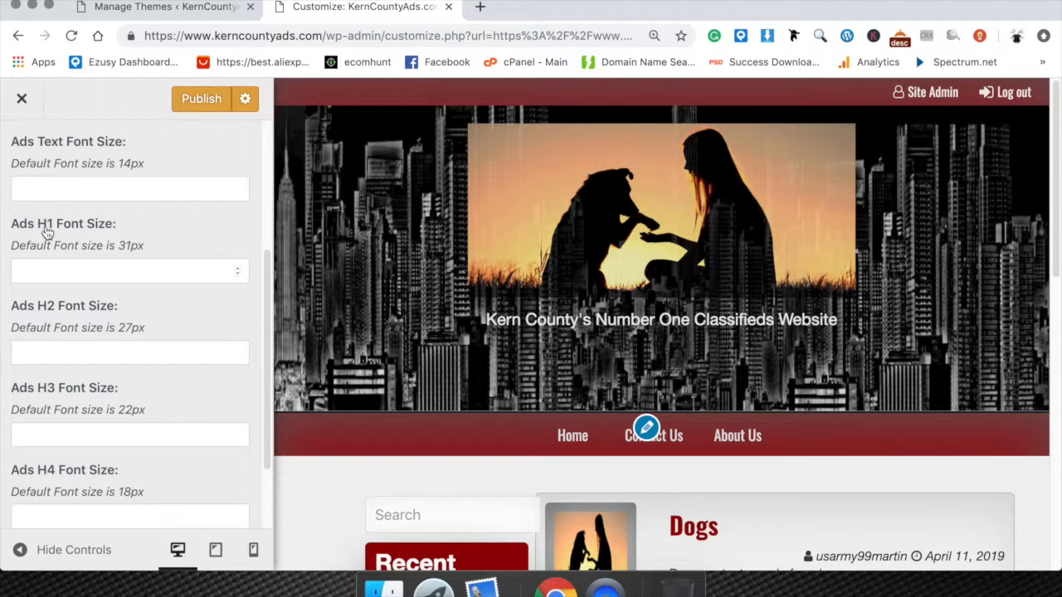
{"action": "scroll", "coordinate": [48, 235], "scroll_direction": "down", "scroll_amount": 5}
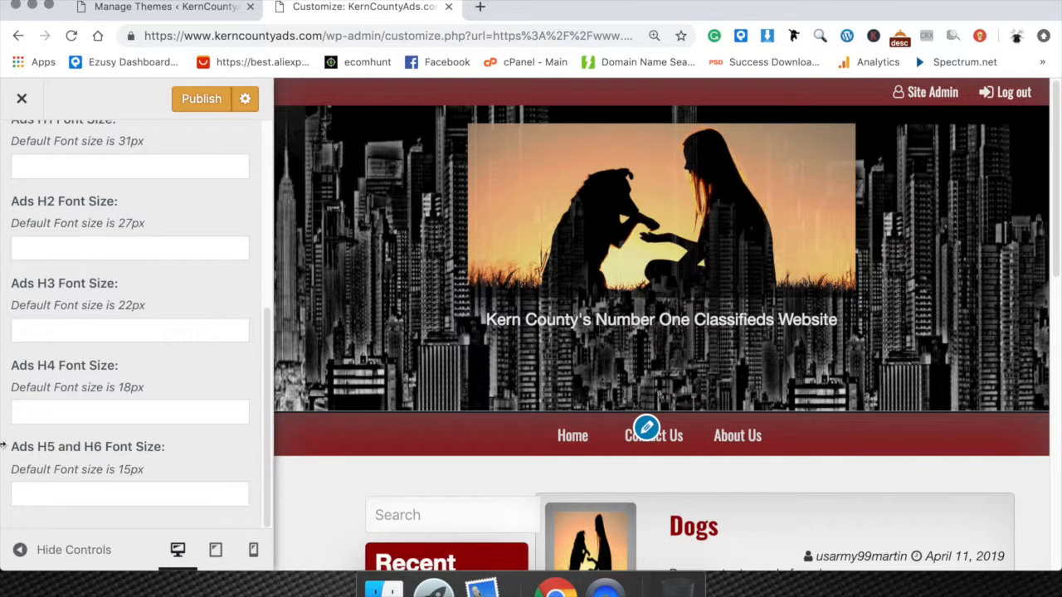
{"action": "scroll", "coordinate": [102, 321], "scroll_direction": "up", "scroll_amount": 7}
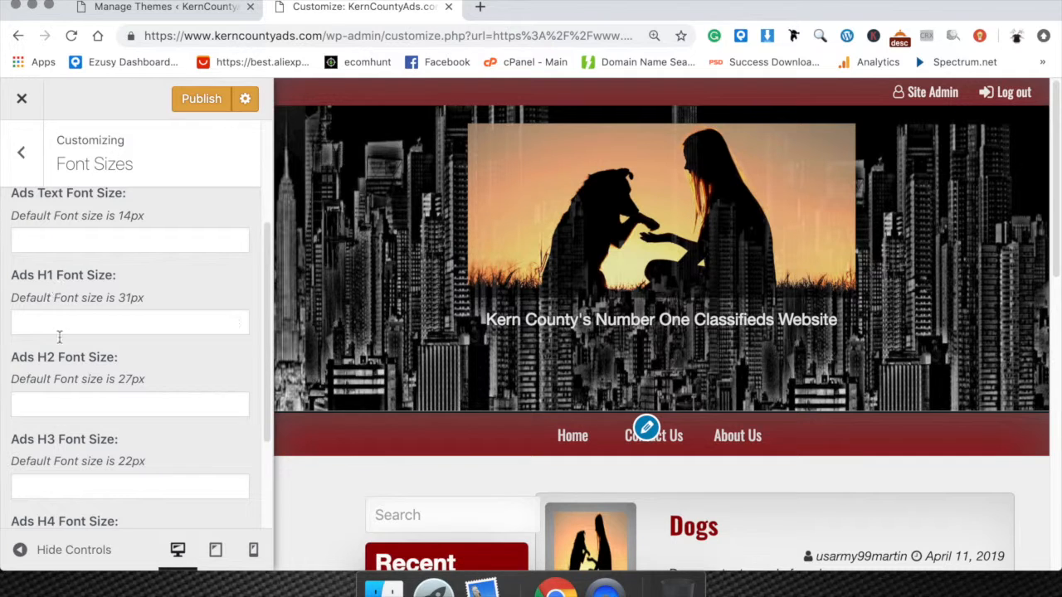
{"action": "scroll", "coordinate": [62, 473], "scroll_direction": "down", "scroll_amount": 6}
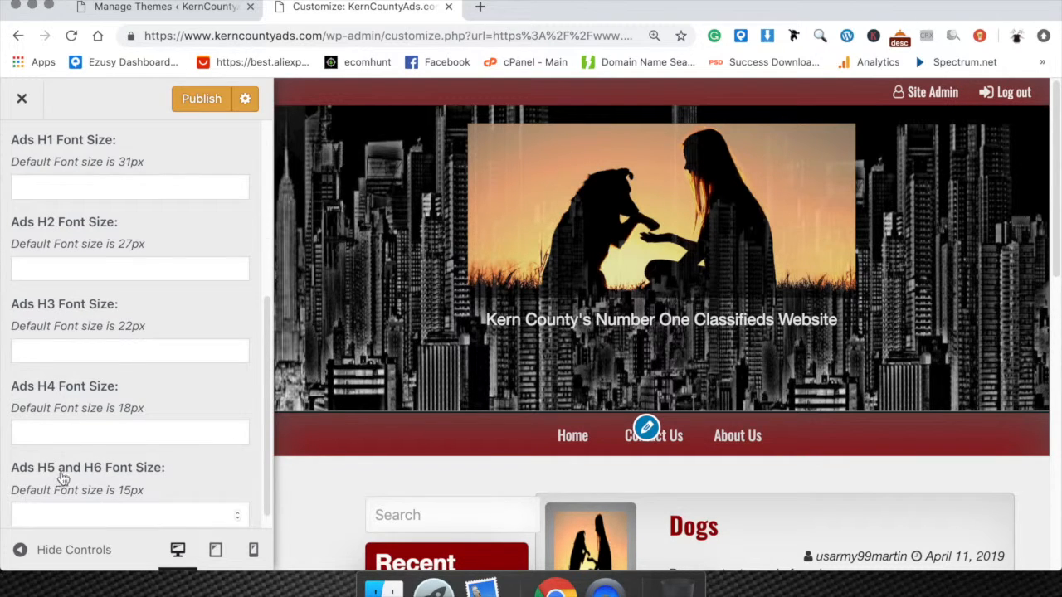
{"action": "scroll", "coordinate": [71, 477], "scroll_direction": "up", "scroll_amount": 3}
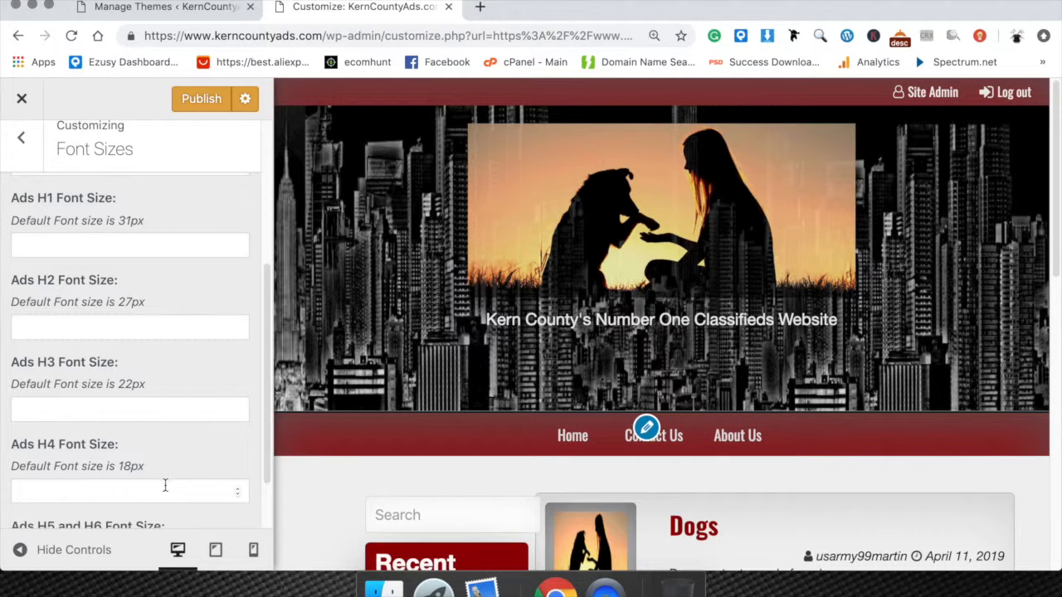
{"action": "scroll", "coordinate": [165, 486], "scroll_direction": "down", "scroll_amount": 3}
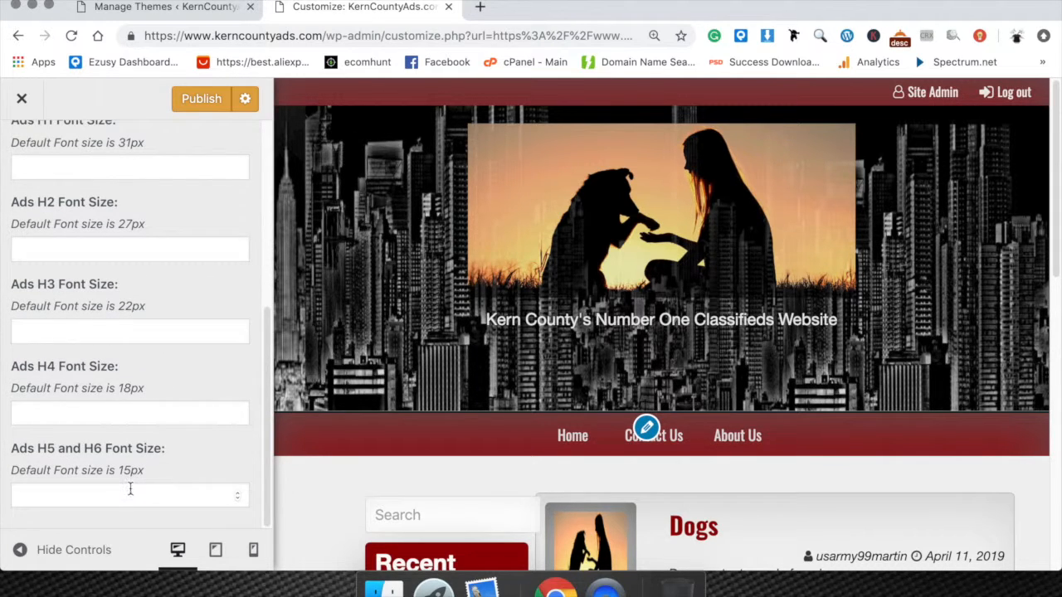
{"action": "scroll", "coordinate": [130, 487], "scroll_direction": "up", "scroll_amount": 8}
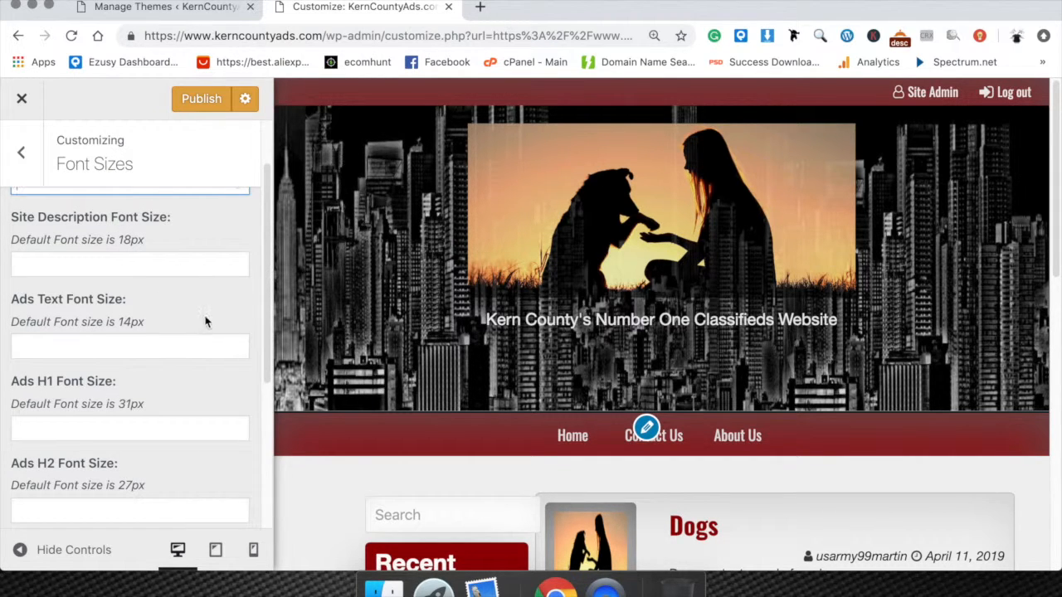
{"action": "scroll", "coordinate": [206, 322], "scroll_direction": "down", "scroll_amount": 8}
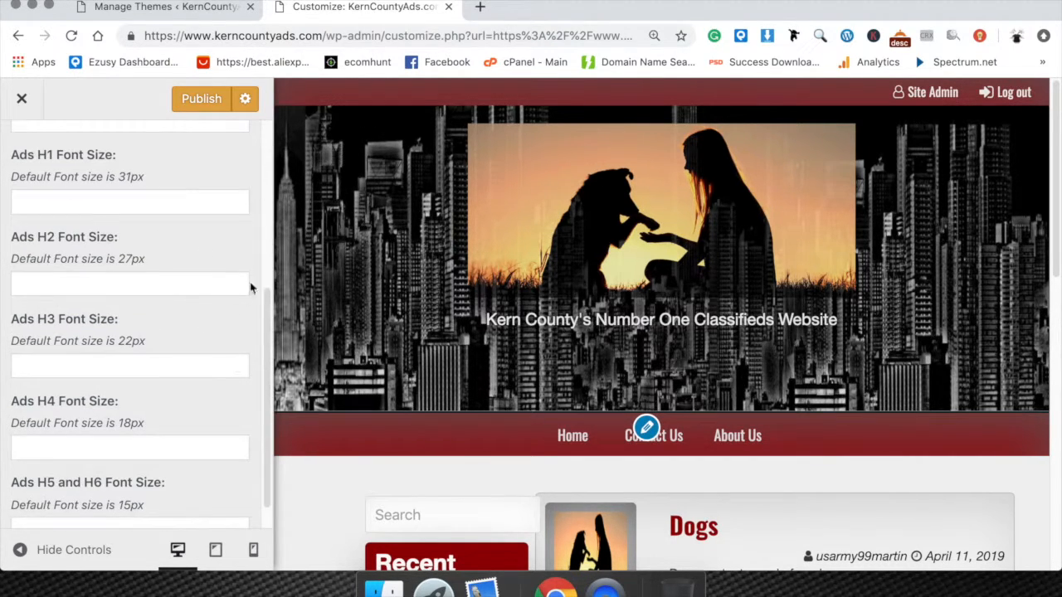
{"action": "scroll", "coordinate": [243, 286], "scroll_direction": "up", "scroll_amount": 1}
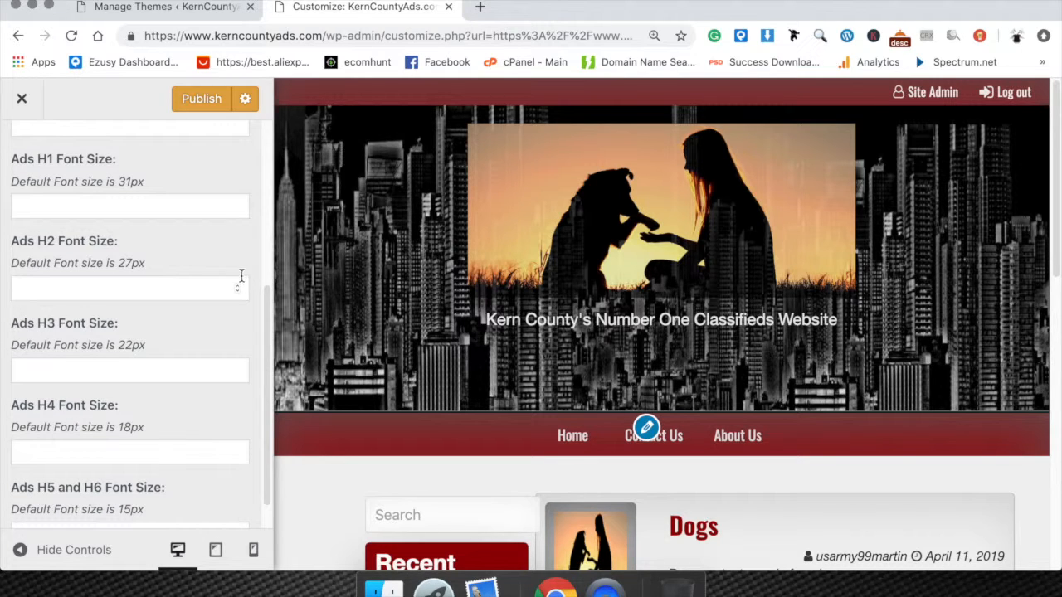
Step: Set the Ads H1 font size to 40 and the Ads H2 font size to 35
{"action": "left_click", "coordinate": [240, 208]}
{"action": "type", "text": "3"}
{"action": "left_click", "coordinate": [240, 205]}
{"action": "left_click_drag", "start_coordinate": [173, 203], "coordinate": [15, 186]}
{"action": "type", "text": "40"}
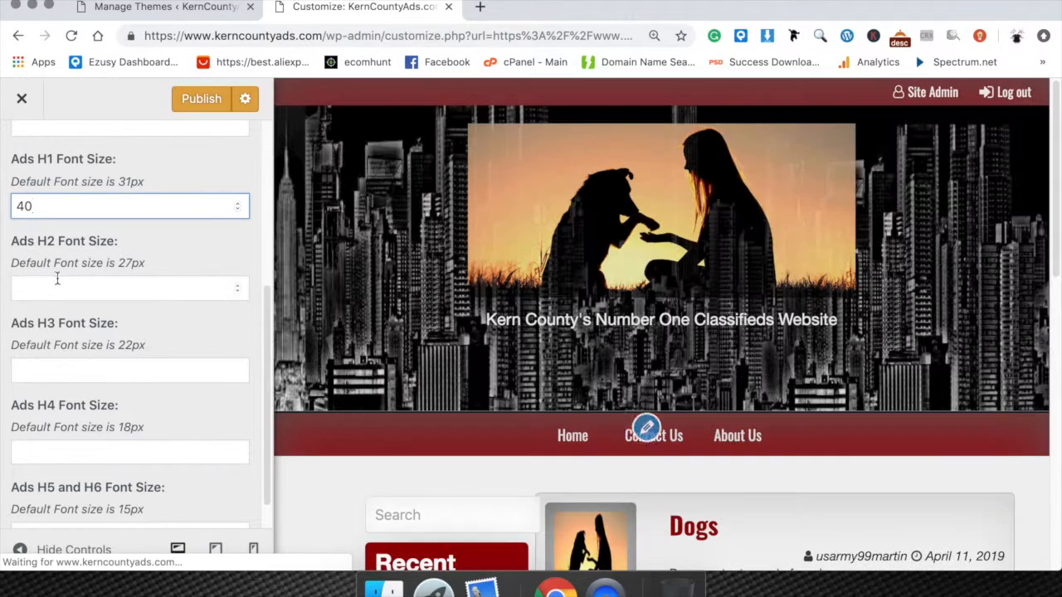
{"action": "left_click", "coordinate": [58, 285]}
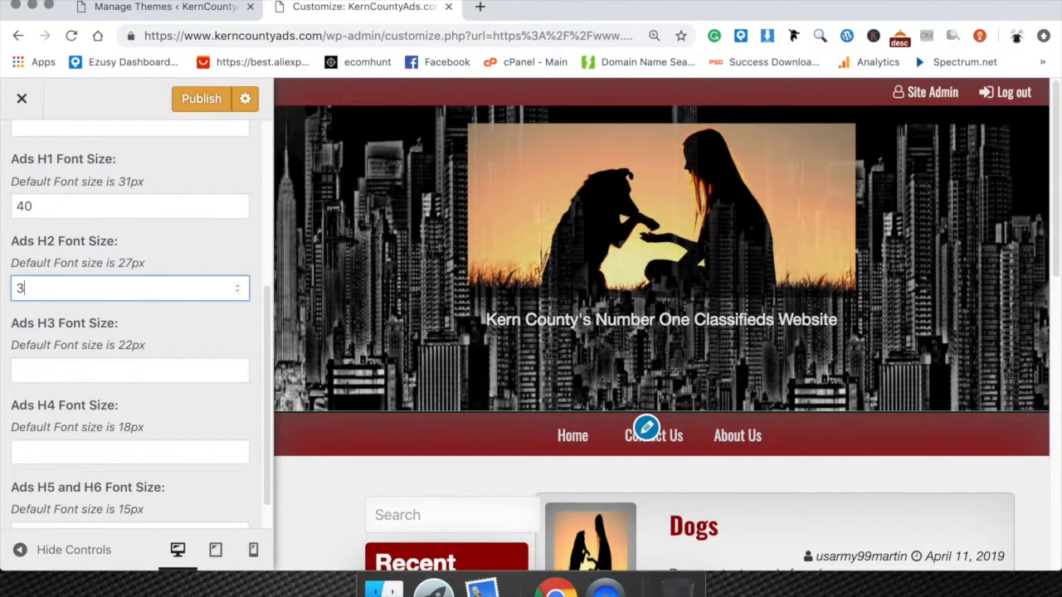
{"action": "type", "text": "35"}
Step: Set the Ads H3 font size to 25
{"action": "left_click", "coordinate": [53, 366]}
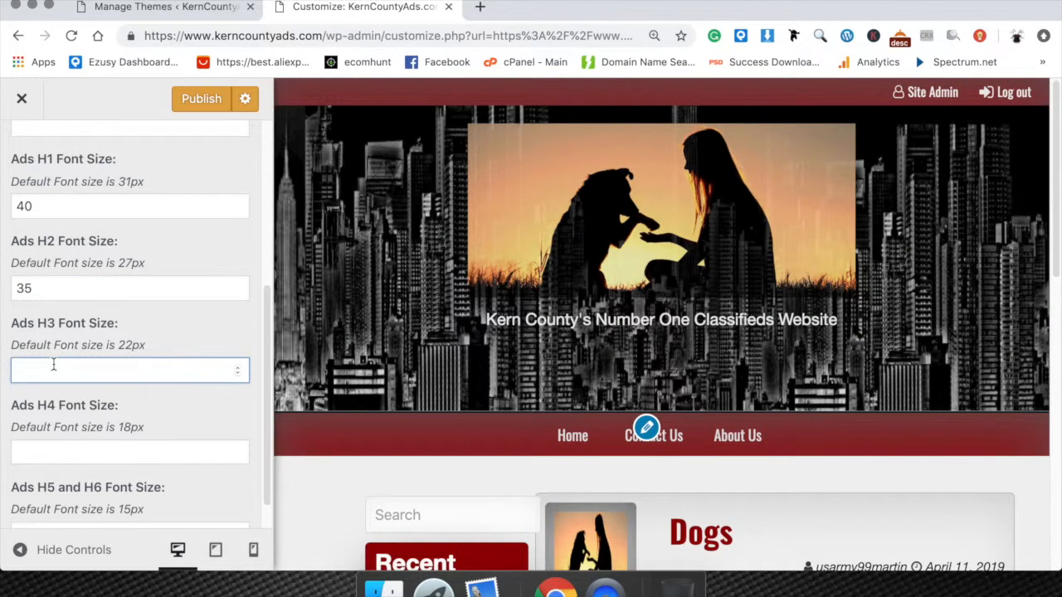
{"action": "type", "text": "2"}
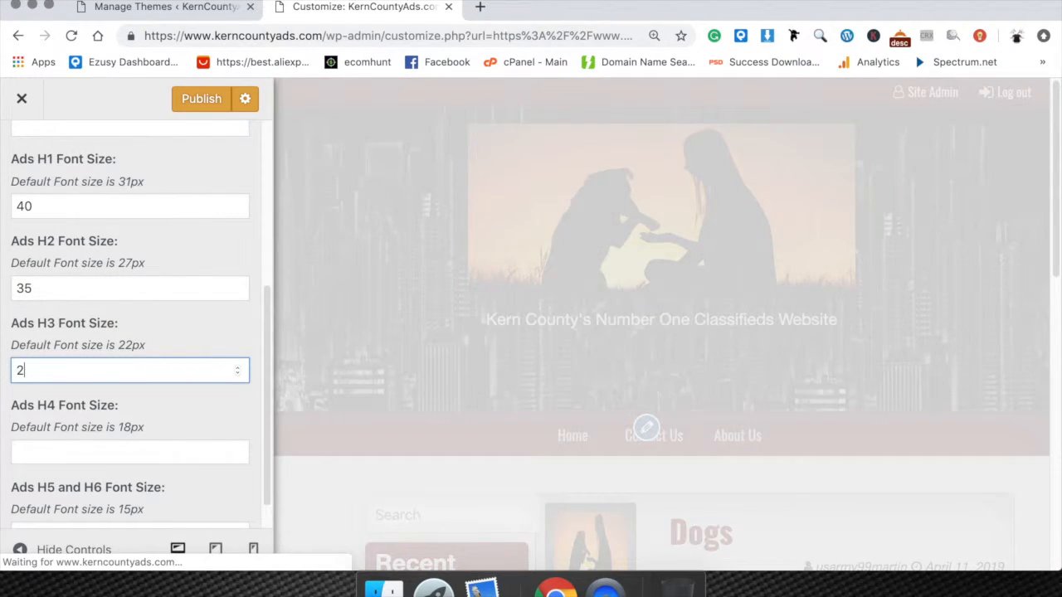
{"action": "type", "text": "5"}
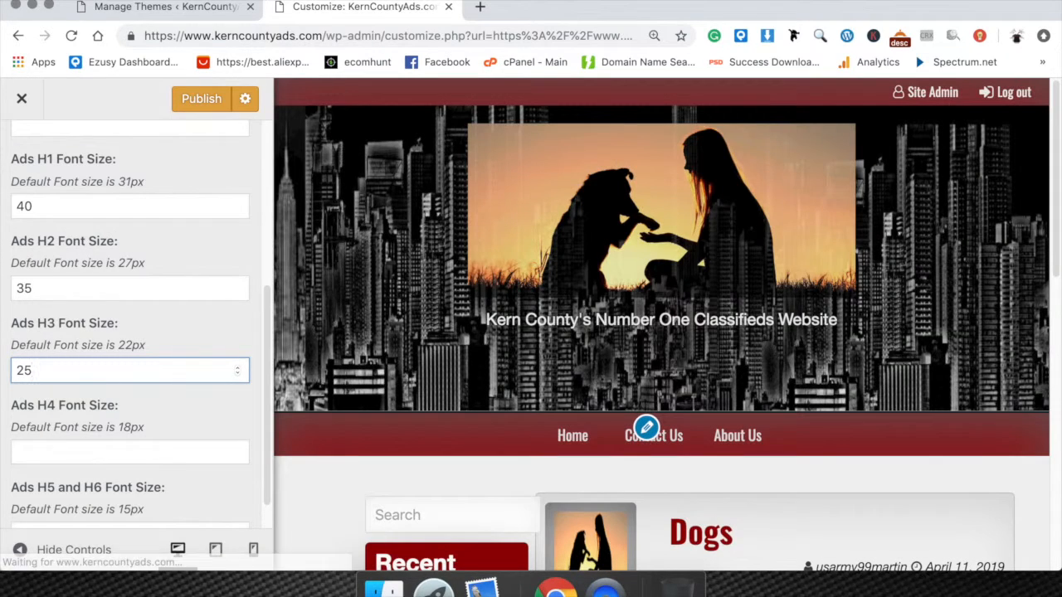
Step: Set the Ads H4 font size to 17 and the Ads H5 and H6 font size to 16
{"action": "scroll", "coordinate": [47, 458], "scroll_direction": "down", "scroll_amount": 1}
{"action": "left_click", "coordinate": [72, 424]}
{"action": "type", "text": "20"}
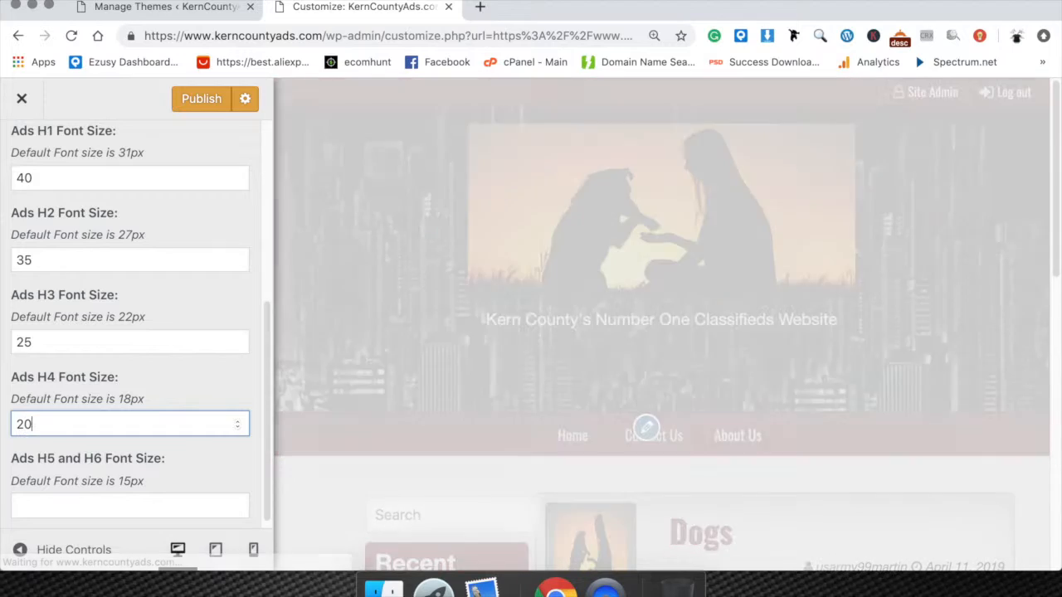
{"action": "key", "text": "BackSpace"}
{"action": "key", "text": "BackSpace"}
{"action": "type", "text": "17"}
{"action": "left_click", "coordinate": [72, 495]}
{"action": "type", "text": "16"}
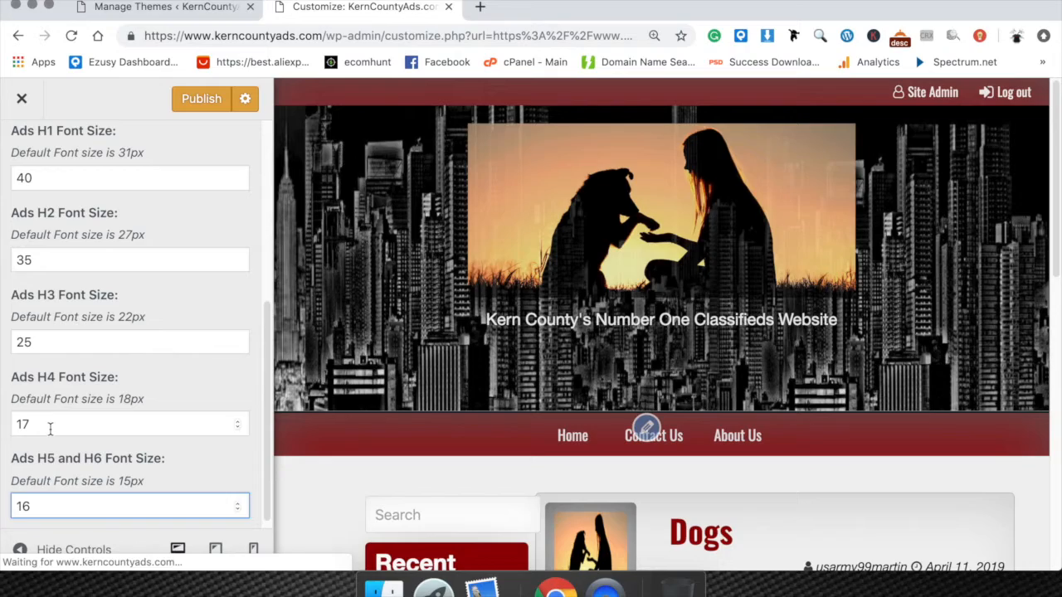
Step: Set the Ads H4 font size to 20
{"action": "left_click", "coordinate": [50, 428]}
{"action": "key", "text": "BackSpace"}
{"action": "key", "text": "BackSpace"}
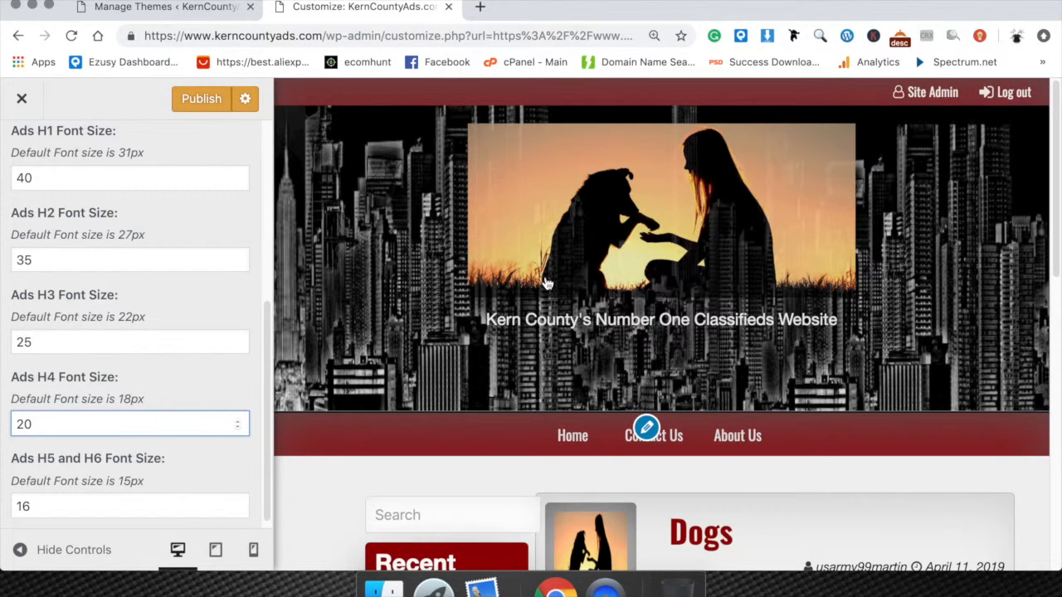
Step: Check the Recent Posts widget heading in the preview against the ads heading font sizes, and leave the font size settings
{"action": "scroll", "coordinate": [408, 516], "scroll_direction": "down", "scroll_amount": 3}
{"action": "scroll", "coordinate": [408, 373], "scroll_direction": "down", "scroll_amount": 2}
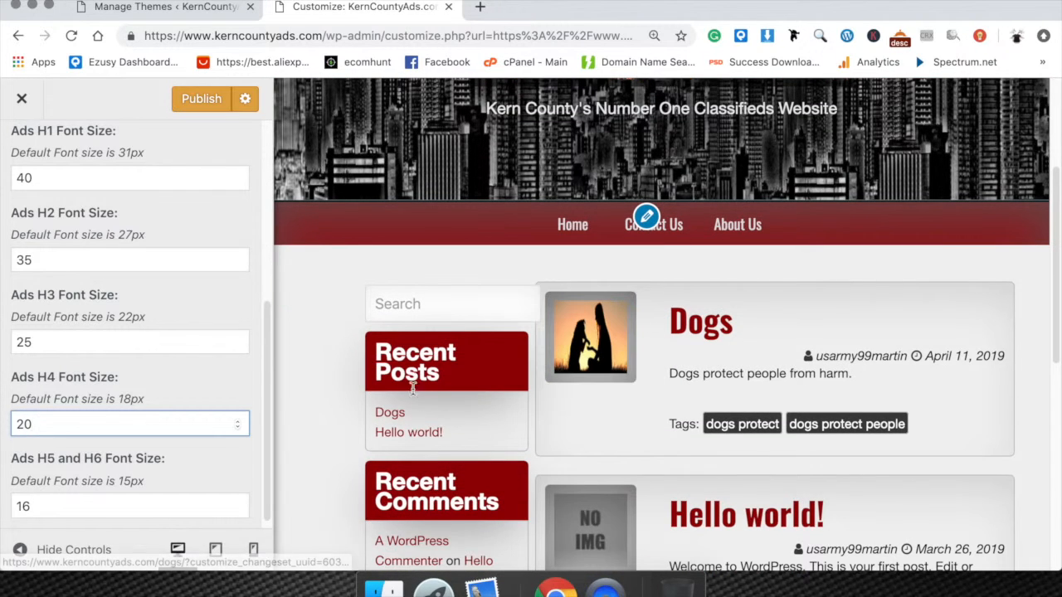
{"action": "left_click_drag", "start_coordinate": [378, 357], "coordinate": [456, 380]}
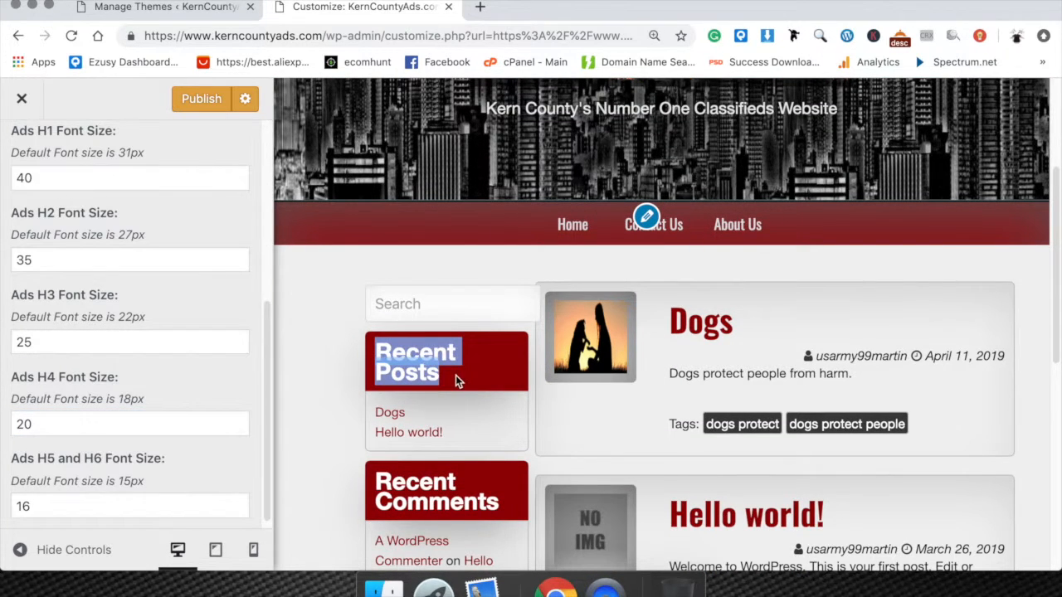
{"action": "left_click", "coordinate": [413, 372]}
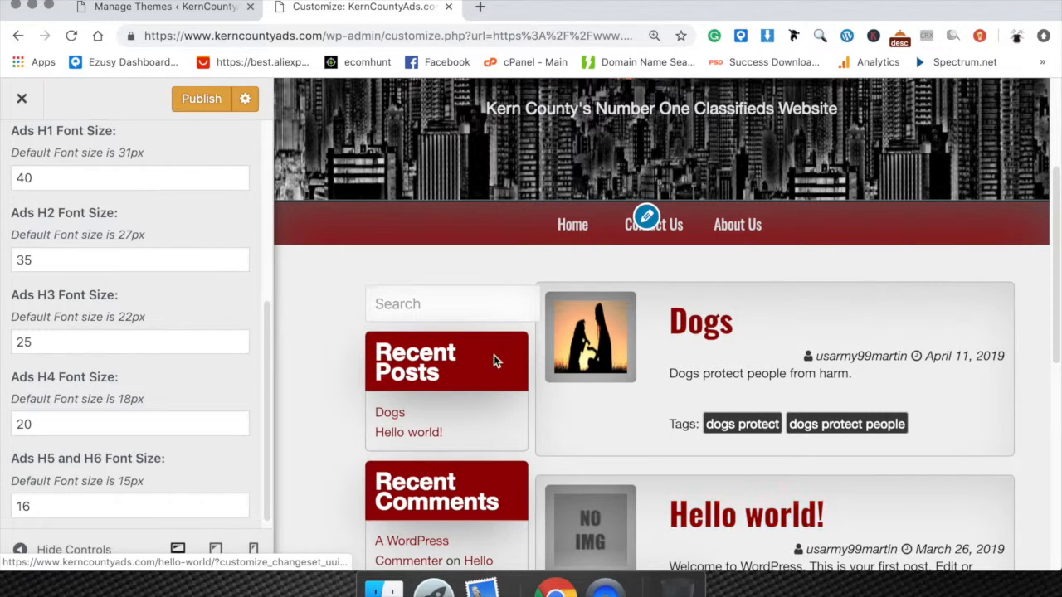
{"action": "scroll", "coordinate": [96, 363], "scroll_direction": "up", "scroll_amount": 1}
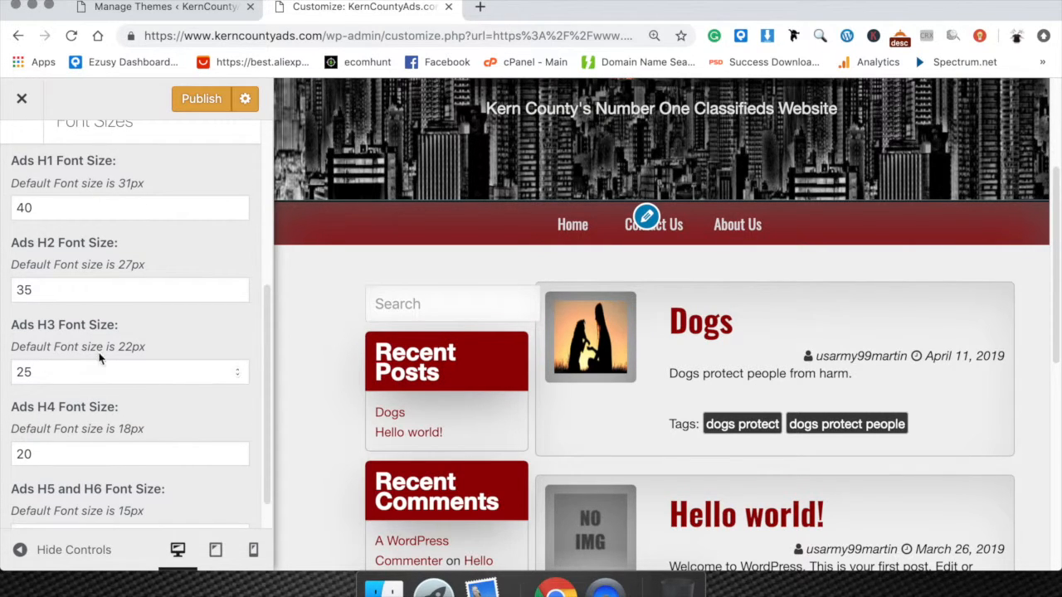
{"action": "scroll", "coordinate": [104, 207], "scroll_direction": "up", "scroll_amount": 1}
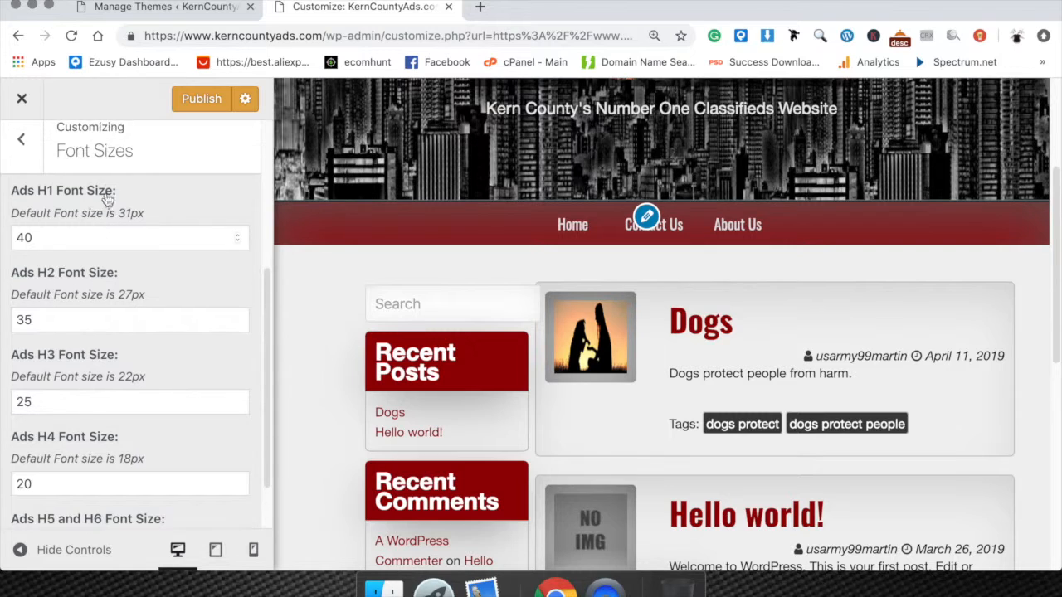
{"action": "scroll", "coordinate": [104, 207], "scroll_direction": "down", "scroll_amount": 2}
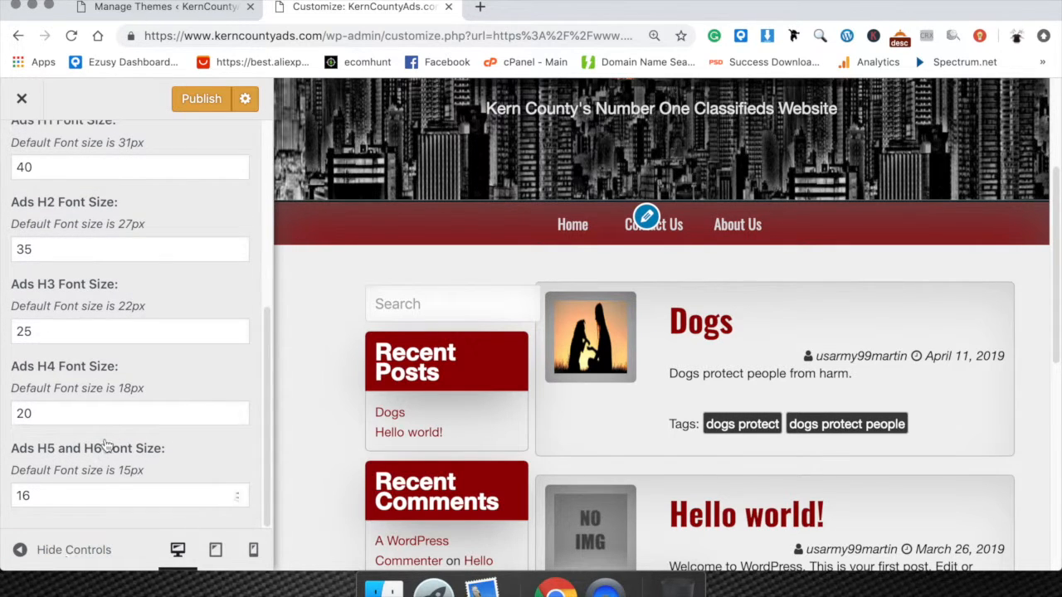
{"action": "scroll", "coordinate": [108, 443], "scroll_direction": "up", "scroll_amount": 5}
{"action": "left_click", "coordinate": [18, 155]}
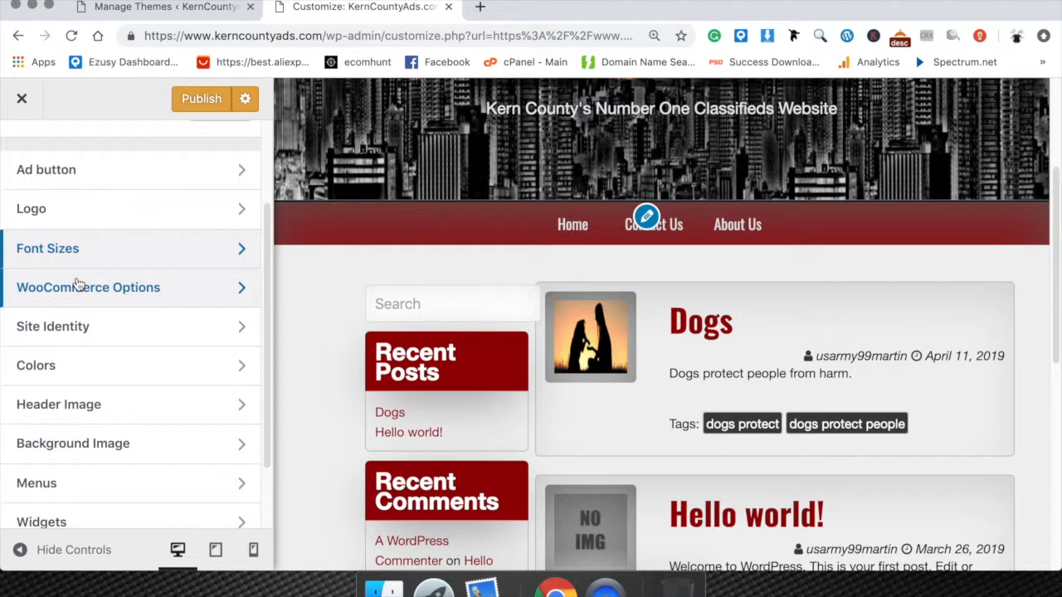
Step: Review the WooCommerce Options and the Site Identity settings, checking the site header in the preview
{"action": "left_click", "coordinate": [178, 291]}
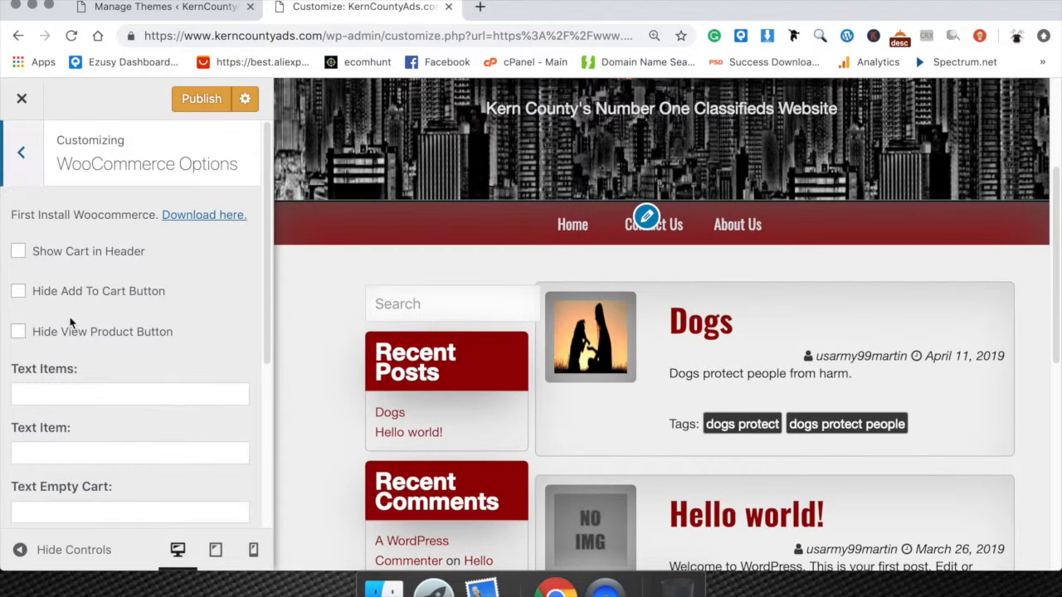
{"action": "left_click", "coordinate": [22, 157]}
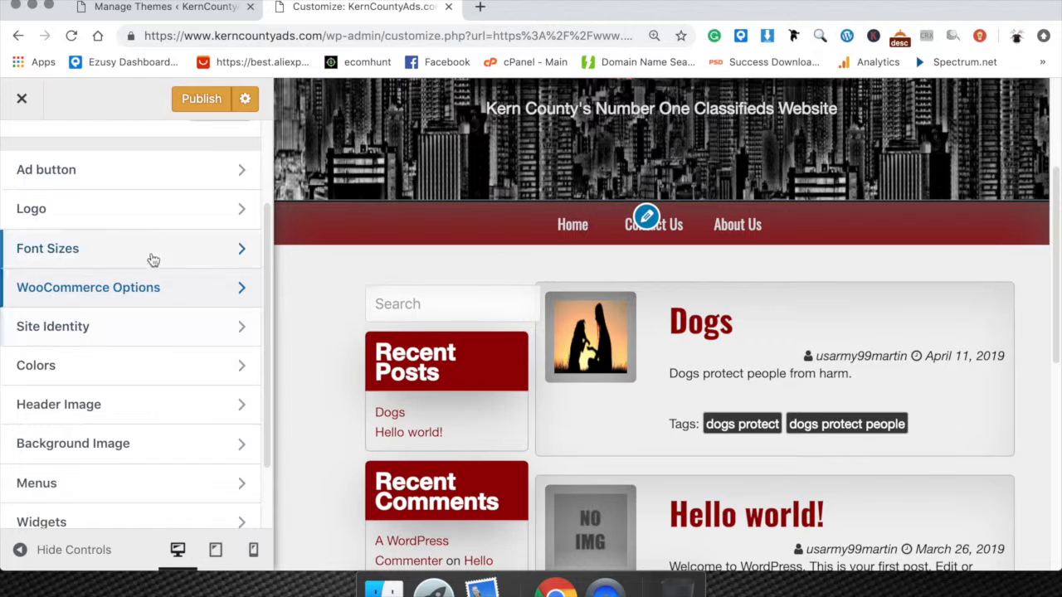
{"action": "left_click", "coordinate": [74, 329]}
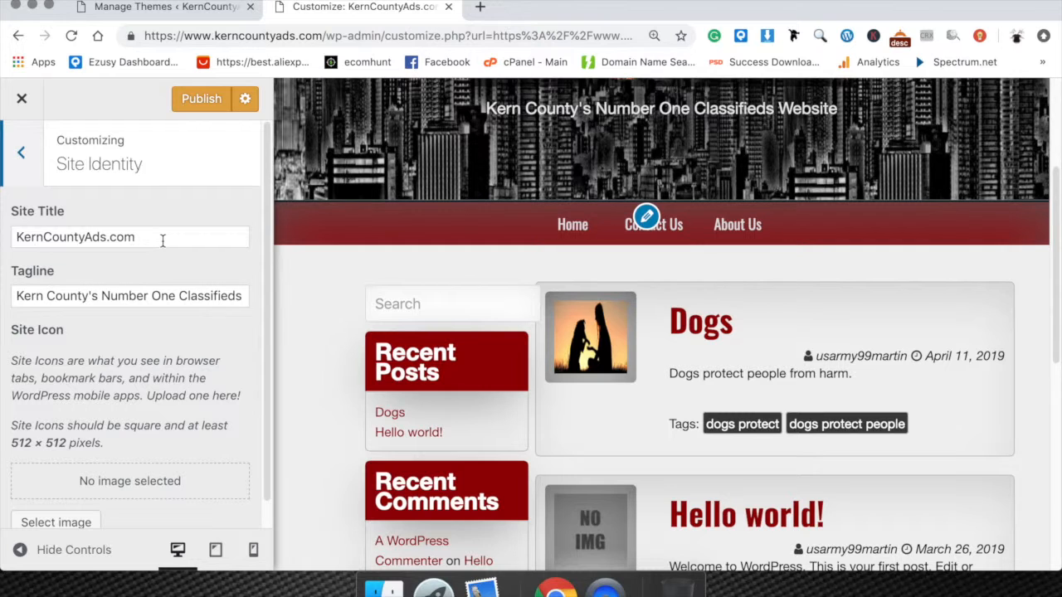
{"action": "scroll", "coordinate": [452, 262], "scroll_direction": "up", "scroll_amount": 3}
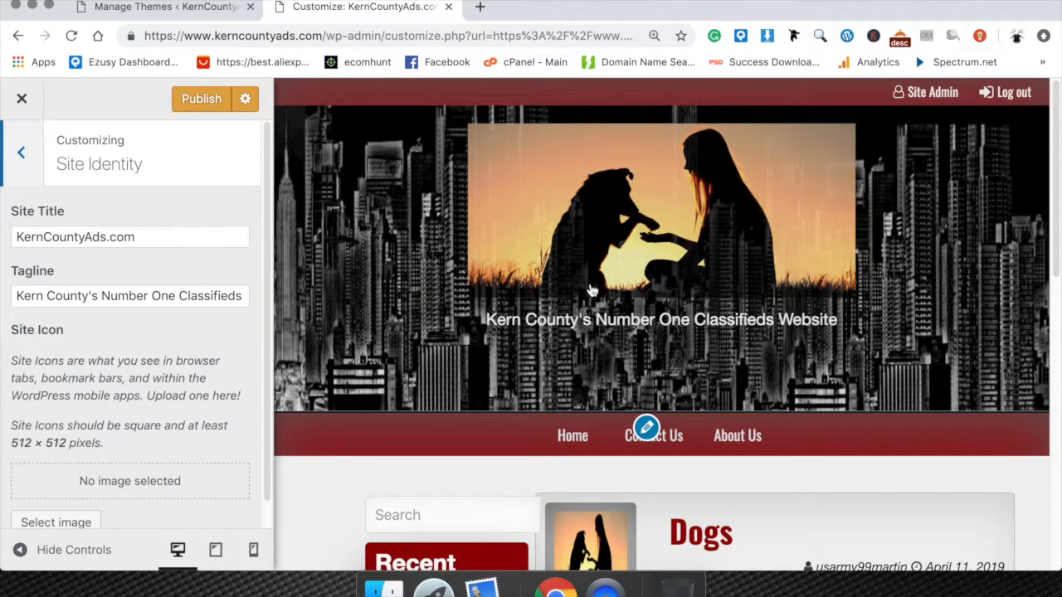
{"action": "left_click", "coordinate": [25, 157]}
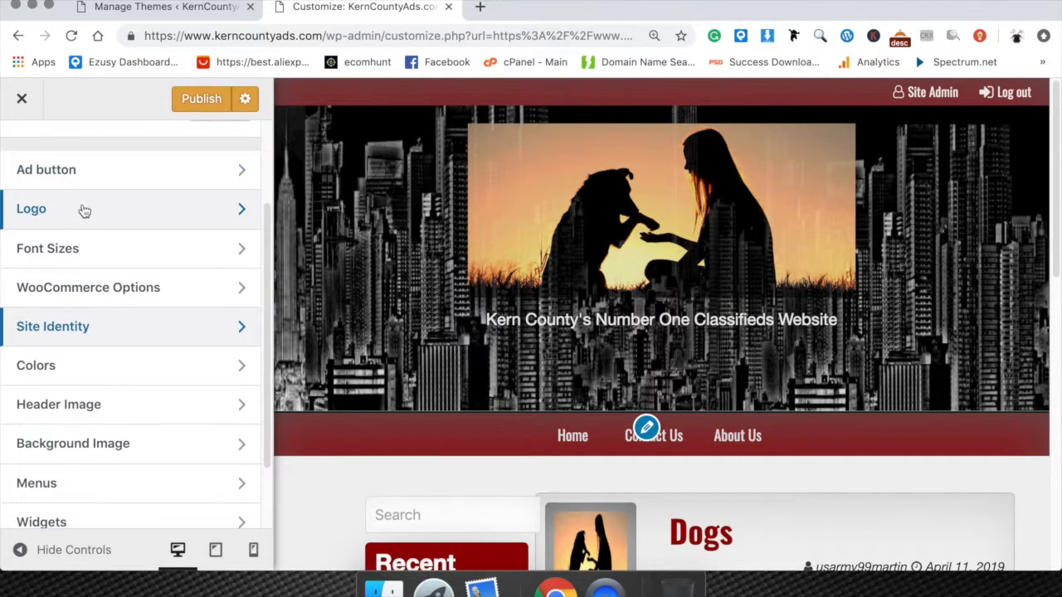
Step: Remove the logo image and return to the list of customization sections
{"action": "left_click", "coordinate": [81, 209]}
{"action": "left_click", "coordinate": [33, 398]}
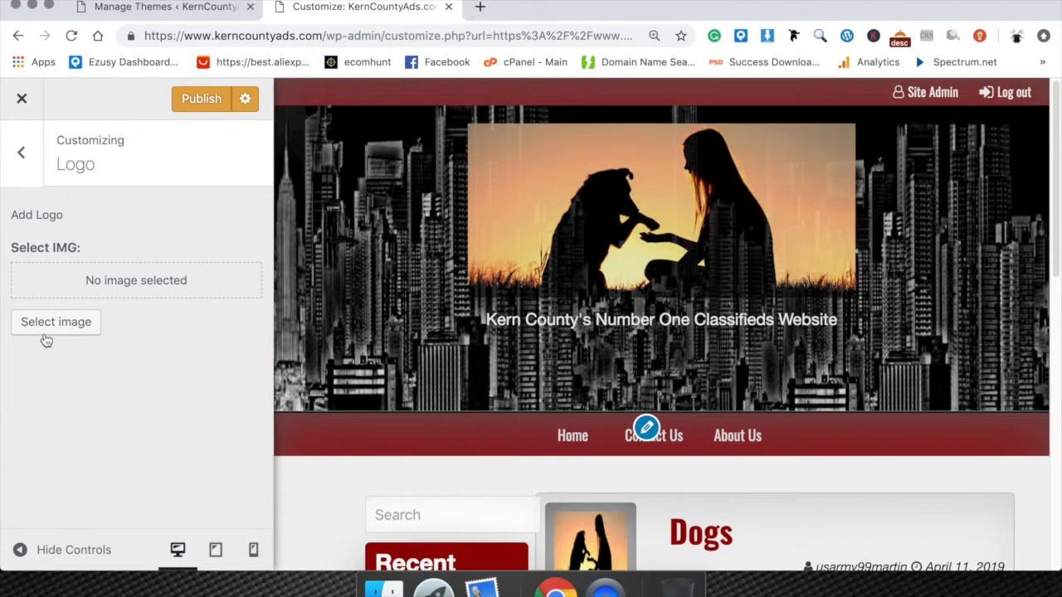
{"action": "left_click", "coordinate": [20, 155]}
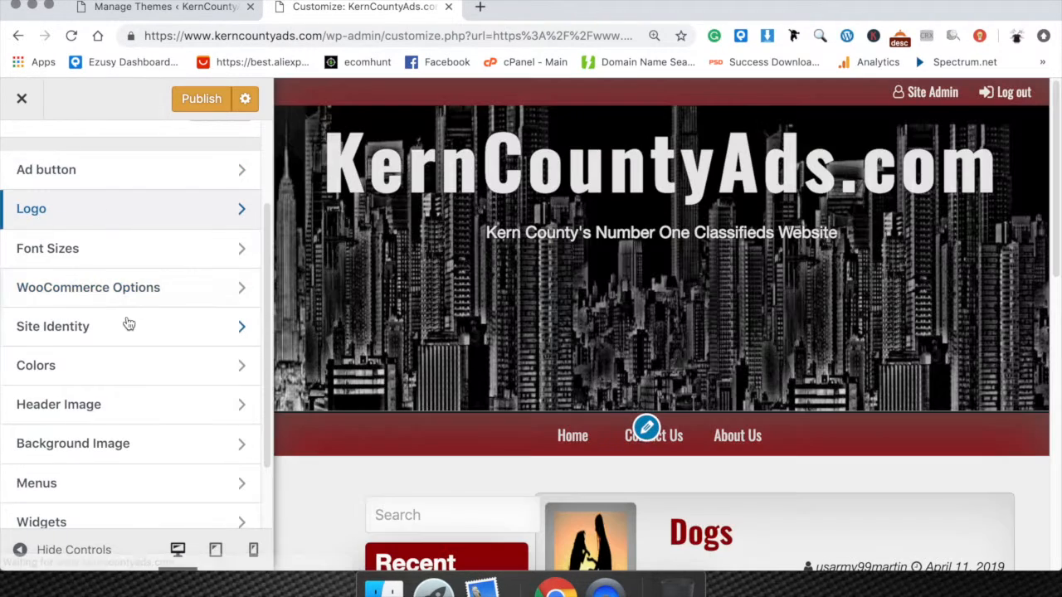
Step: Compare the Site Identity title and tagline with the text in the previewed site header
{"action": "left_click", "coordinate": [124, 335]}
{"action": "left_click_drag", "start_coordinate": [138, 237], "coordinate": [3, 241]}
{"action": "left_click", "coordinate": [143, 239]}
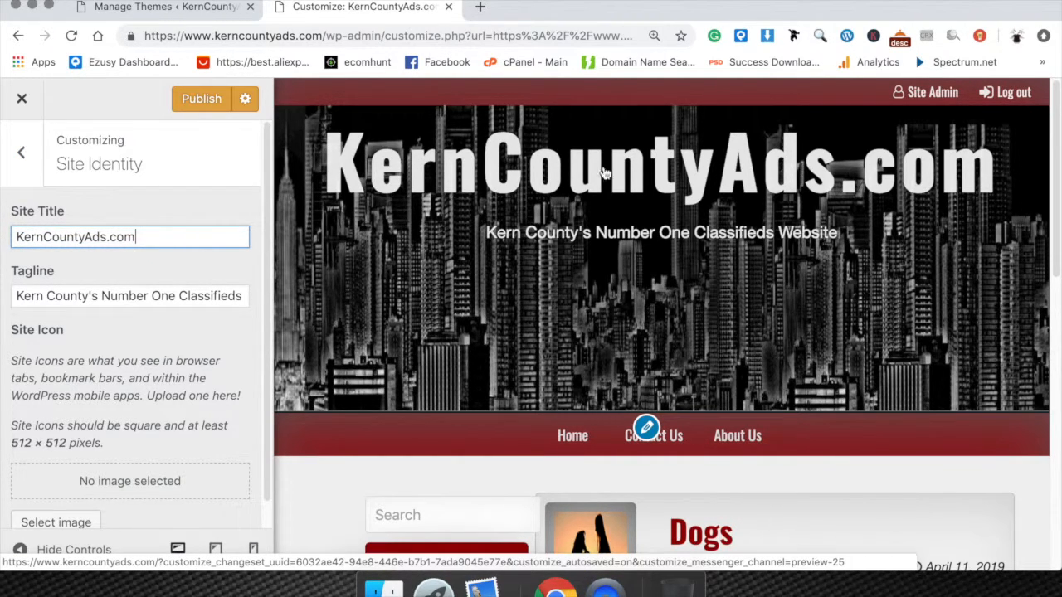
{"action": "left_click_drag", "start_coordinate": [486, 233], "coordinate": [846, 237]}
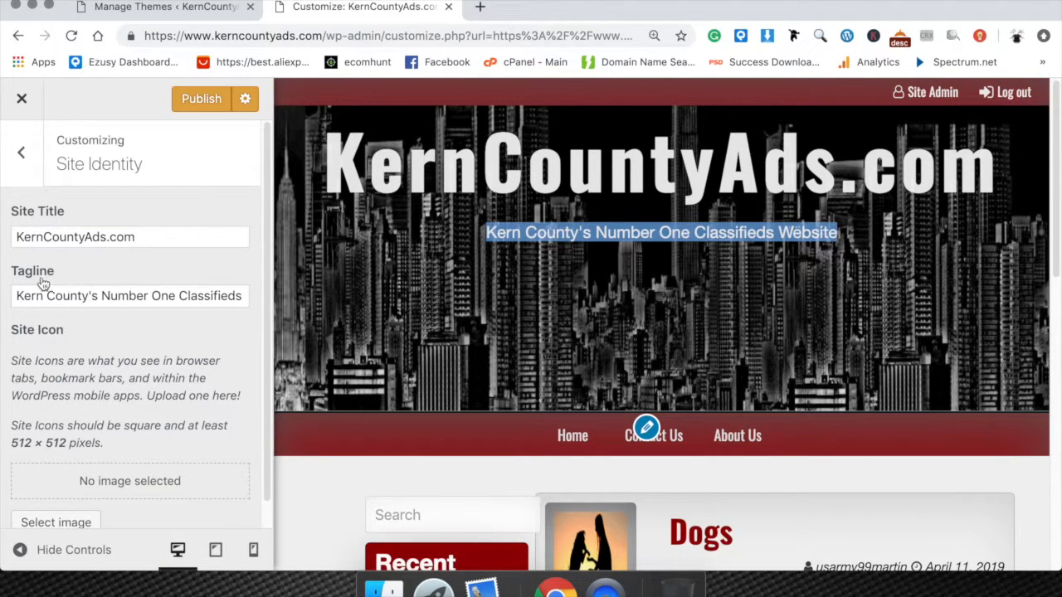
{"action": "left_click_drag", "start_coordinate": [16, 296], "coordinate": [242, 297]}
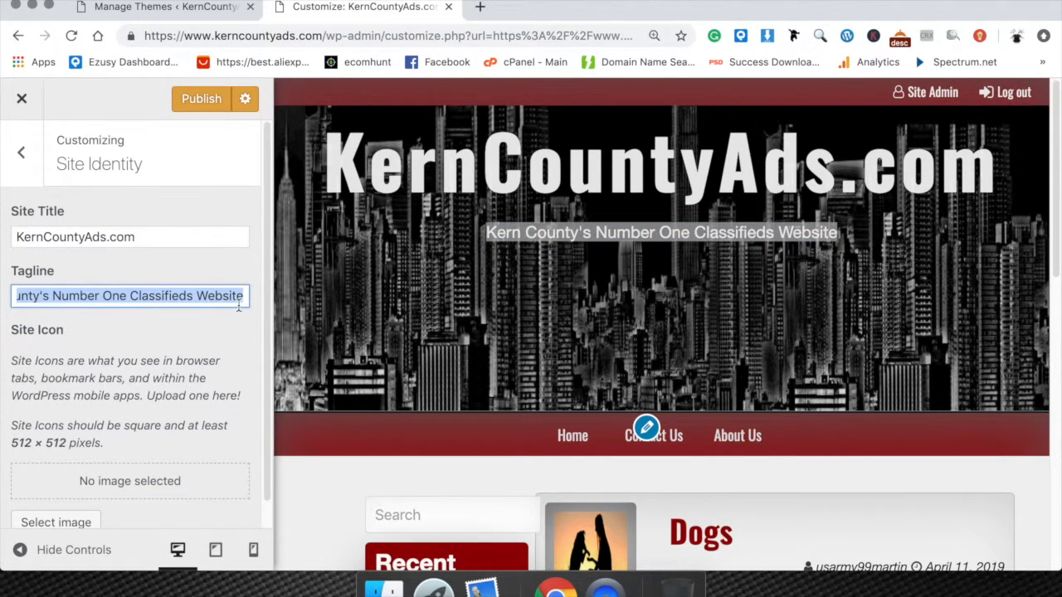
{"action": "left_click", "coordinate": [26, 157]}
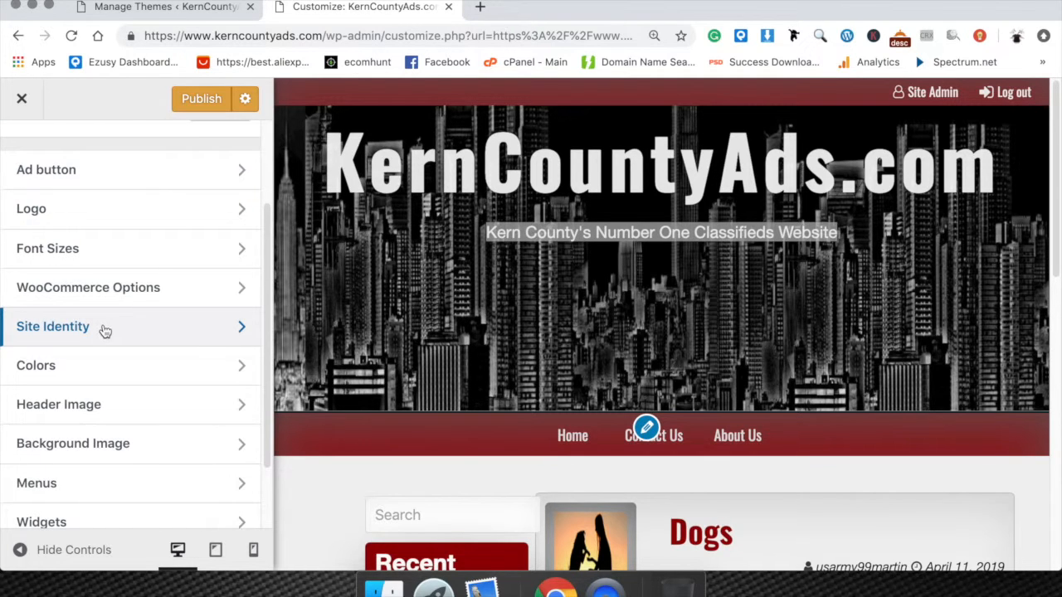
Step: Reopen the Site Identity settings and examine the site title and tagline text once more
{"action": "left_click", "coordinate": [102, 329]}
{"action": "left_click", "coordinate": [186, 244]}
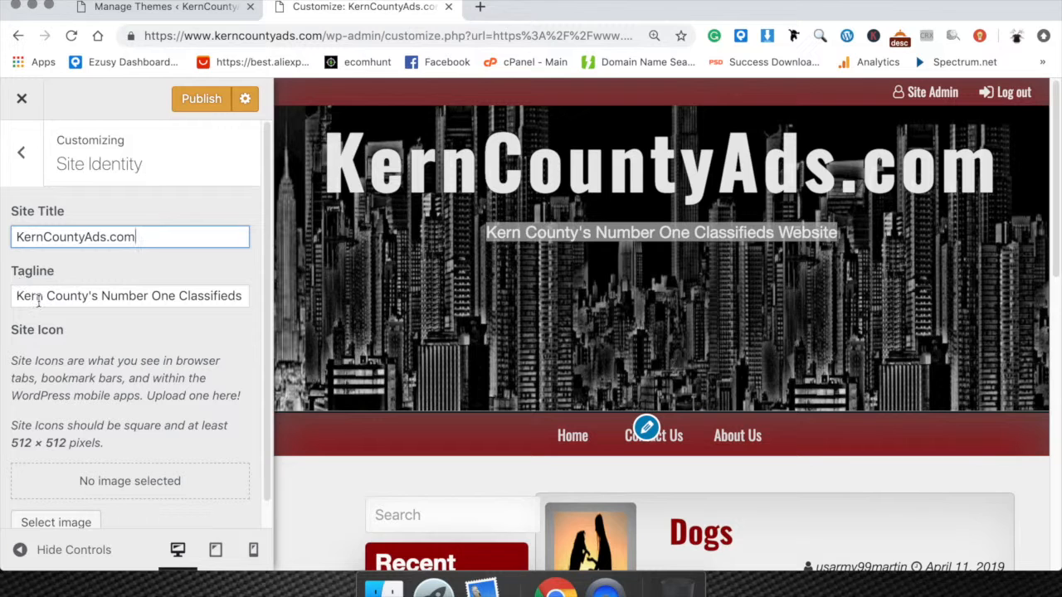
{"action": "left_click_drag", "start_coordinate": [16, 299], "coordinate": [296, 313]}
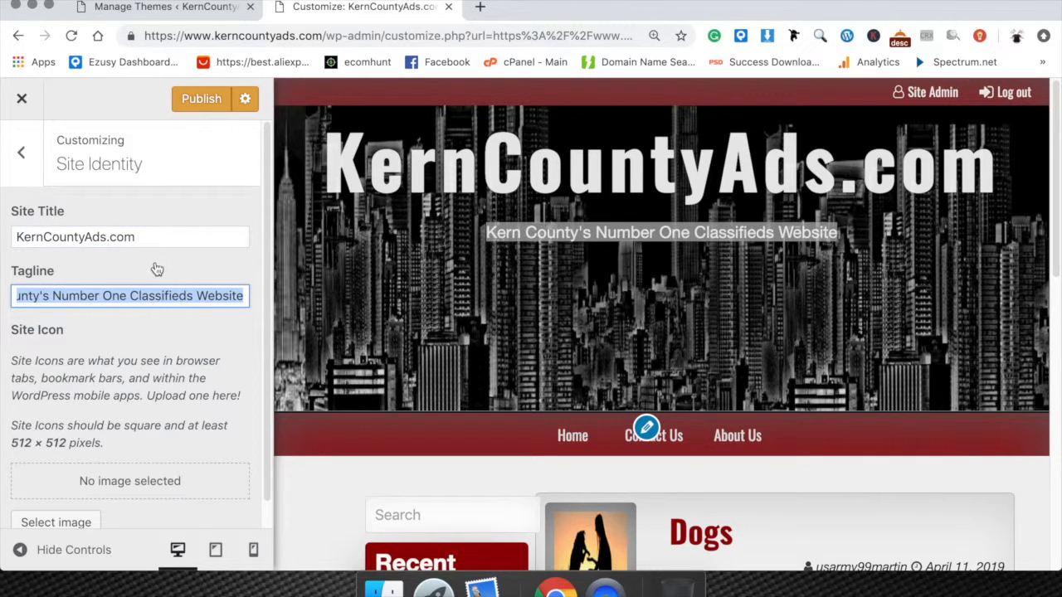
{"action": "left_click", "coordinate": [161, 239]}
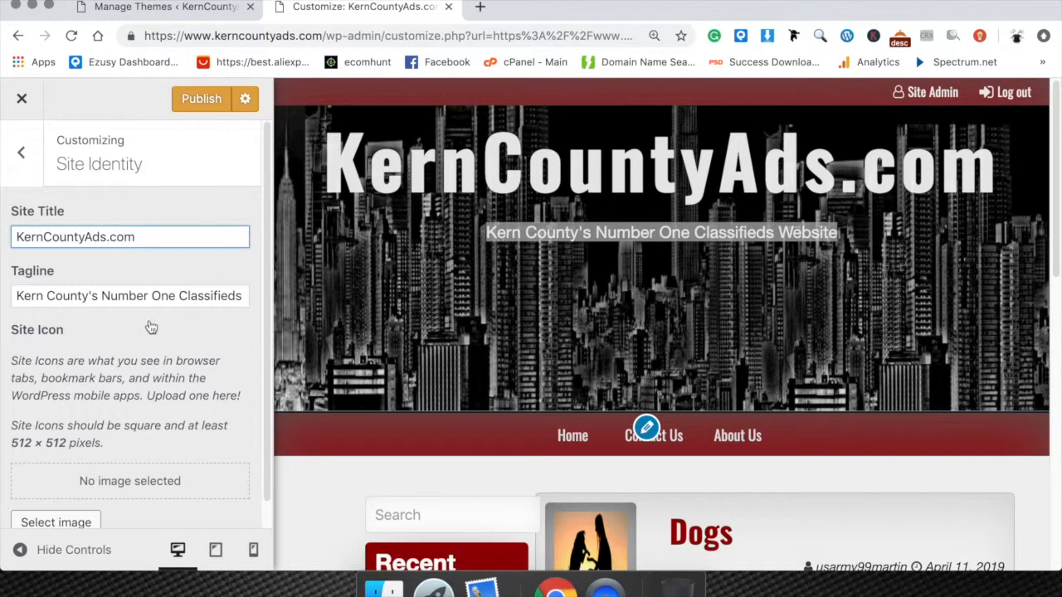
{"action": "left_click", "coordinate": [526, 269]}
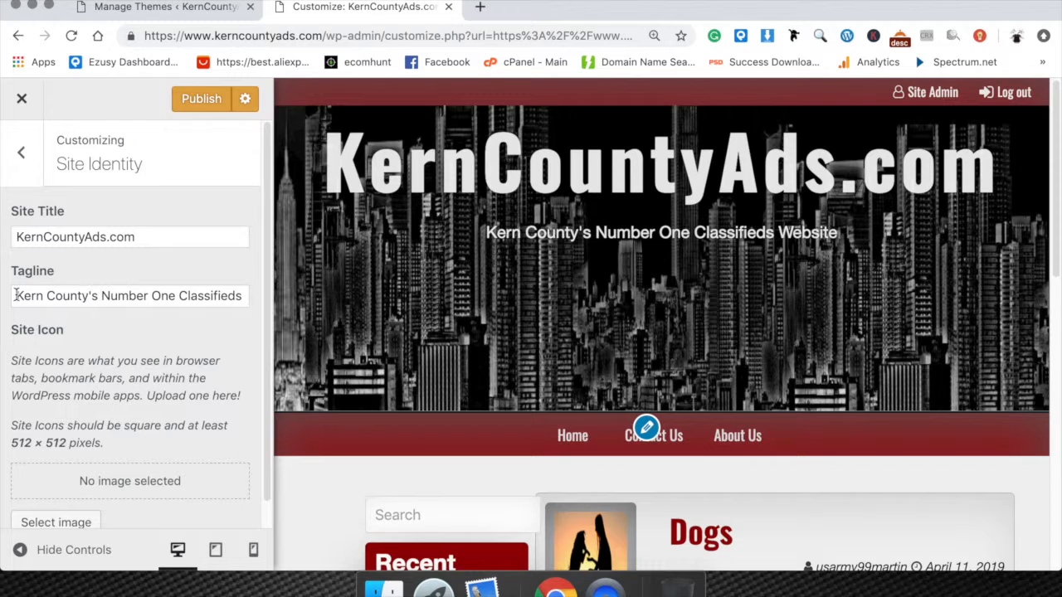
{"action": "left_click_drag", "start_coordinate": [22, 237], "coordinate": [159, 236]}
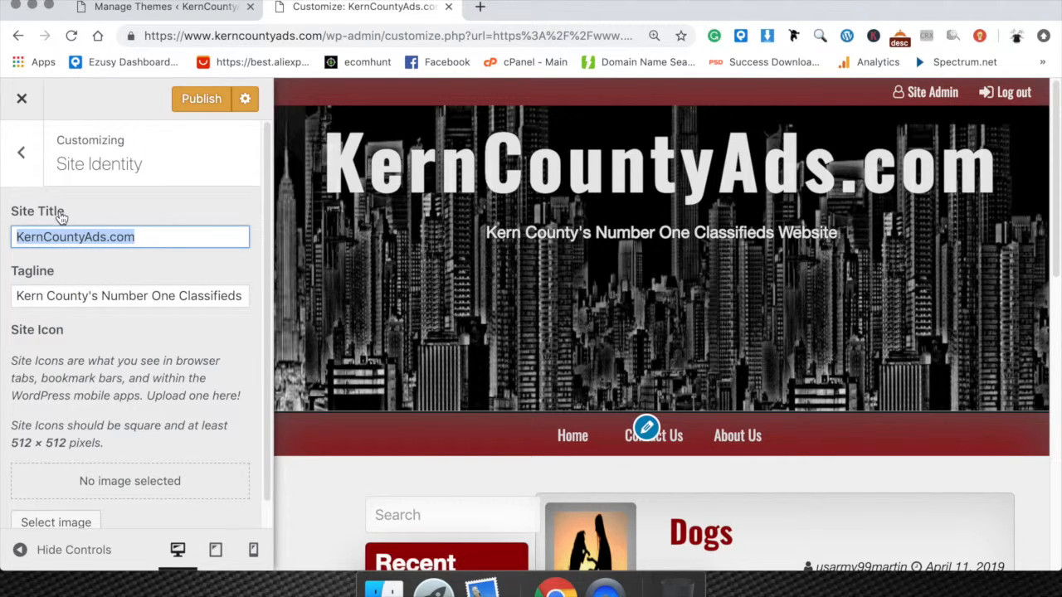
{"action": "left_click", "coordinate": [160, 233]}
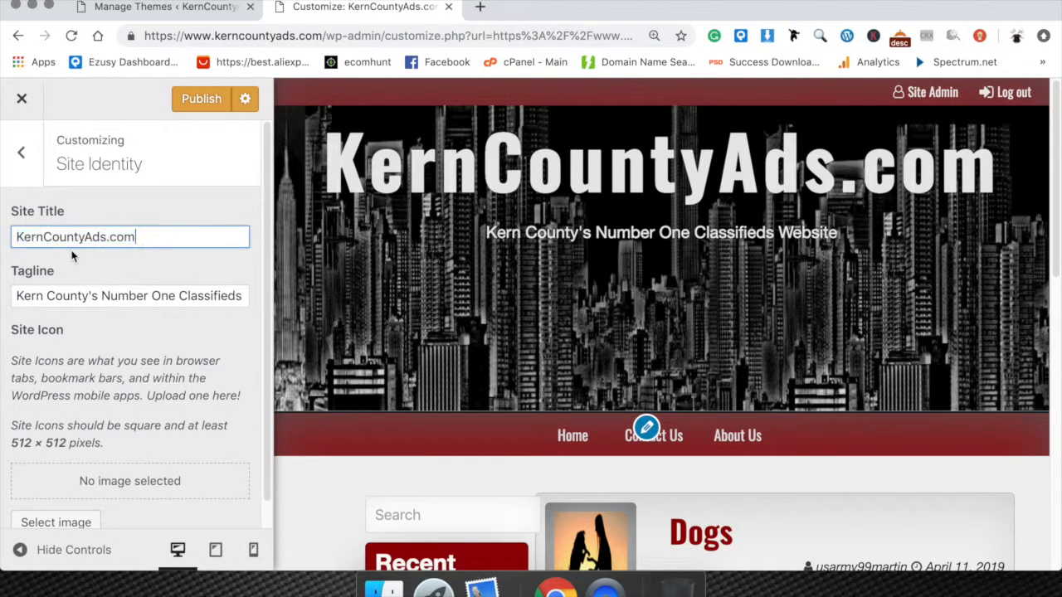
Step: View the page source of the Customize page and examine its title tag and the code that follows
{"action": "right_click", "coordinate": [467, 265]}
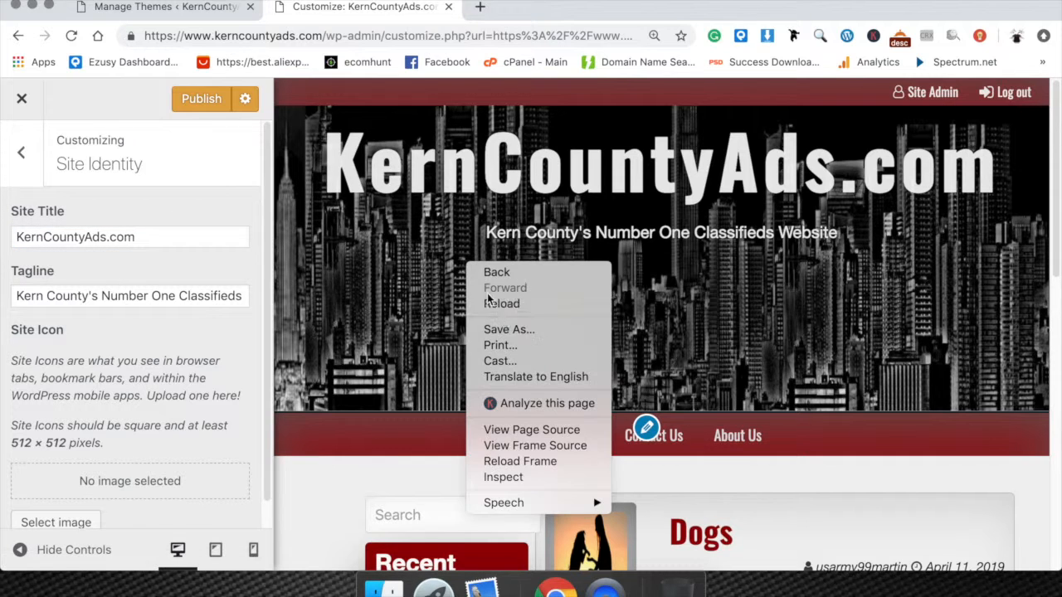
{"action": "left_click", "coordinate": [522, 429]}
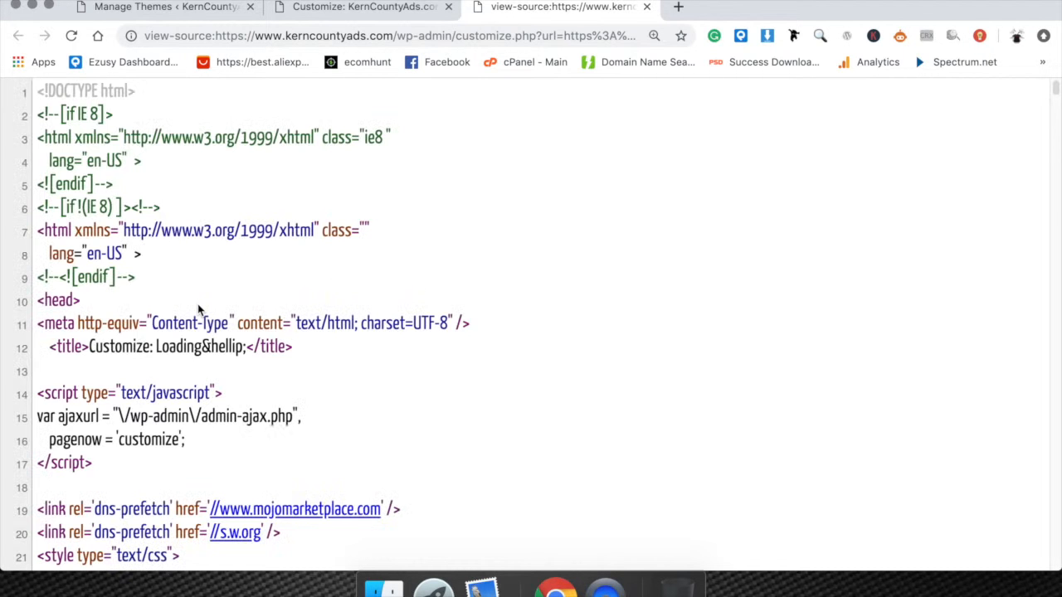
{"action": "scroll", "coordinate": [197, 303], "scroll_direction": "down", "scroll_amount": 5}
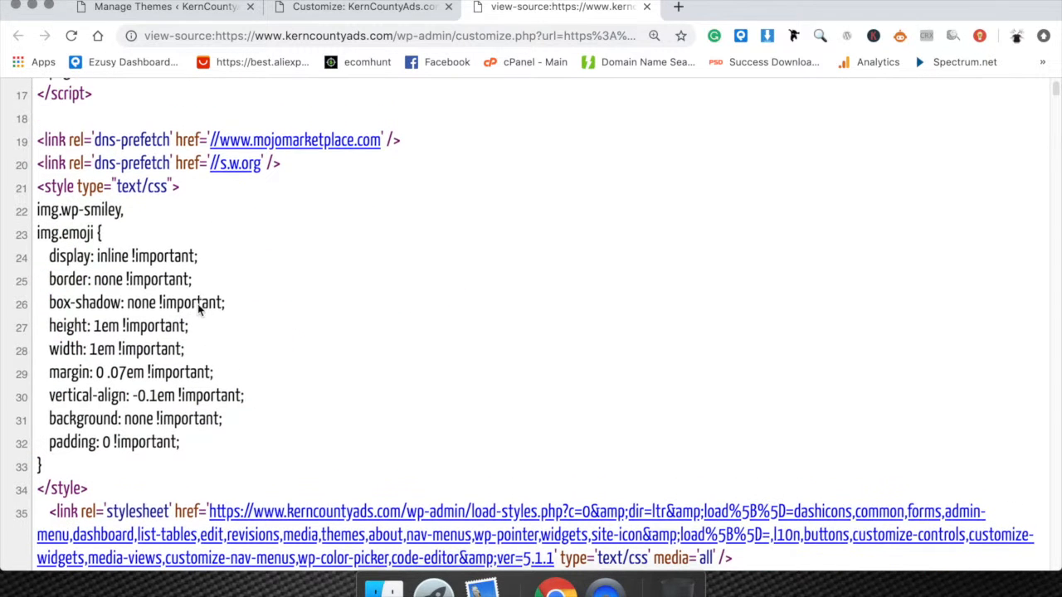
{"action": "scroll", "coordinate": [149, 243], "scroll_direction": "up", "scroll_amount": 4}
{"action": "scroll", "coordinate": [150, 243], "scroll_direction": "down", "scroll_amount": 2}
{"action": "scroll", "coordinate": [150, 245], "scroll_direction": "up", "scroll_amount": 3}
{"action": "scroll", "coordinate": [148, 243], "scroll_direction": "up", "scroll_amount": 2}
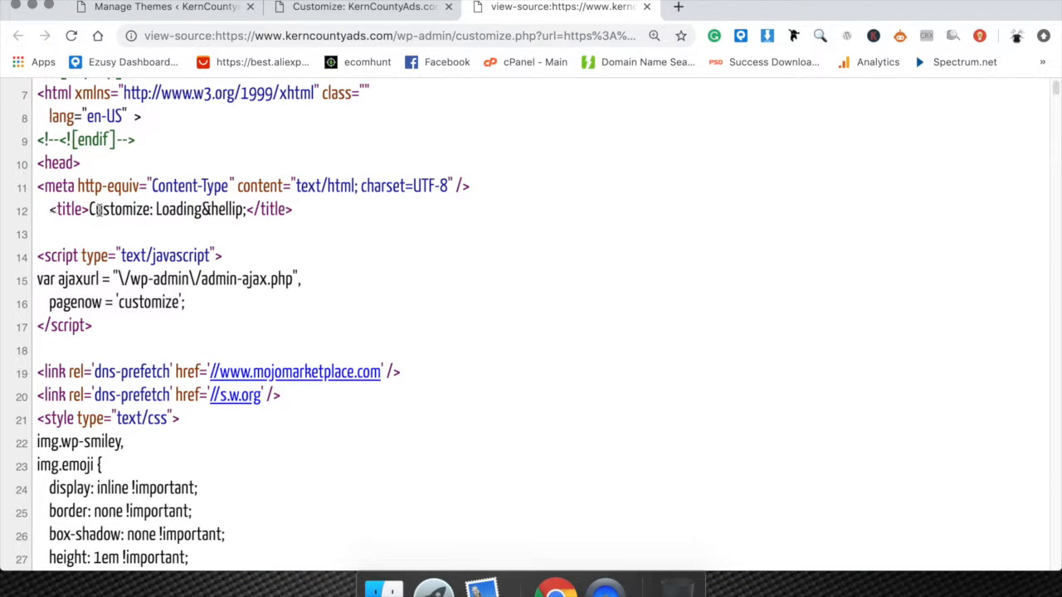
{"action": "left_click_drag", "start_coordinate": [90, 210], "coordinate": [246, 211]}
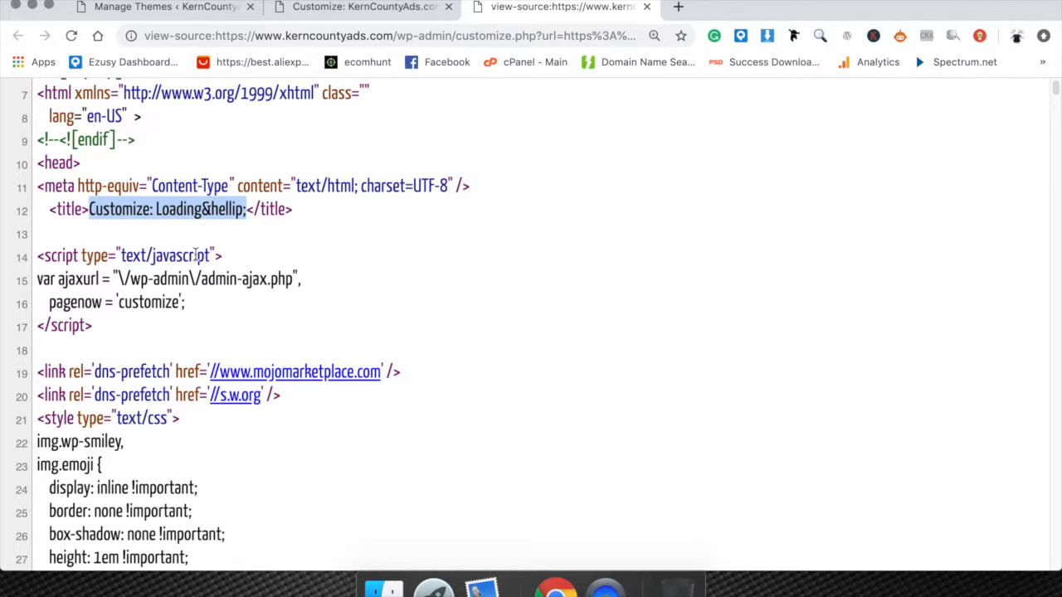
{"action": "scroll", "coordinate": [137, 405], "scroll_direction": "down", "scroll_amount": 10}
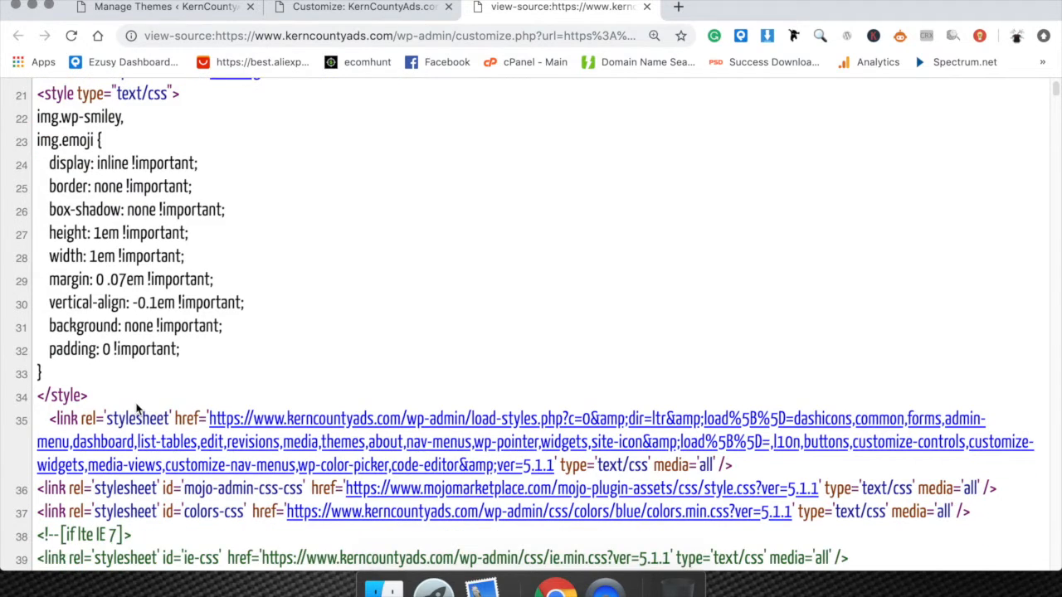
{"action": "scroll", "coordinate": [134, 402], "scroll_direction": "down", "scroll_amount": 4}
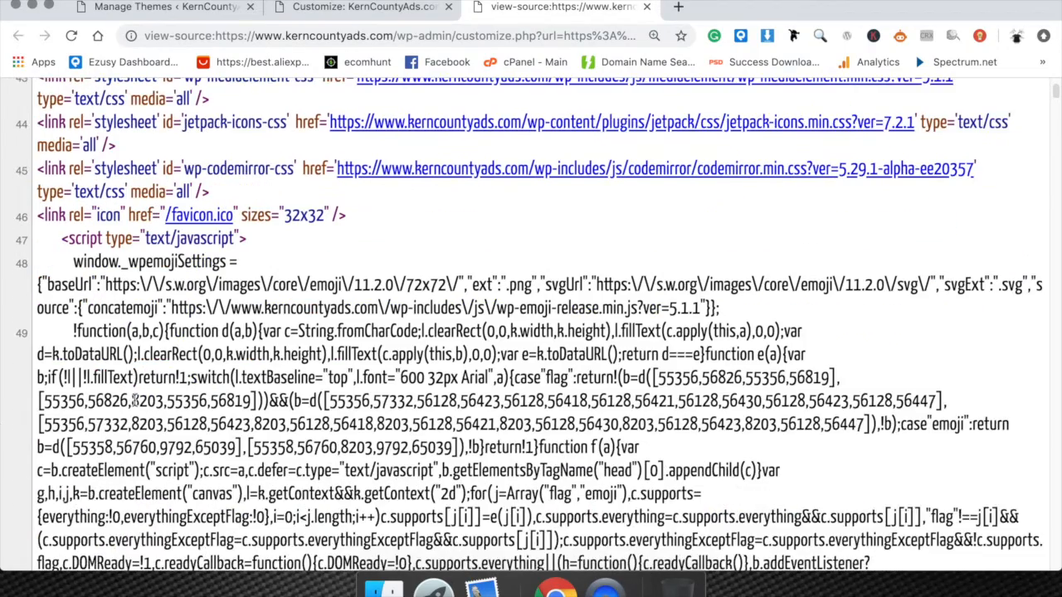
{"action": "scroll", "coordinate": [134, 398], "scroll_direction": "down", "scroll_amount": 12}
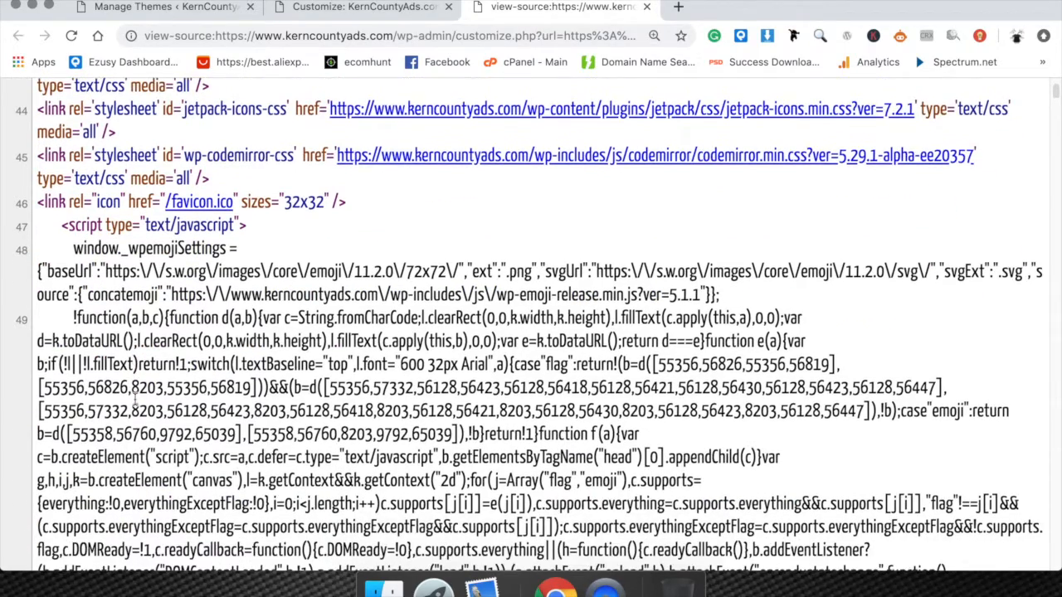
{"action": "scroll", "coordinate": [136, 397], "scroll_direction": "down", "scroll_amount": 3}
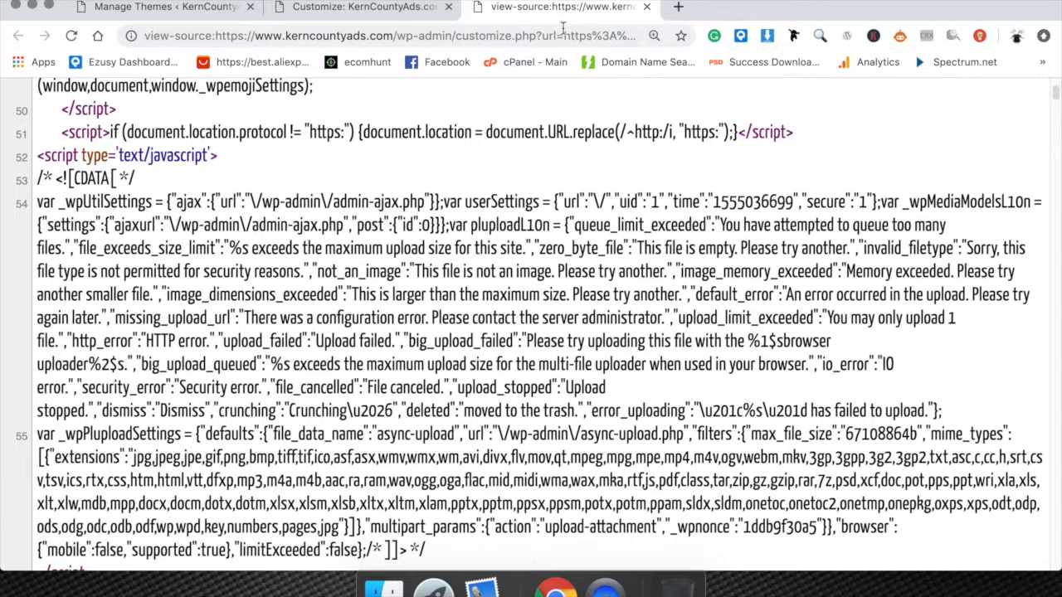
Step: Close the page source tab and the empty tab to return to the Customize page
{"action": "left_click", "coordinate": [677, 7]}
{"action": "left_click", "coordinate": [647, 6]}
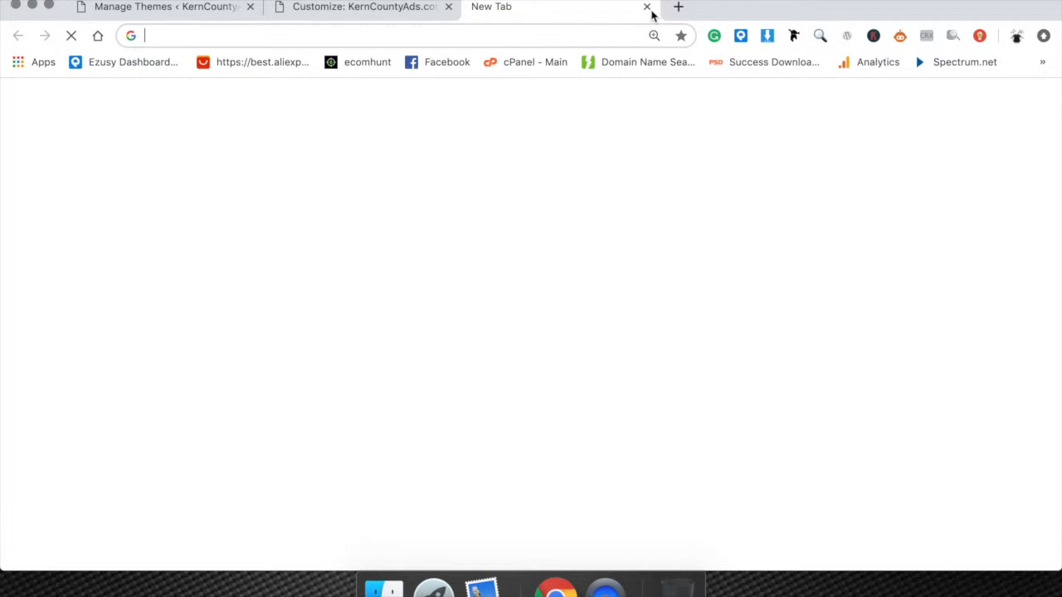
{"action": "left_click", "coordinate": [646, 6]}
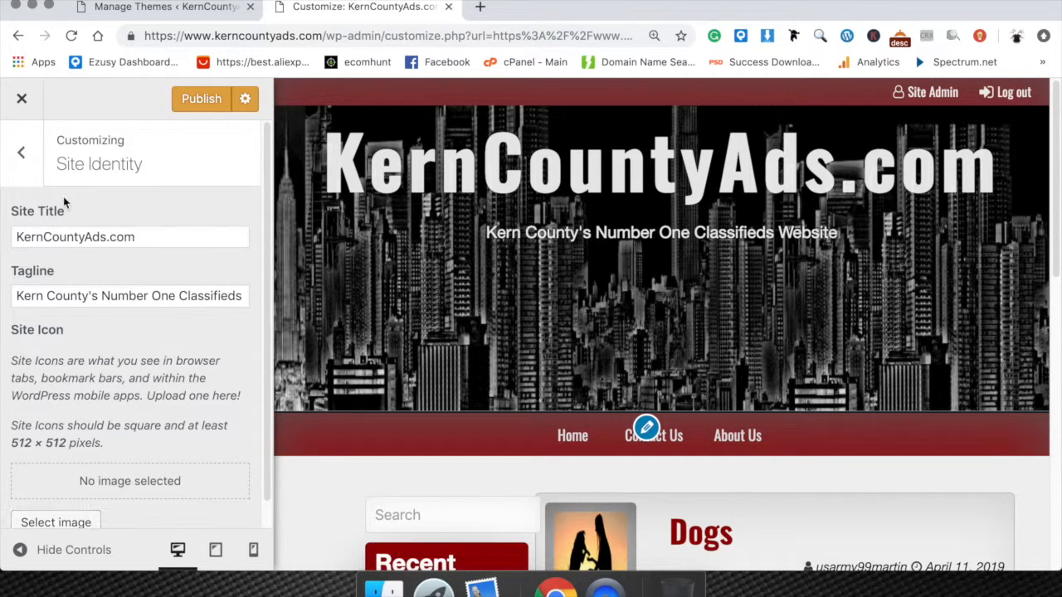
Step: Leave the Site Identity settings and open the Colors section, looking over its color options
{"action": "left_click", "coordinate": [22, 151]}
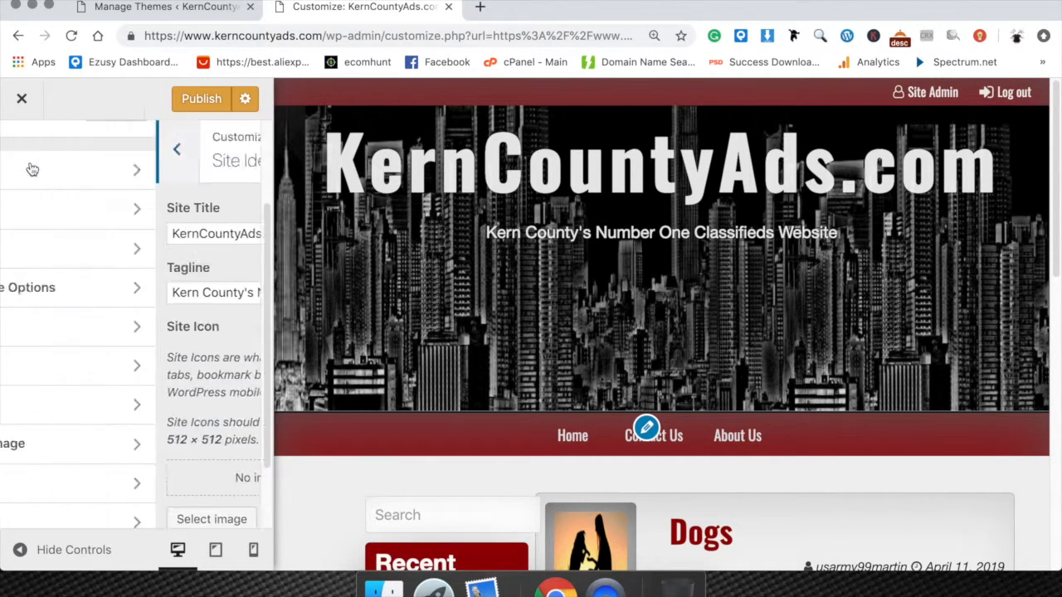
{"action": "scroll", "coordinate": [151, 363], "scroll_direction": "down", "scroll_amount": 1}
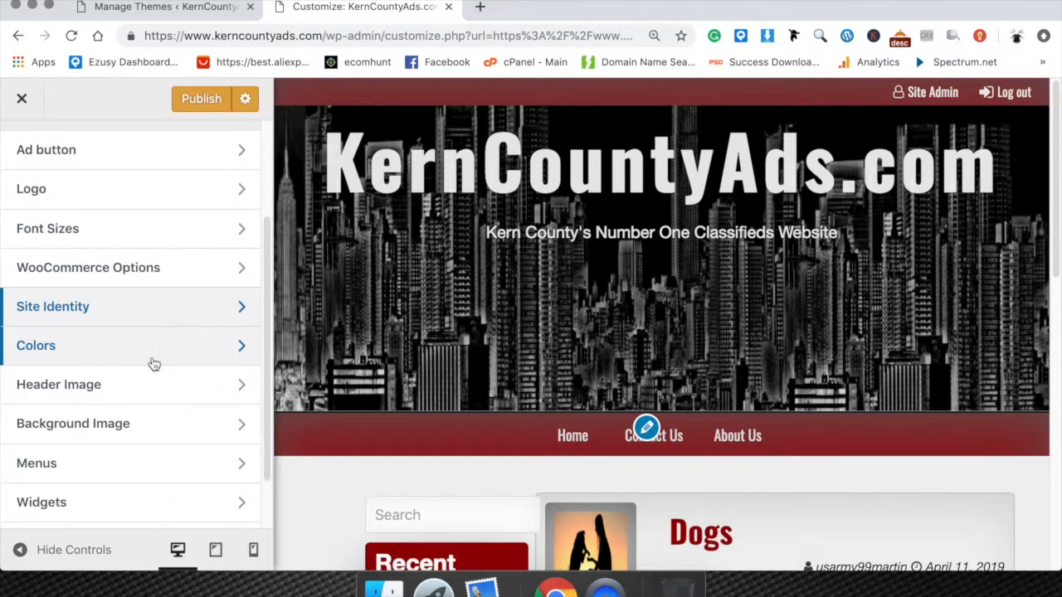
{"action": "left_click", "coordinate": [157, 351]}
{"action": "scroll", "coordinate": [156, 347], "scroll_direction": "down", "scroll_amount": 2}
{"action": "scroll", "coordinate": [125, 291], "scroll_direction": "up", "scroll_amount": 2}
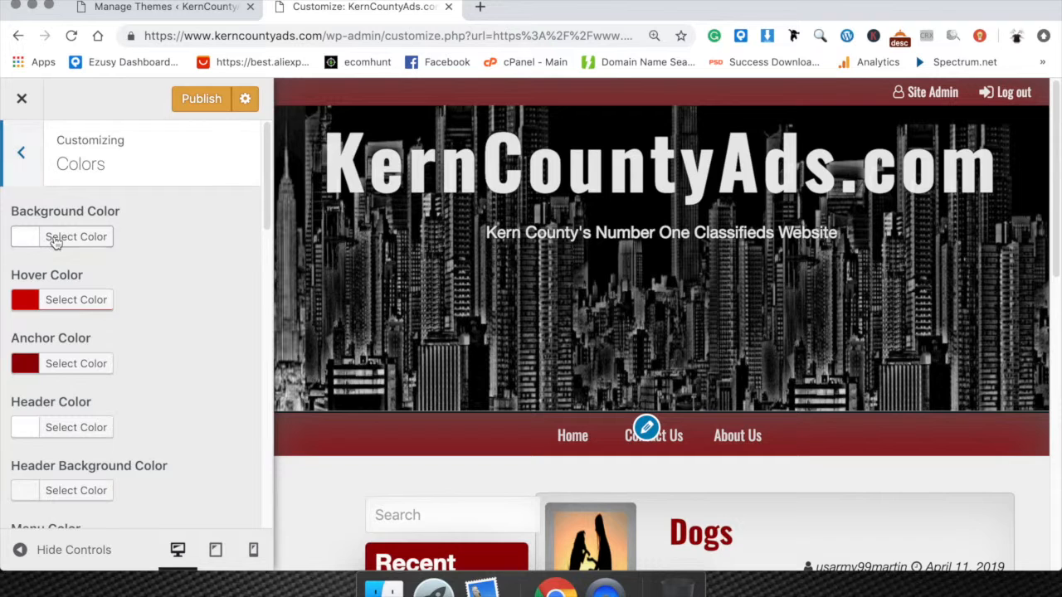
Step: Try purple #8224e3 as the background color and restore the default #ffffff
{"action": "left_click", "coordinate": [66, 239]}
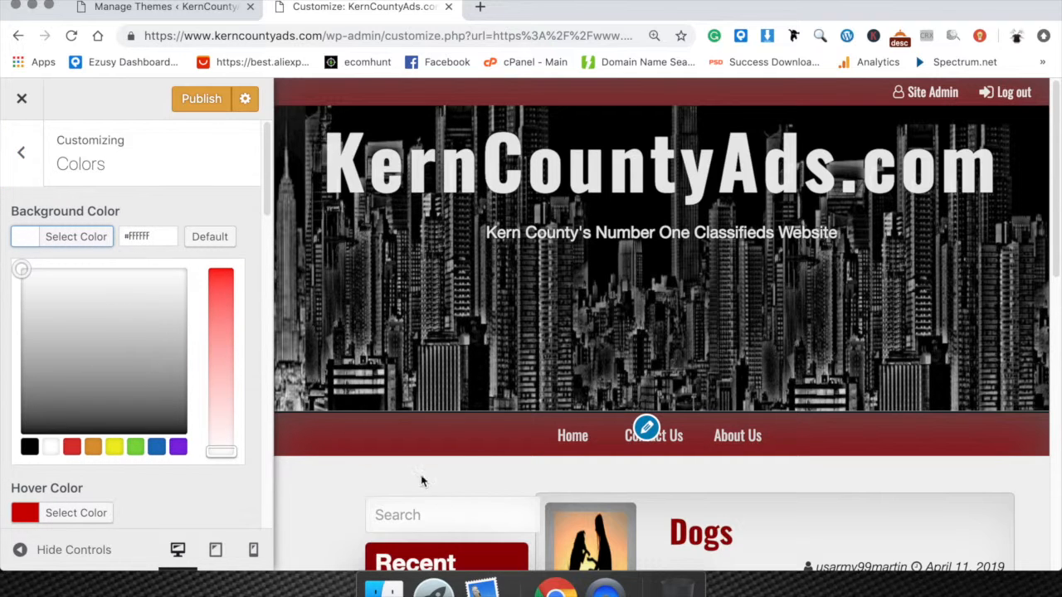
{"action": "left_click", "coordinate": [178, 448]}
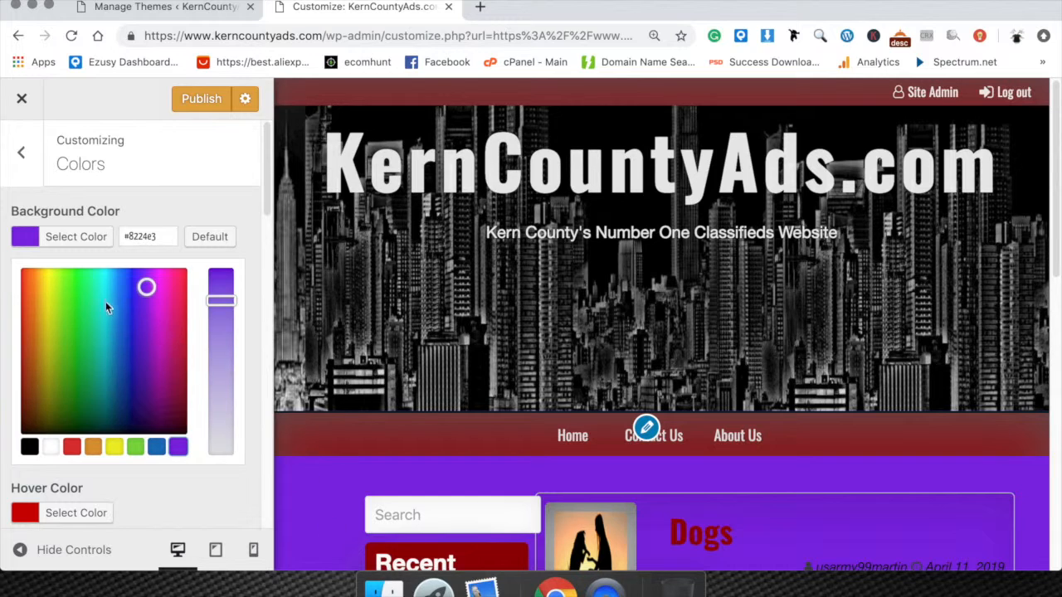
{"action": "left_click", "coordinate": [210, 238]}
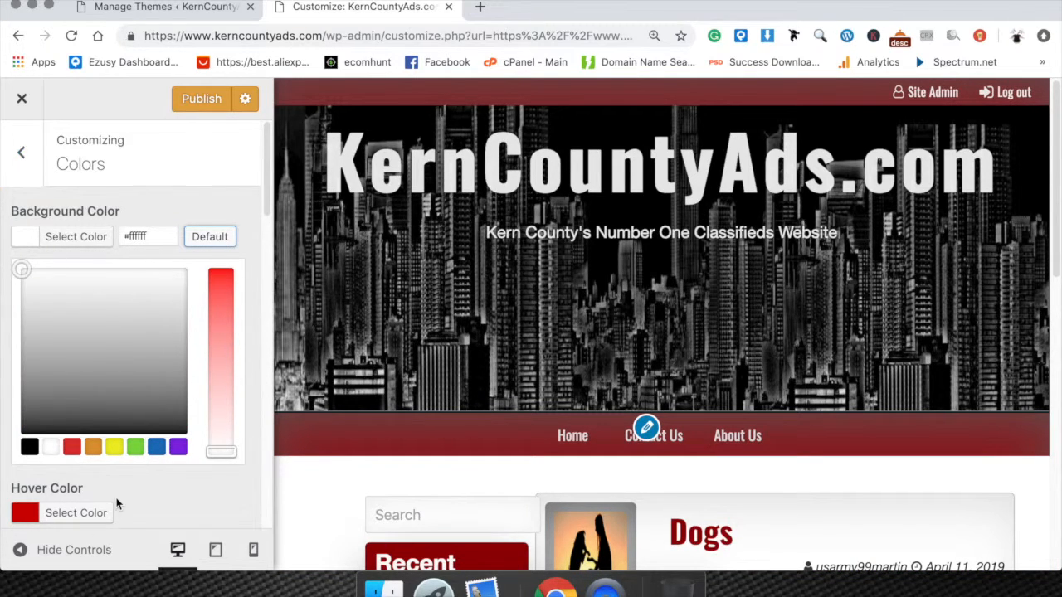
Step: Set the hover color to the bright green #6ddb1e and collapse its color picker
{"action": "scroll", "coordinate": [116, 503], "scroll_direction": "down", "scroll_amount": 1}
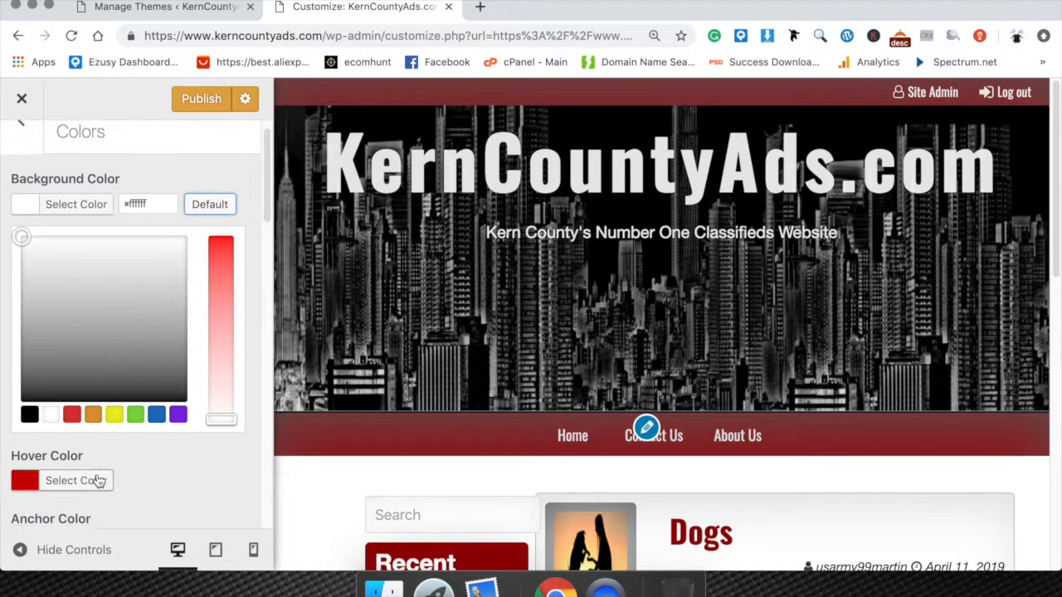
{"action": "scroll", "coordinate": [98, 477], "scroll_direction": "down", "scroll_amount": 6}
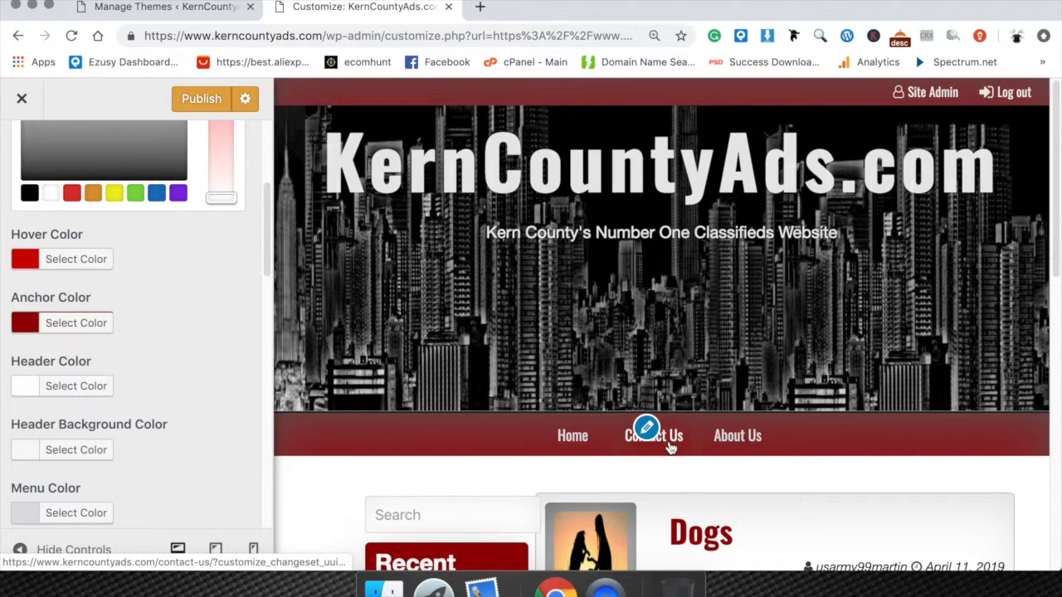
{"action": "left_click", "coordinate": [66, 261]}
{"action": "left_click", "coordinate": [114, 264]}
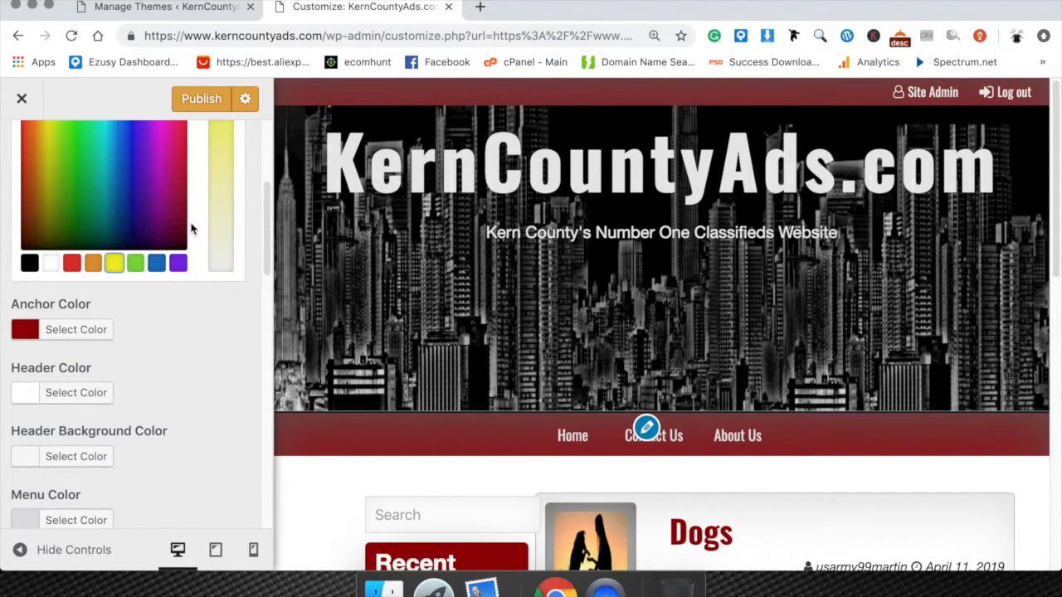
{"action": "left_click", "coordinate": [71, 154]}
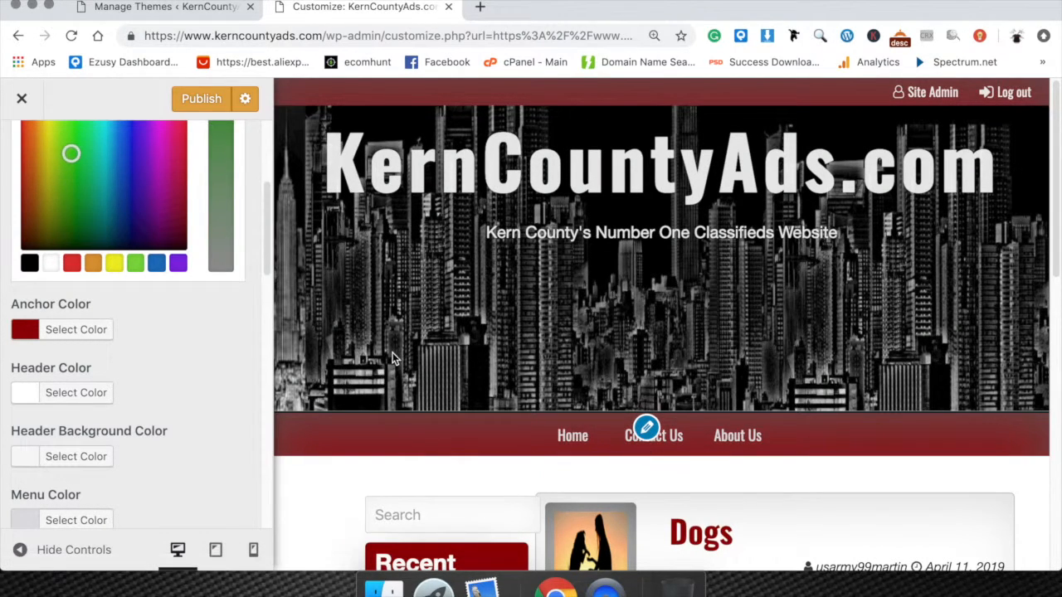
{"action": "scroll", "coordinate": [128, 327], "scroll_direction": "up", "scroll_amount": 5}
{"action": "scroll", "coordinate": [109, 265], "scroll_direction": "down", "scroll_amount": 3}
{"action": "left_click", "coordinate": [58, 214]}
{"action": "left_click", "coordinate": [64, 215]}
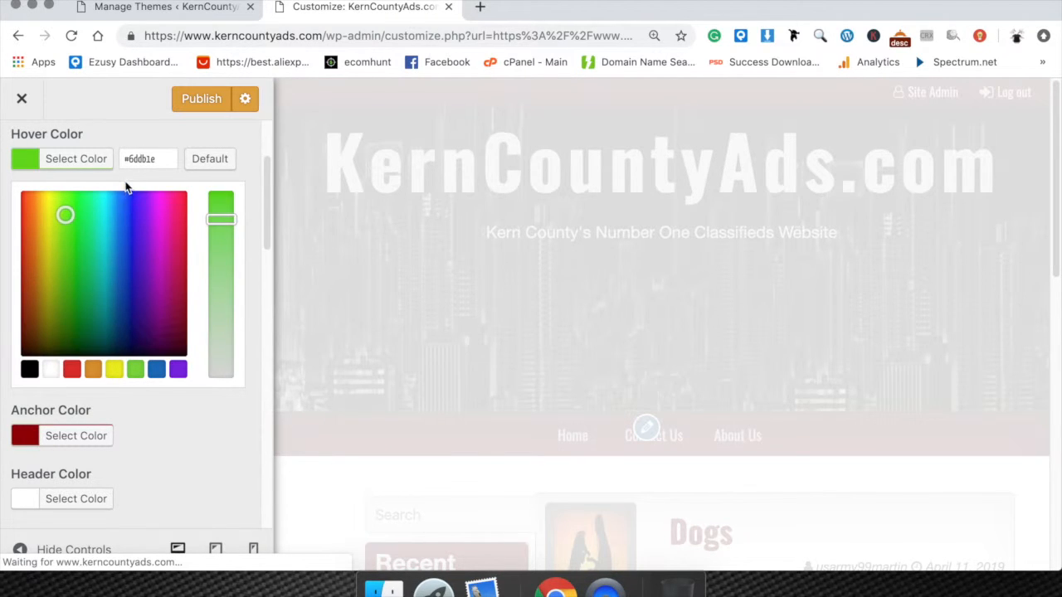
{"action": "left_click", "coordinate": [84, 162]}
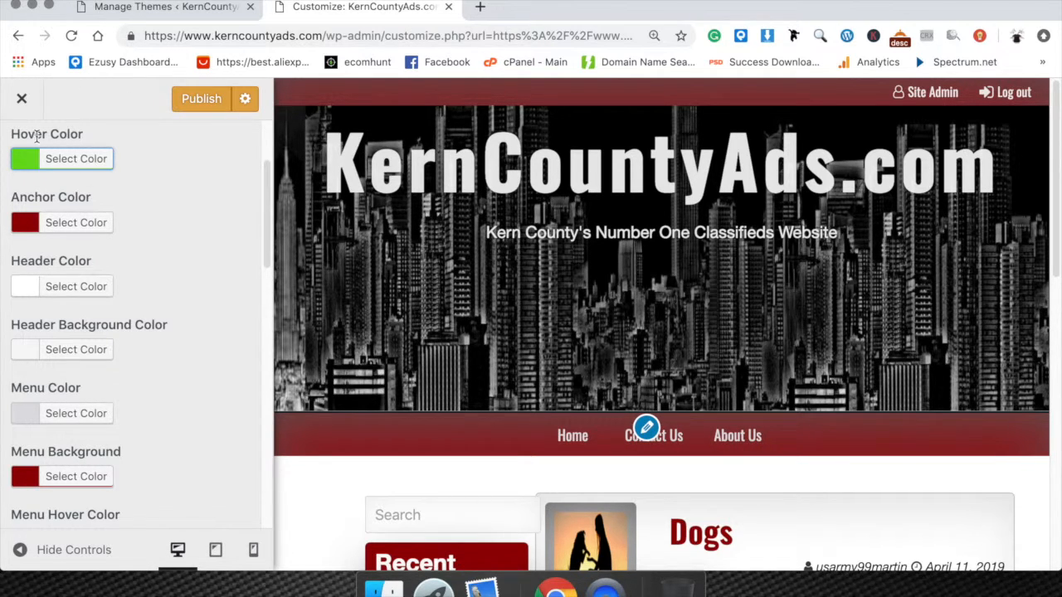
Step: Restore the default hover color #ce0000 and collapse its color picker
{"action": "left_click", "coordinate": [83, 158]}
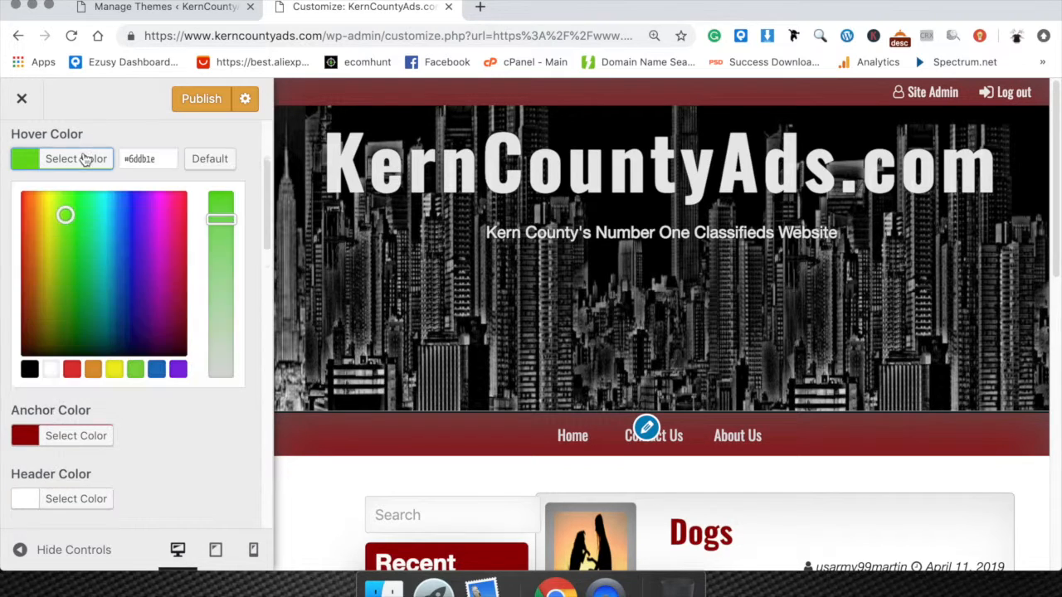
{"action": "left_click", "coordinate": [212, 158]}
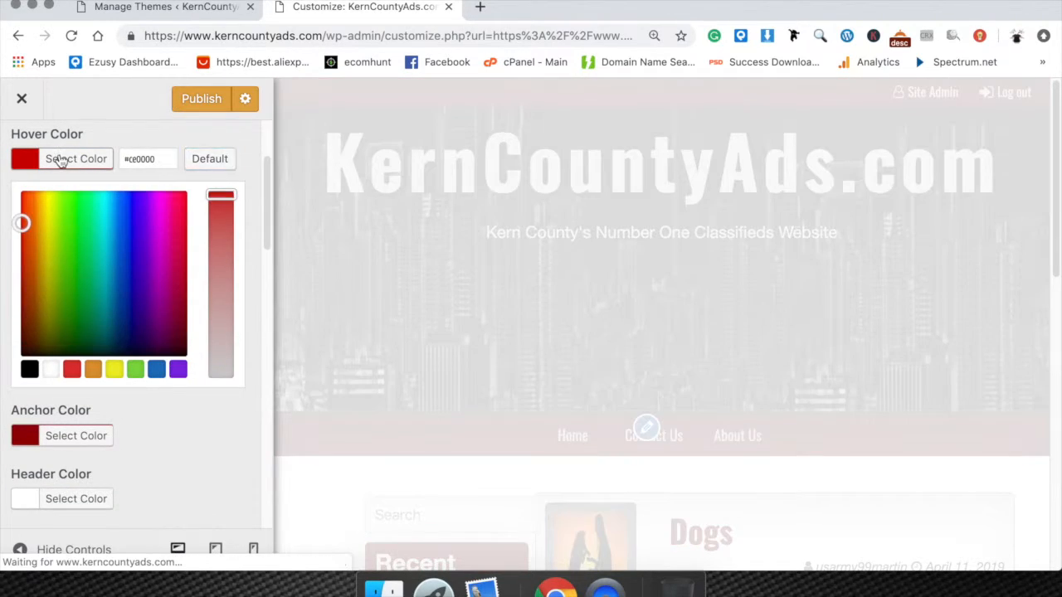
{"action": "left_click", "coordinate": [60, 160]}
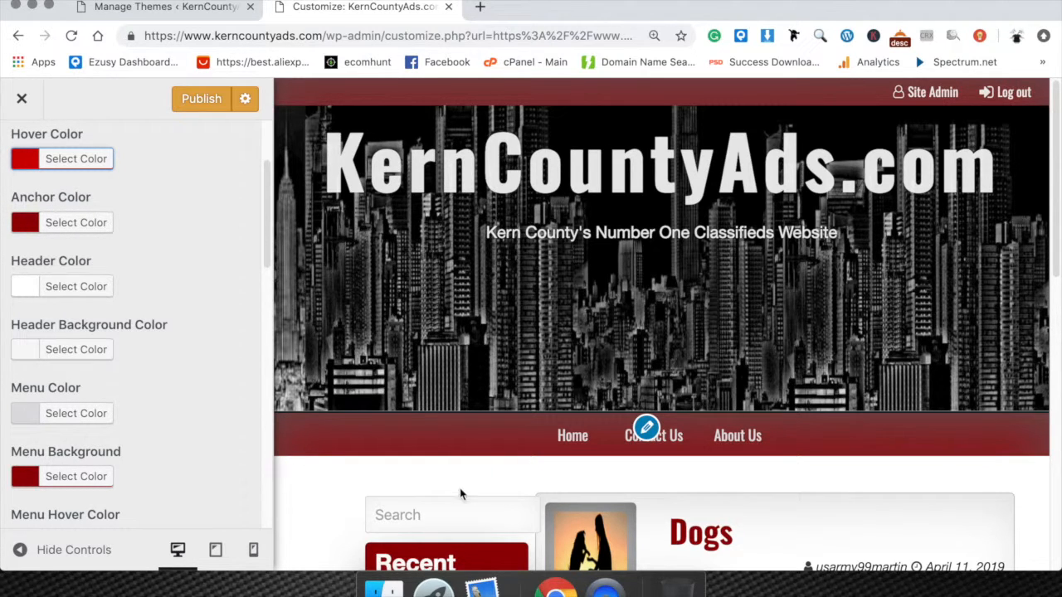
Step: Set the anchor color to green #00c410 and collapse its color picker
{"action": "scroll", "coordinate": [447, 525], "scroll_direction": "down", "scroll_amount": 3}
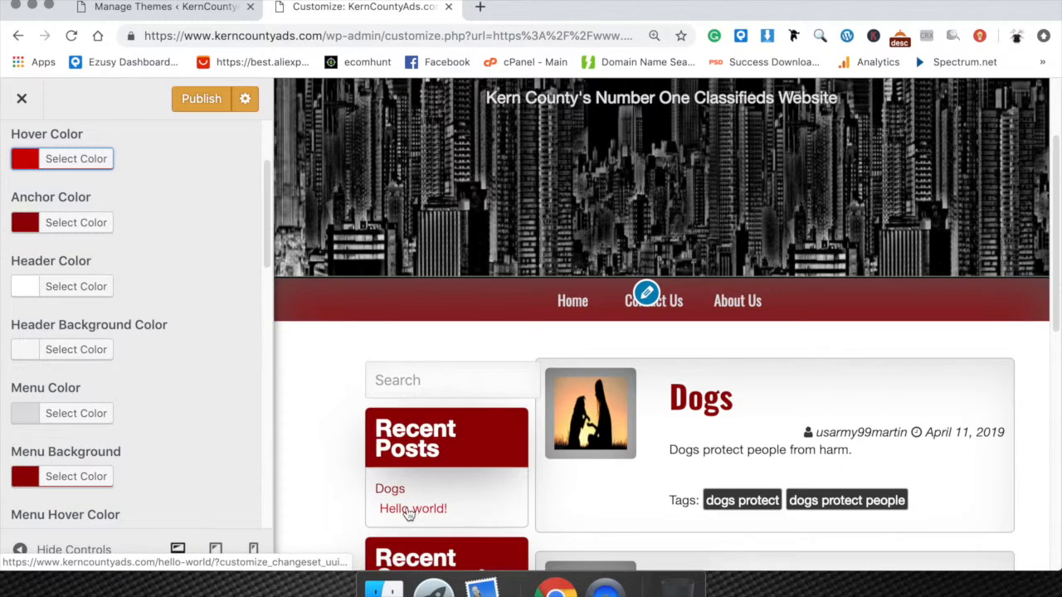
{"action": "scroll", "coordinate": [314, 370], "scroll_direction": "up", "scroll_amount": 3}
{"action": "left_click", "coordinate": [73, 224]}
{"action": "left_click_drag", "start_coordinate": [101, 293], "coordinate": [79, 293]}
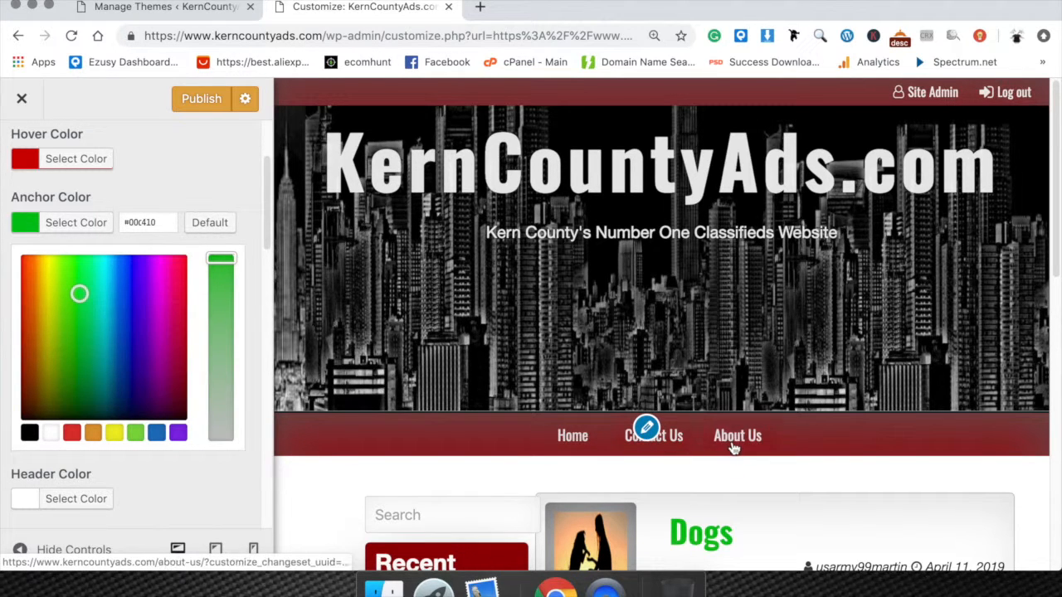
{"action": "left_click", "coordinate": [89, 226]}
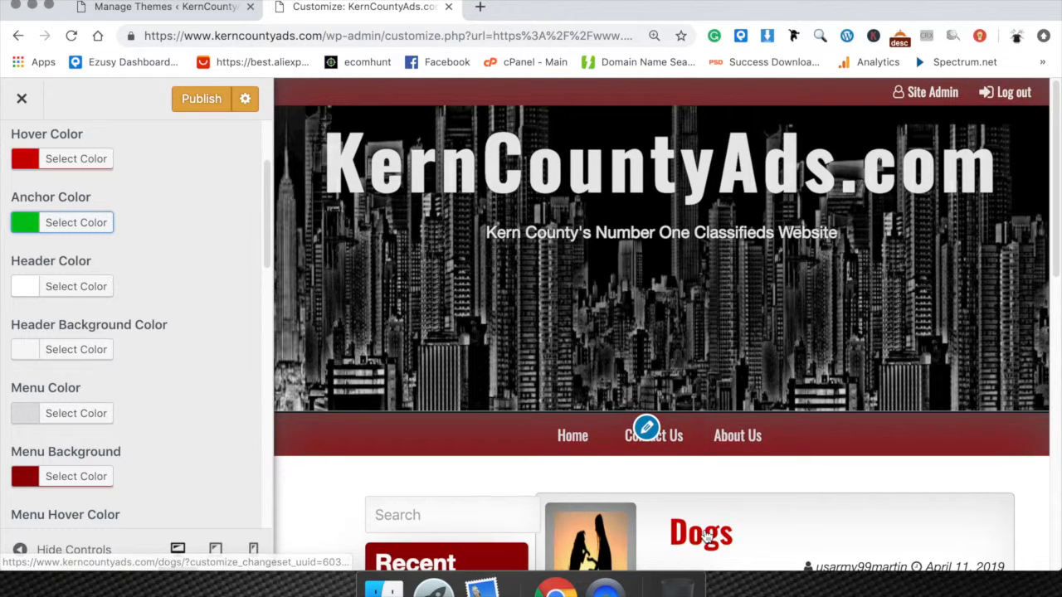
Step: Check the anchor color on the post titles and Recent Posts links in the preview and restore its default
{"action": "scroll", "coordinate": [701, 535], "scroll_direction": "down", "scroll_amount": 4}
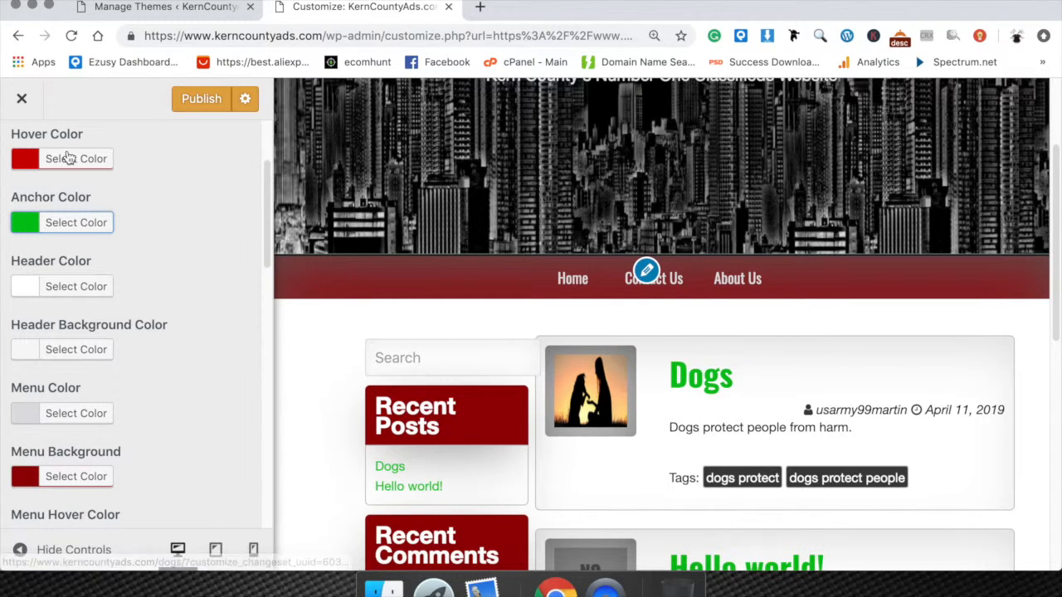
{"action": "left_click", "coordinate": [73, 225]}
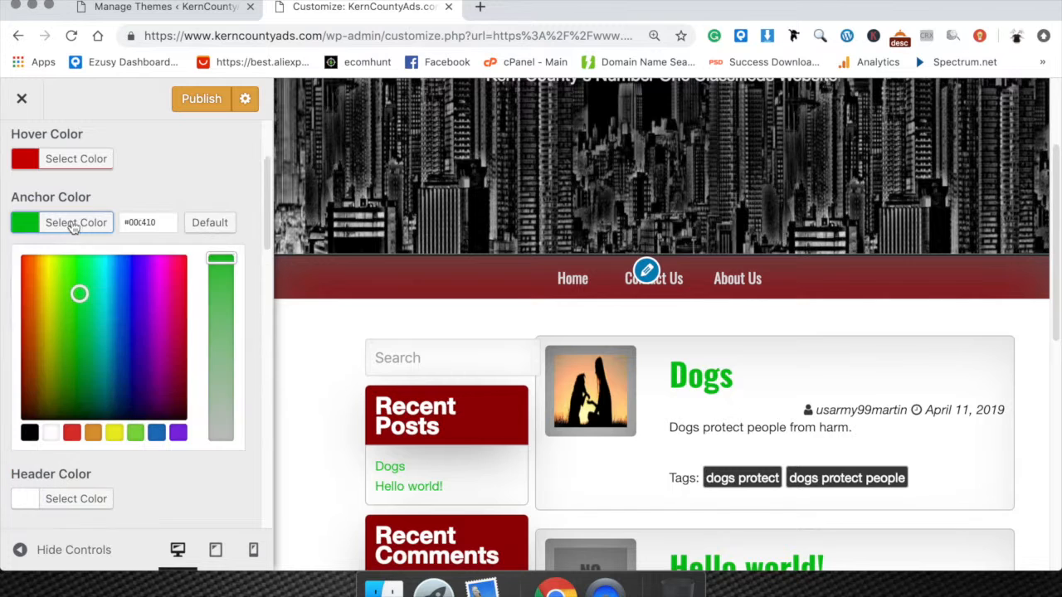
{"action": "left_click", "coordinate": [209, 222]}
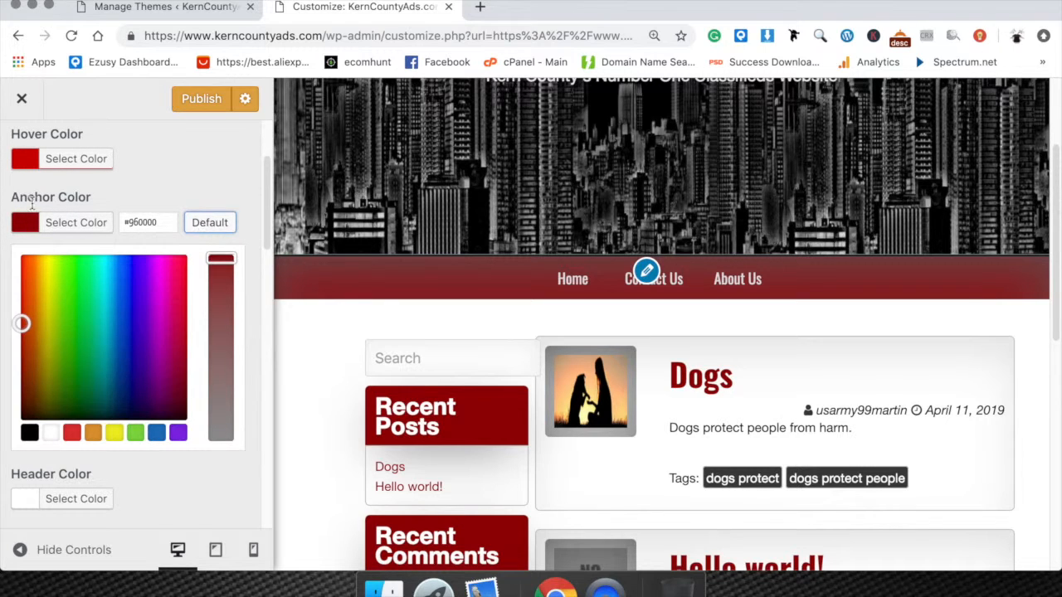
Step: Set the header color to the preset green #81d742 and check the site title and tagline in the preview
{"action": "scroll", "coordinate": [120, 411], "scroll_direction": "down", "scroll_amount": 5}
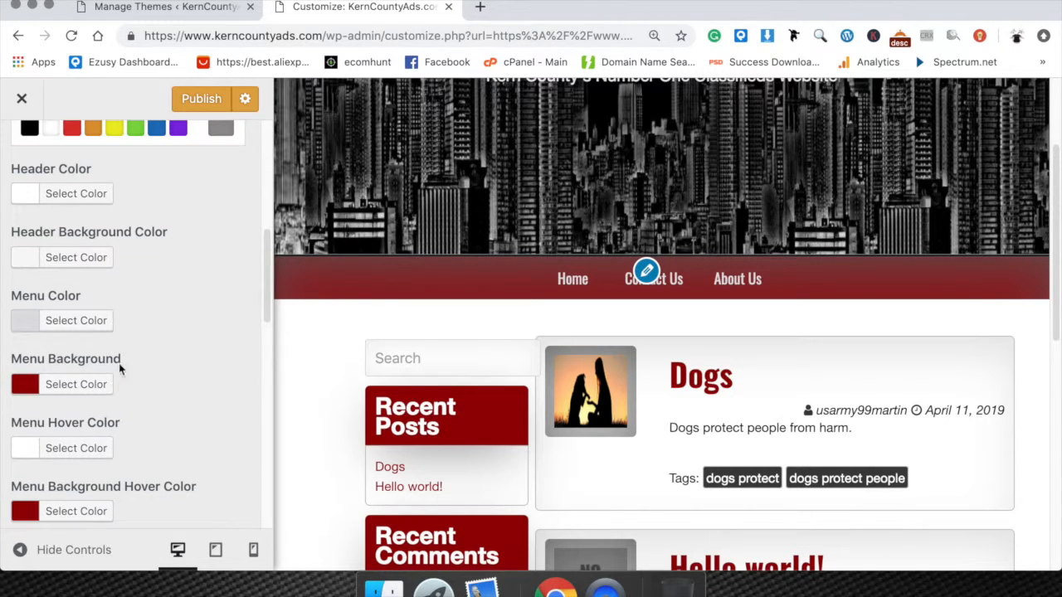
{"action": "left_click", "coordinate": [55, 199]}
{"action": "scroll", "coordinate": [139, 215], "scroll_direction": "up", "scroll_amount": 1}
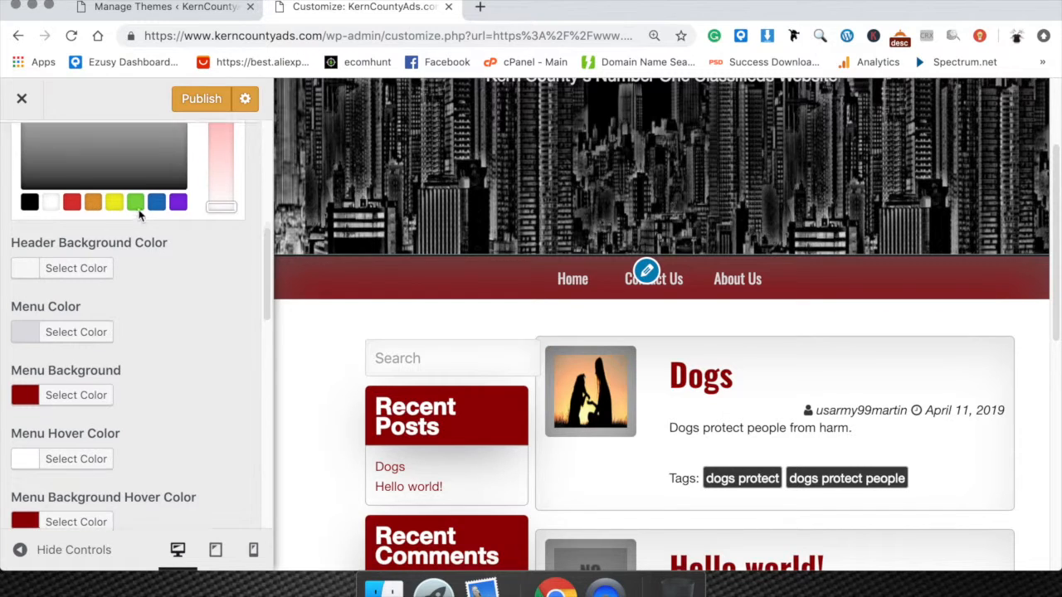
{"action": "scroll", "coordinate": [110, 269], "scroll_direction": "up", "scroll_amount": 3}
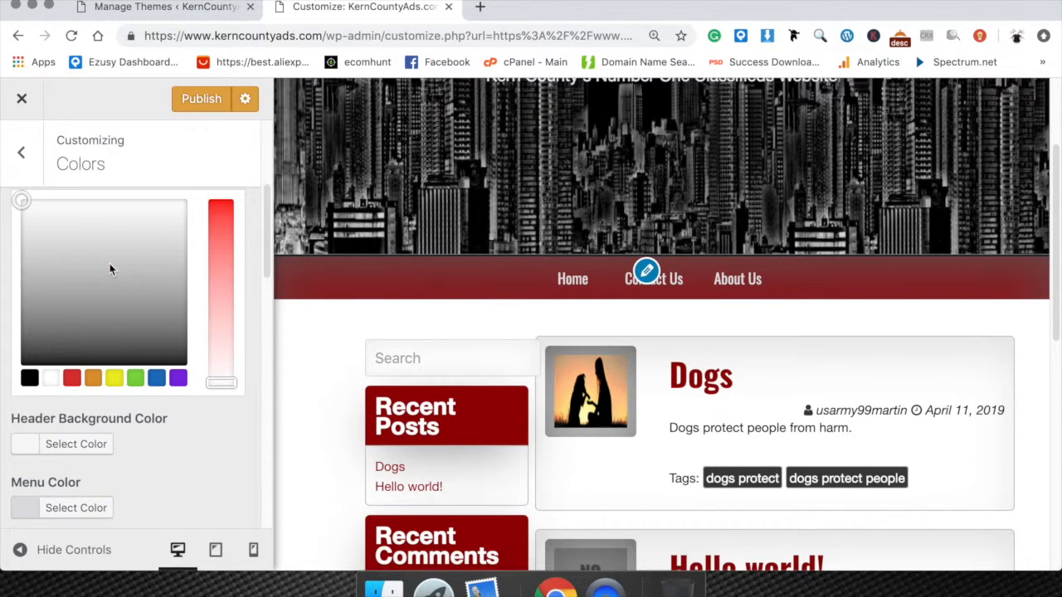
{"action": "left_click", "coordinate": [141, 379]}
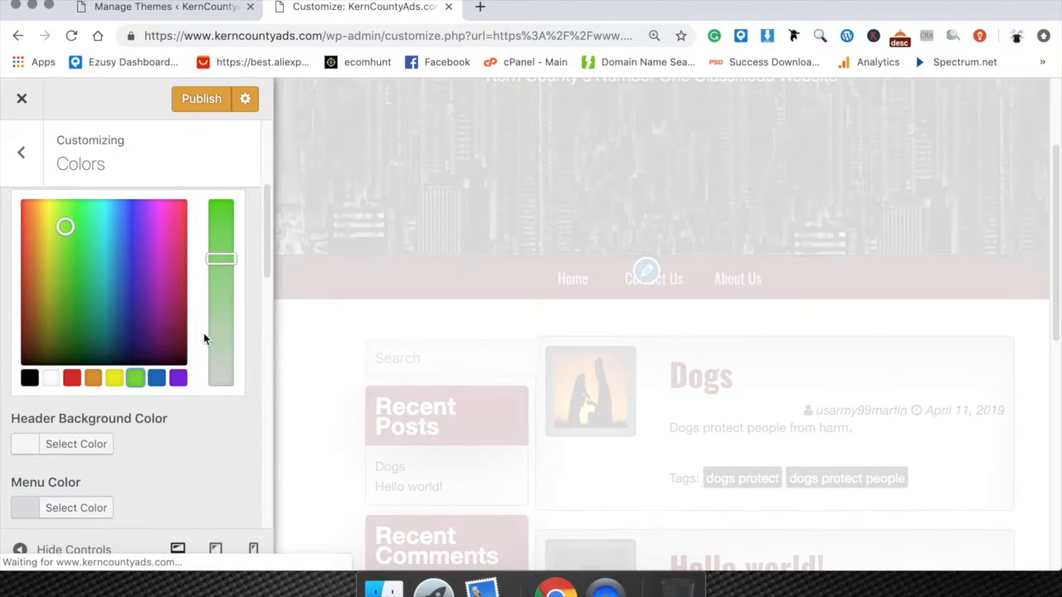
{"action": "scroll", "coordinate": [548, 323], "scroll_direction": "up", "scroll_amount": 4}
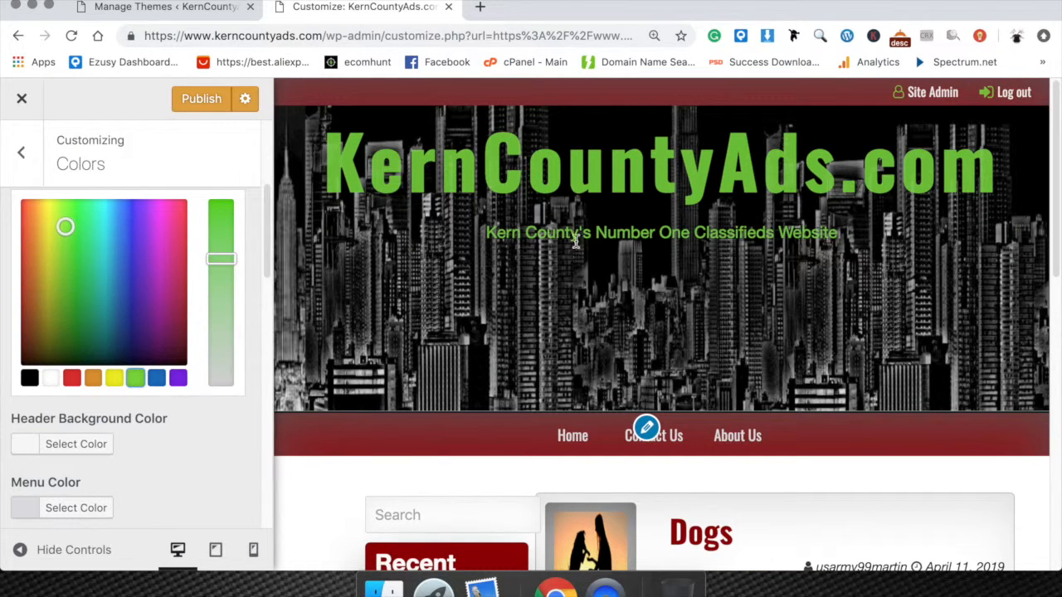
Step: Try orange, dark purple and green as the header background color
{"action": "scroll", "coordinate": [133, 471], "scroll_direction": "down", "scroll_amount": 3}
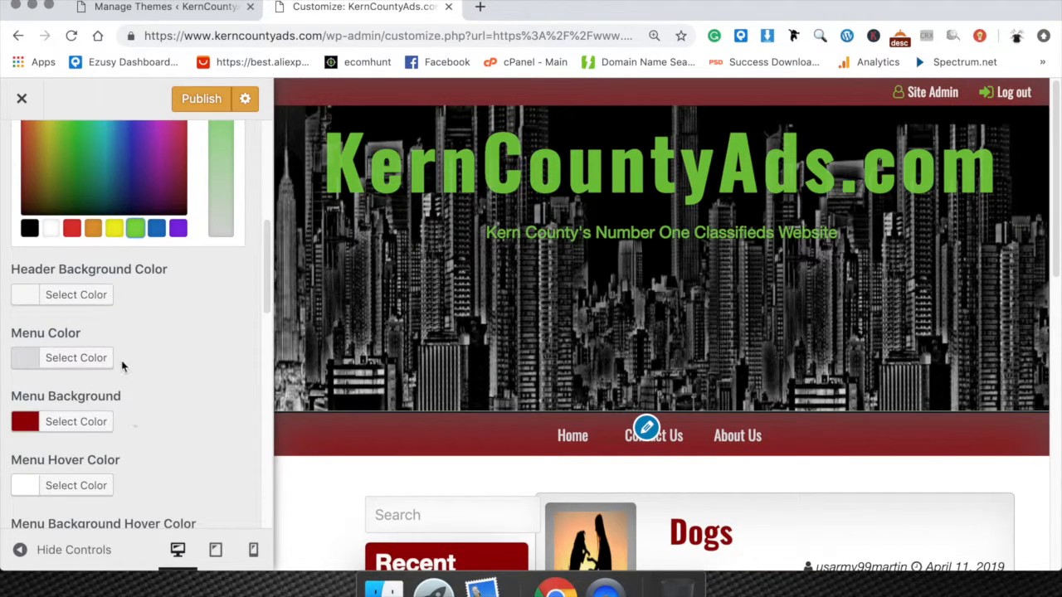
{"action": "left_click", "coordinate": [94, 294]}
{"action": "left_click", "coordinate": [88, 302]}
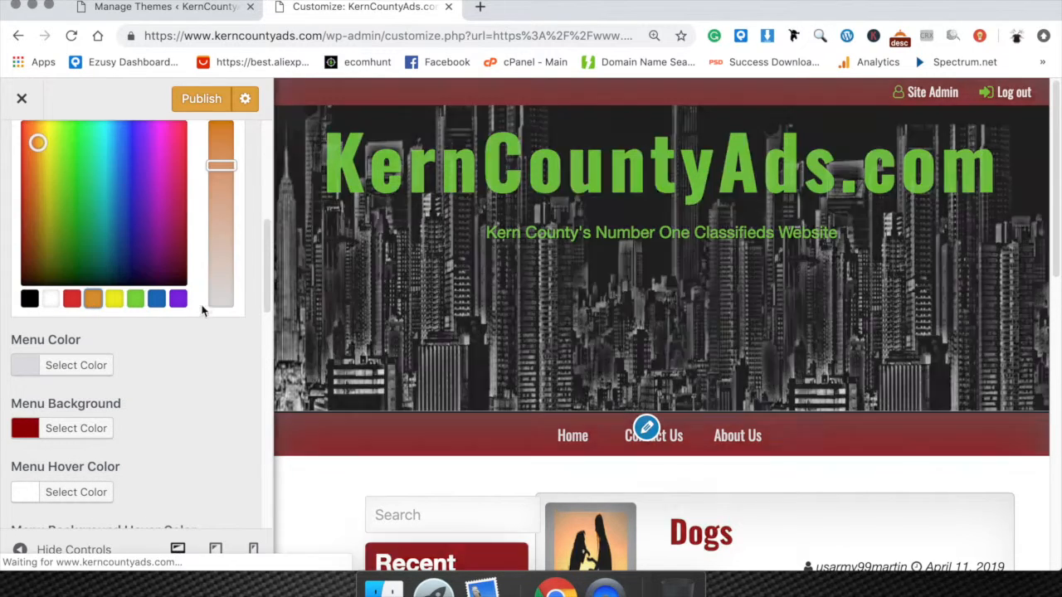
{"action": "left_click", "coordinate": [143, 203]}
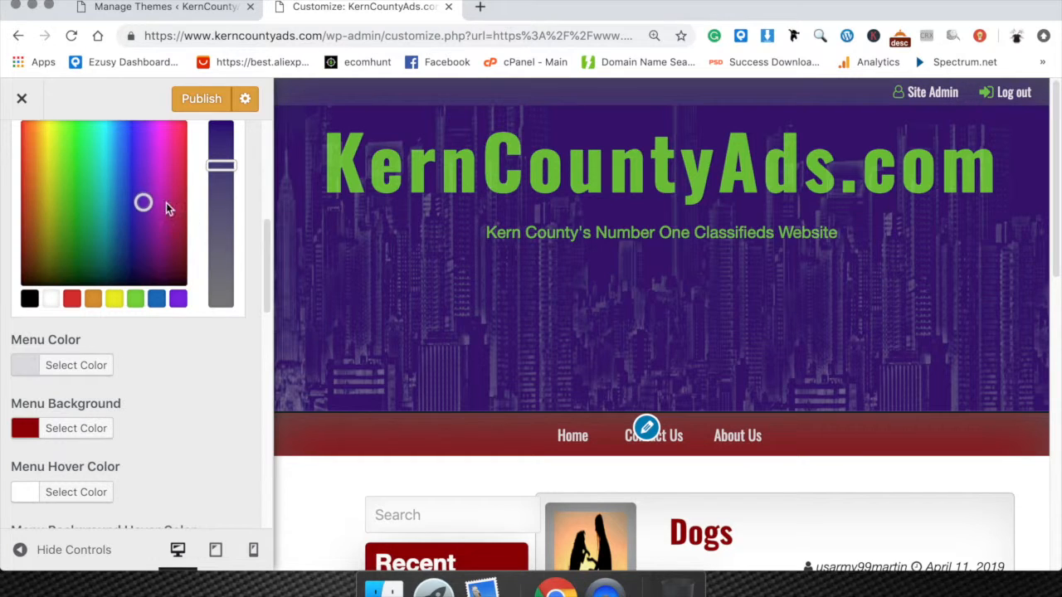
{"action": "left_click_drag", "start_coordinate": [73, 203], "coordinate": [59, 152]}
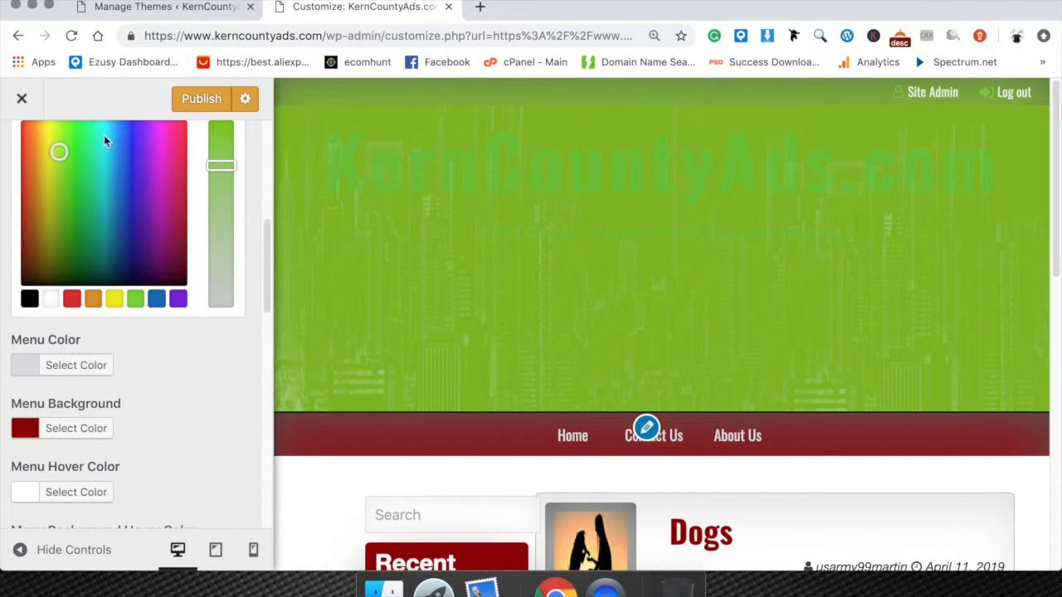
Step: Restore the default header background color and the default header color #ffffff
{"action": "scroll", "coordinate": [150, 274], "scroll_direction": "up", "scroll_amount": 5}
{"action": "left_click", "coordinate": [201, 276]}
{"action": "scroll", "coordinate": [80, 257], "scroll_direction": "up", "scroll_amount": 2}
{"action": "left_click", "coordinate": [83, 291]}
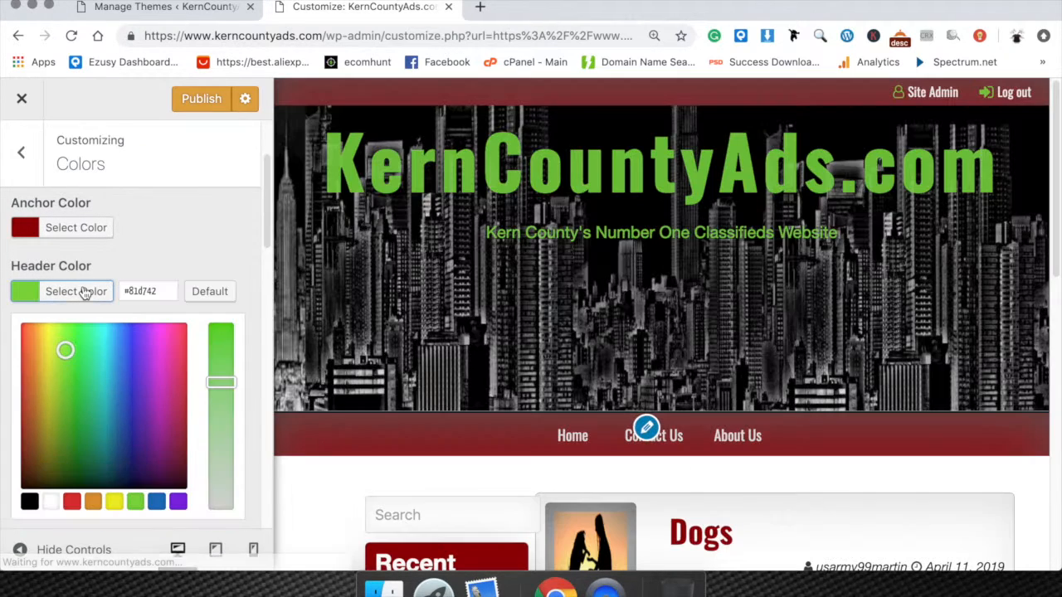
{"action": "left_click", "coordinate": [209, 291]}
{"action": "scroll", "coordinate": [116, 325], "scroll_direction": "down", "scroll_amount": 4}
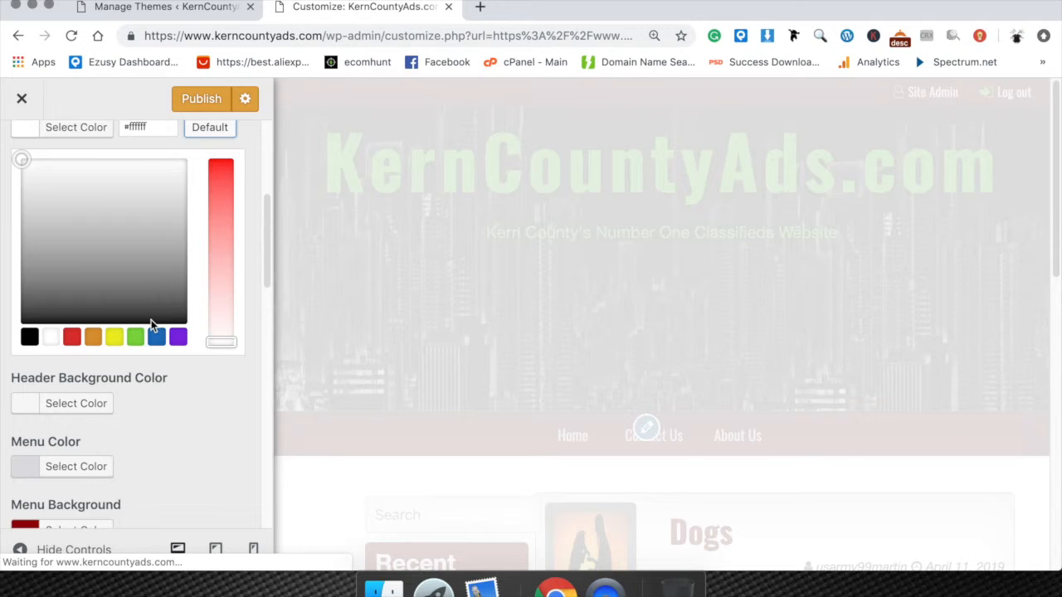
{"action": "scroll", "coordinate": [152, 324], "scroll_direction": "down", "scroll_amount": 5}
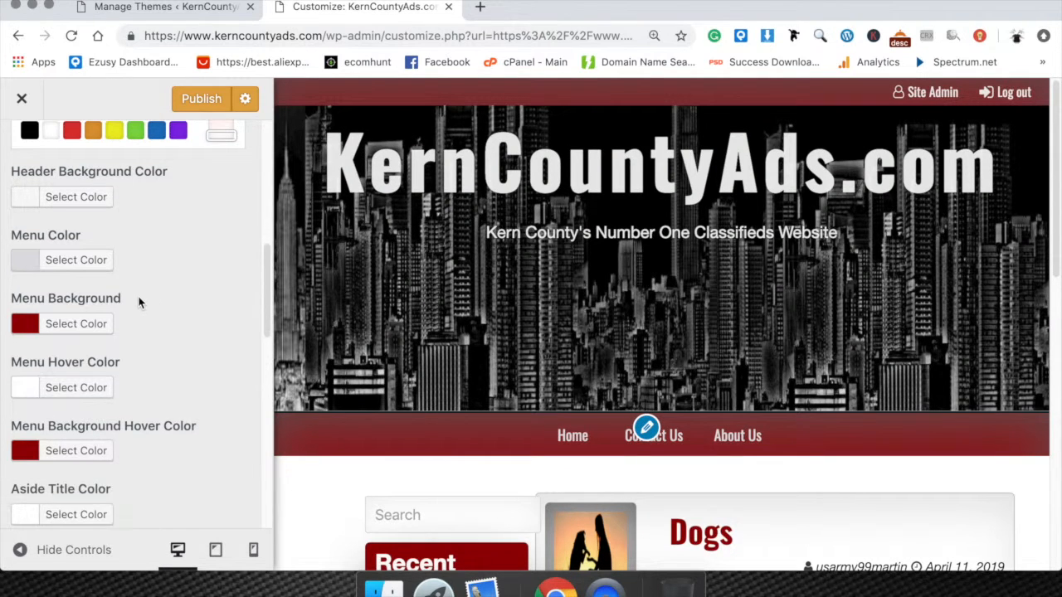
Step: Set the menu color to the preset yellow #eeee22 and check the navigation links in the preview
{"action": "scroll", "coordinate": [139, 302], "scroll_direction": "up", "scroll_amount": 1}
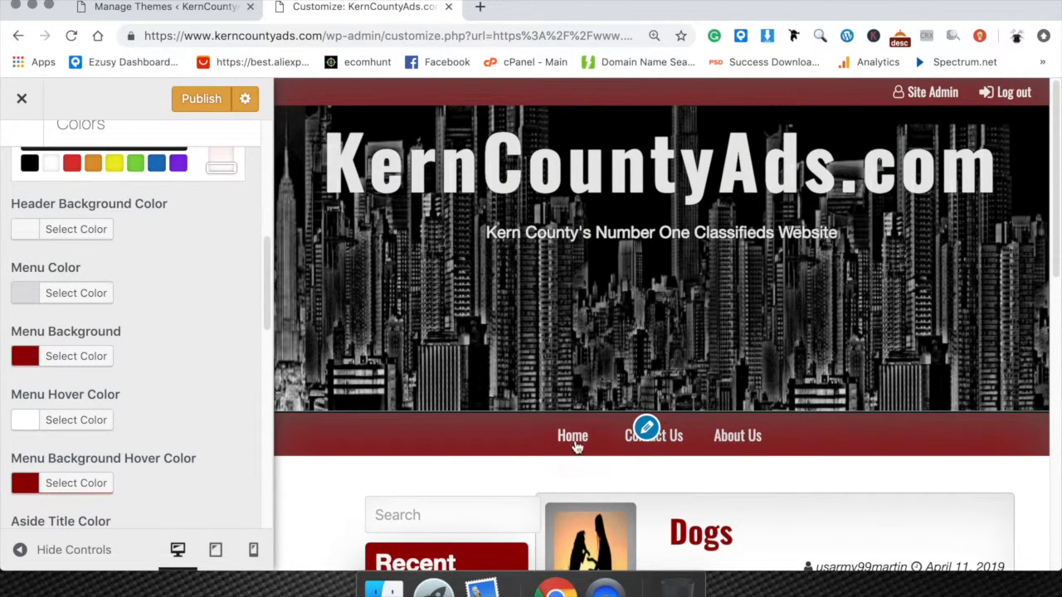
{"action": "left_click", "coordinate": [72, 296]}
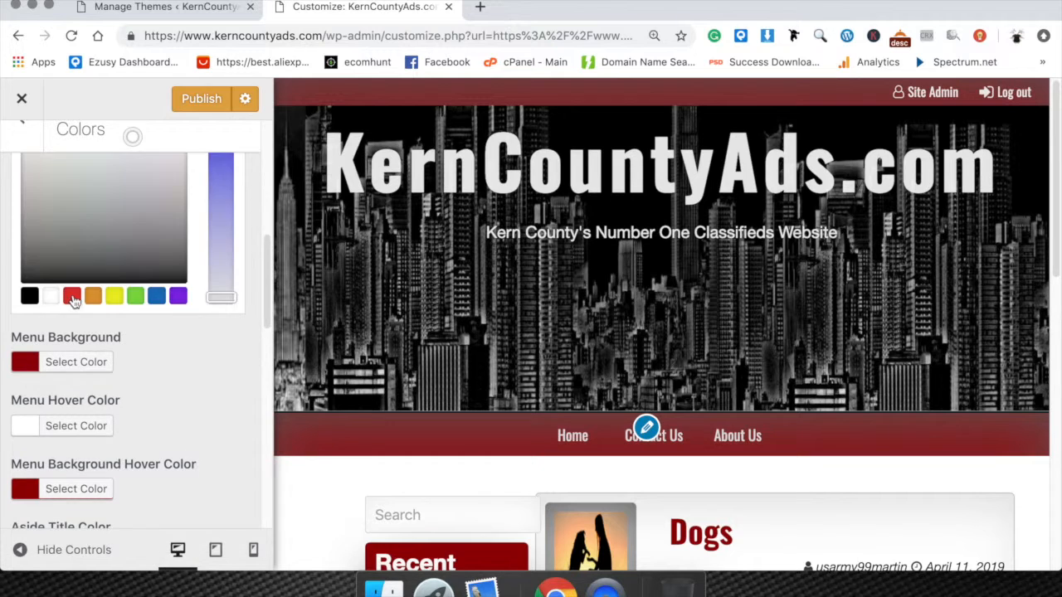
{"action": "left_click", "coordinate": [117, 296]}
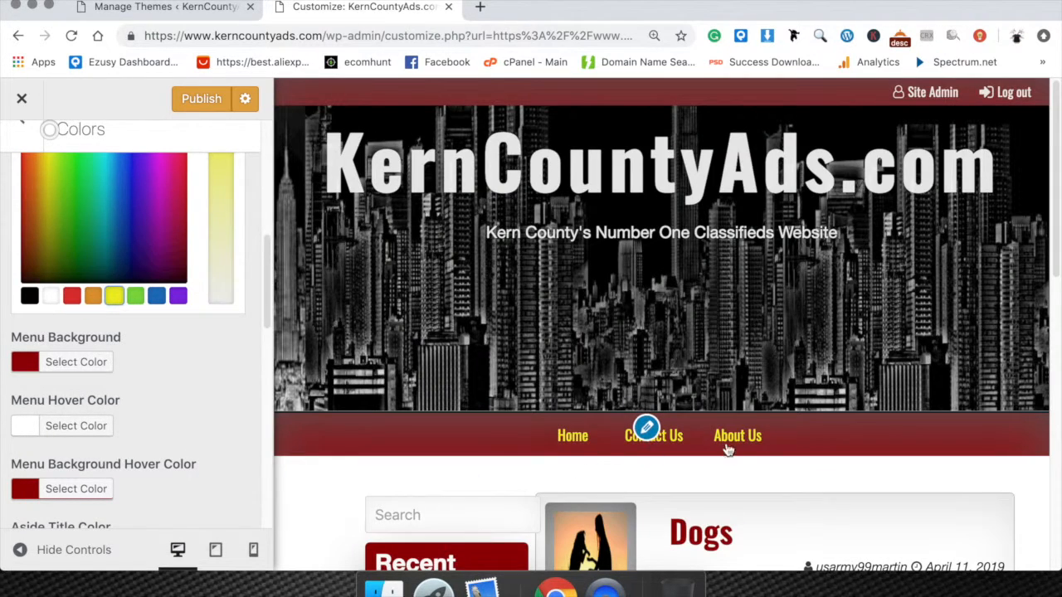
{"action": "scroll", "coordinate": [55, 265], "scroll_direction": "up", "scroll_amount": 1}
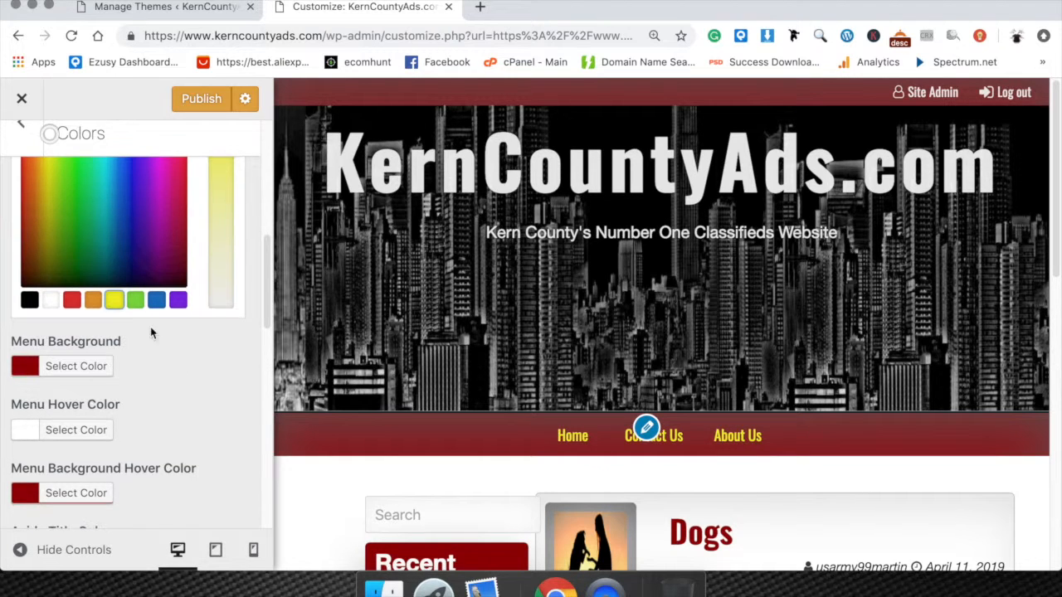
{"action": "scroll", "coordinate": [53, 267], "scroll_direction": "up", "scroll_amount": 3}
{"action": "scroll", "coordinate": [42, 307], "scroll_direction": "down", "scroll_amount": 2}
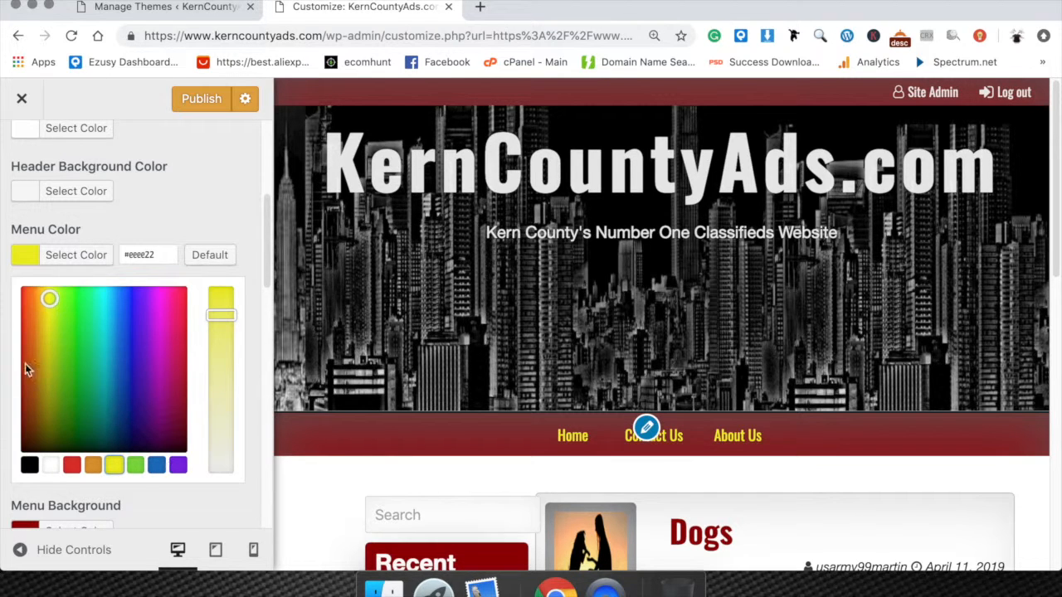
Step: Look through the remaining color options down to Buttons Background Color and view the preview's sidebar, posts and footer
{"action": "scroll", "coordinate": [87, 312], "scroll_direction": "down", "scroll_amount": 1}
{"action": "scroll", "coordinate": [85, 306], "scroll_direction": "down", "scroll_amount": 8}
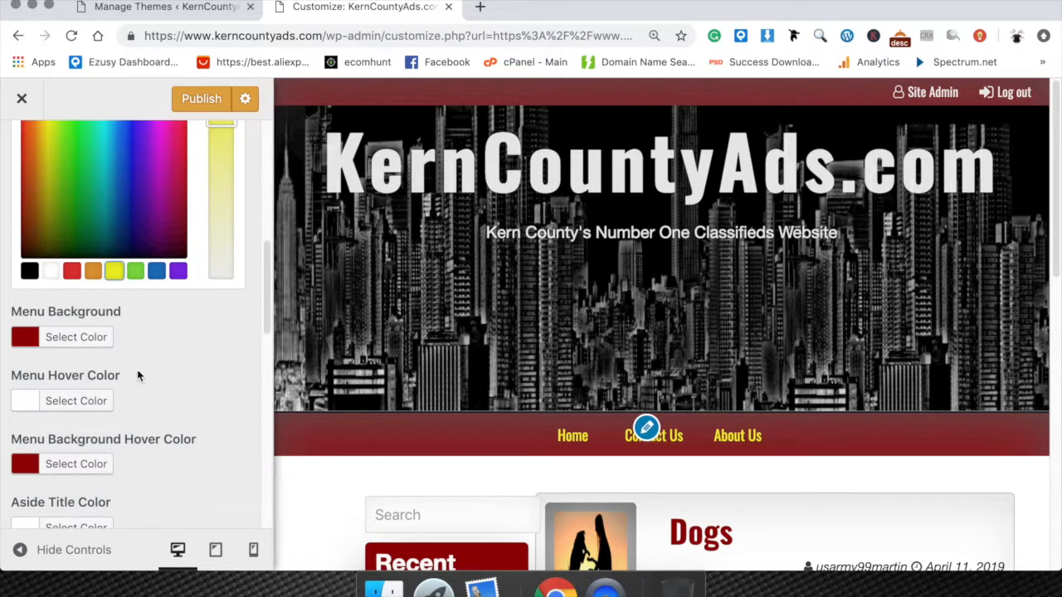
{"action": "scroll", "coordinate": [86, 365], "scroll_direction": "down", "scroll_amount": 4}
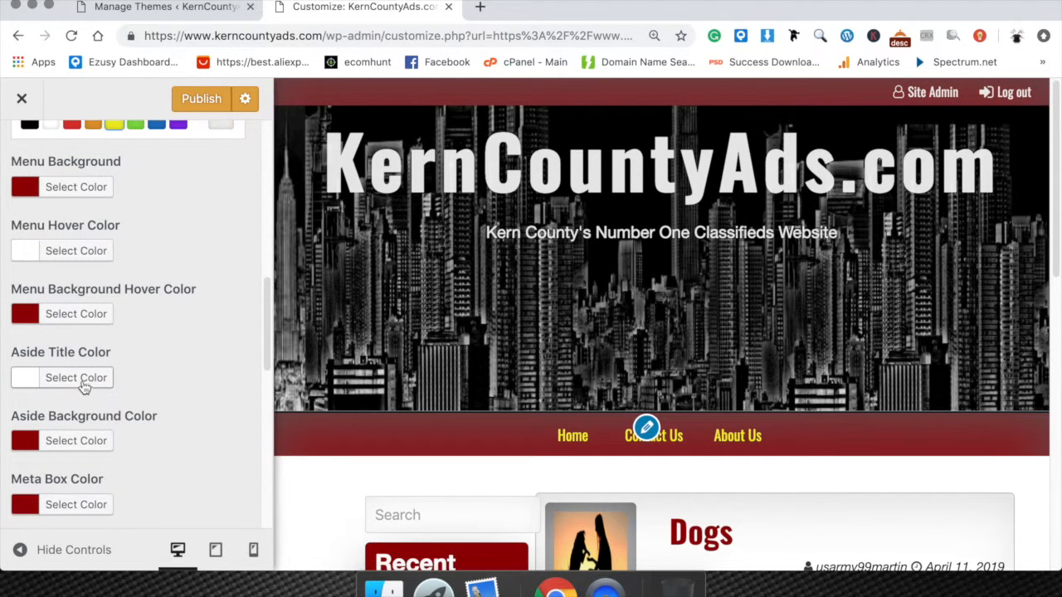
{"action": "scroll", "coordinate": [88, 359], "scroll_direction": "down", "scroll_amount": 15}
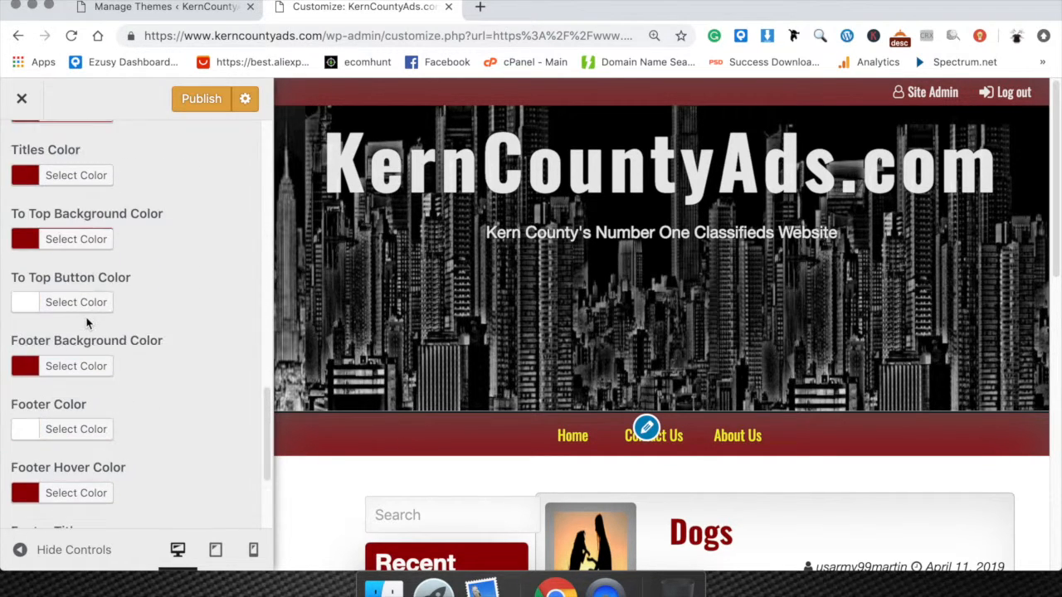
{"action": "scroll", "coordinate": [86, 317], "scroll_direction": "down", "scroll_amount": 4}
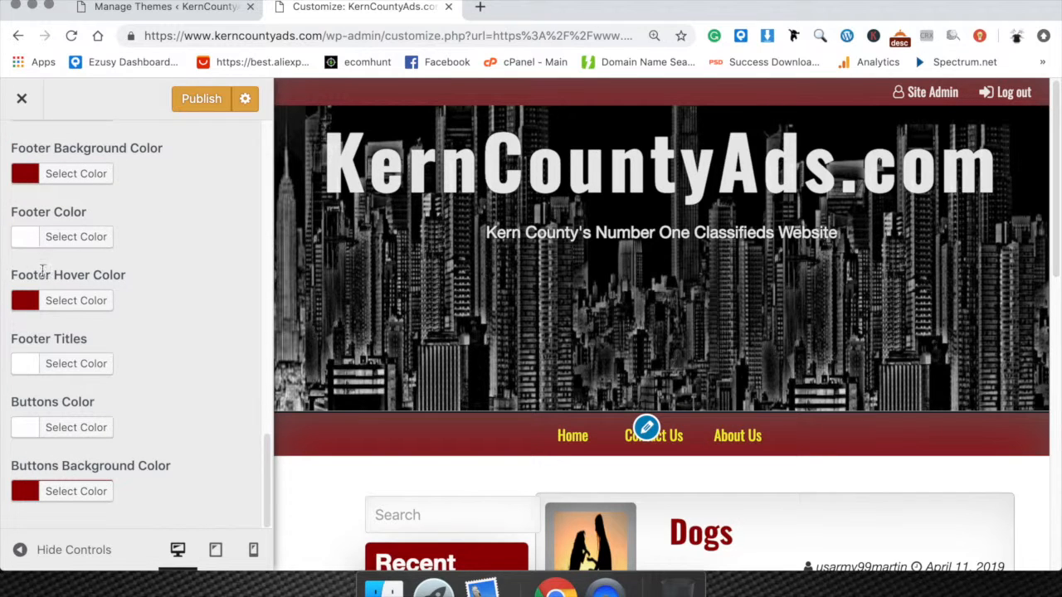
{"action": "scroll", "coordinate": [80, 292], "scroll_direction": "up", "scroll_amount": 10}
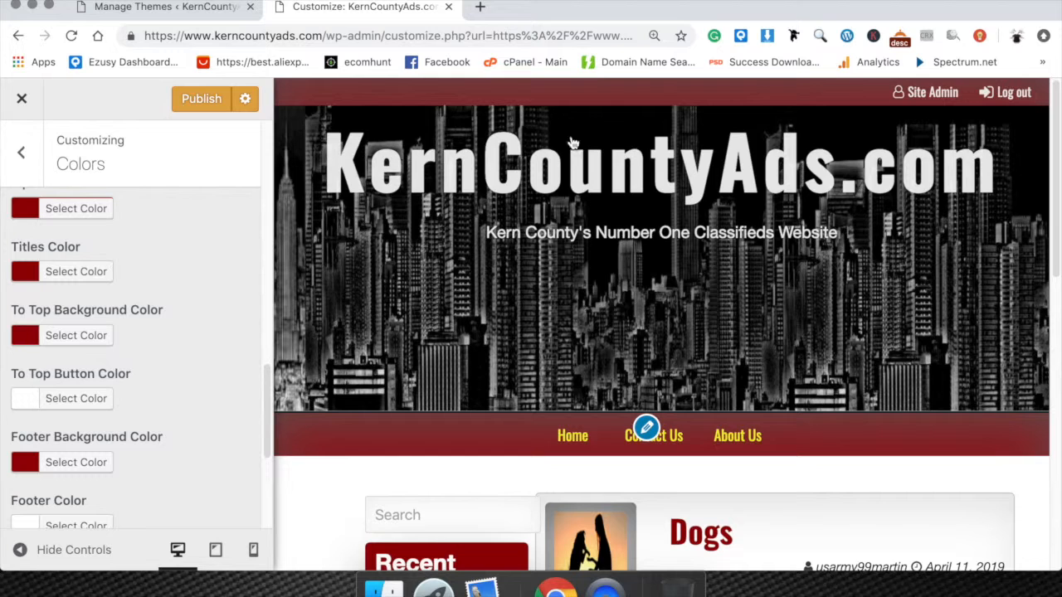
{"action": "scroll", "coordinate": [581, 341], "scroll_direction": "down", "scroll_amount": 8}
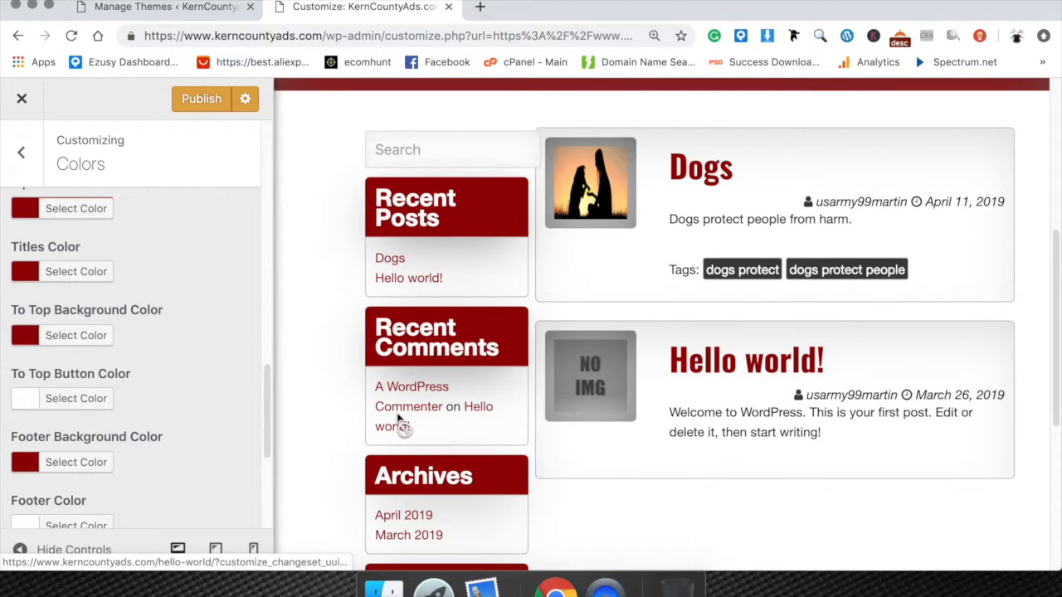
{"action": "scroll", "coordinate": [717, 367], "scroll_direction": "down", "scroll_amount": 8}
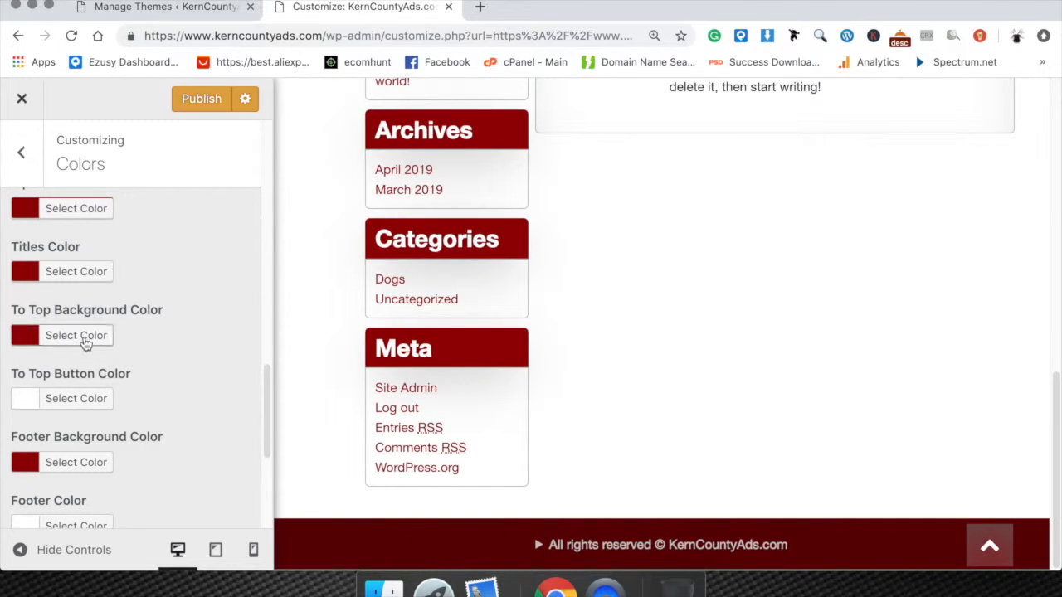
Step: Review the menu, aside, meta box, title, to-top and footer color options against the lower part of the preview
{"action": "scroll", "coordinate": [82, 336], "scroll_direction": "up", "scroll_amount": 5}
{"action": "scroll", "coordinate": [100, 264], "scroll_direction": "up", "scroll_amount": 2}
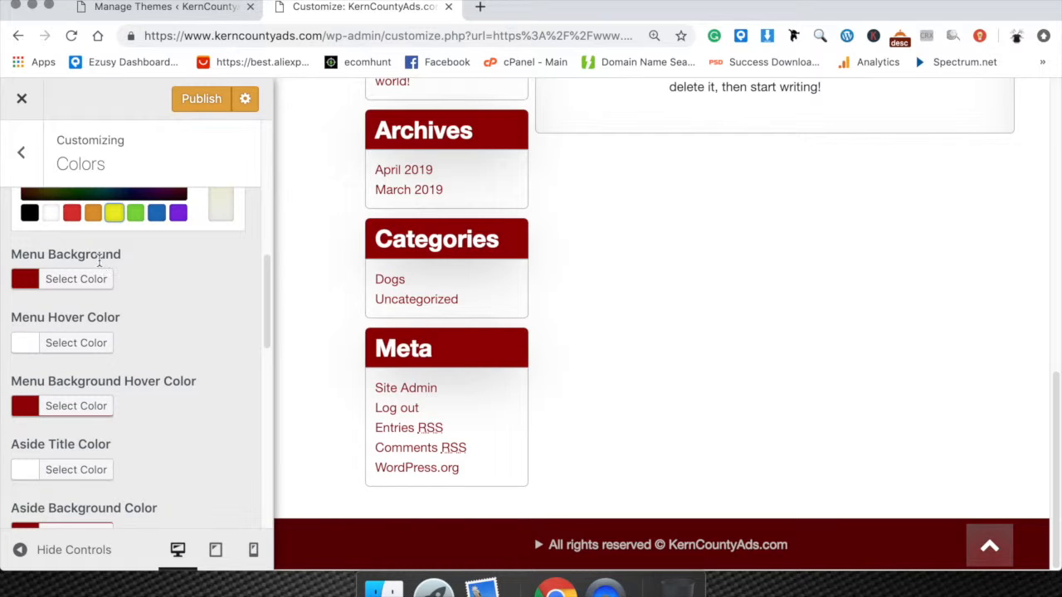
{"action": "scroll", "coordinate": [100, 382], "scroll_direction": "down", "scroll_amount": 4}
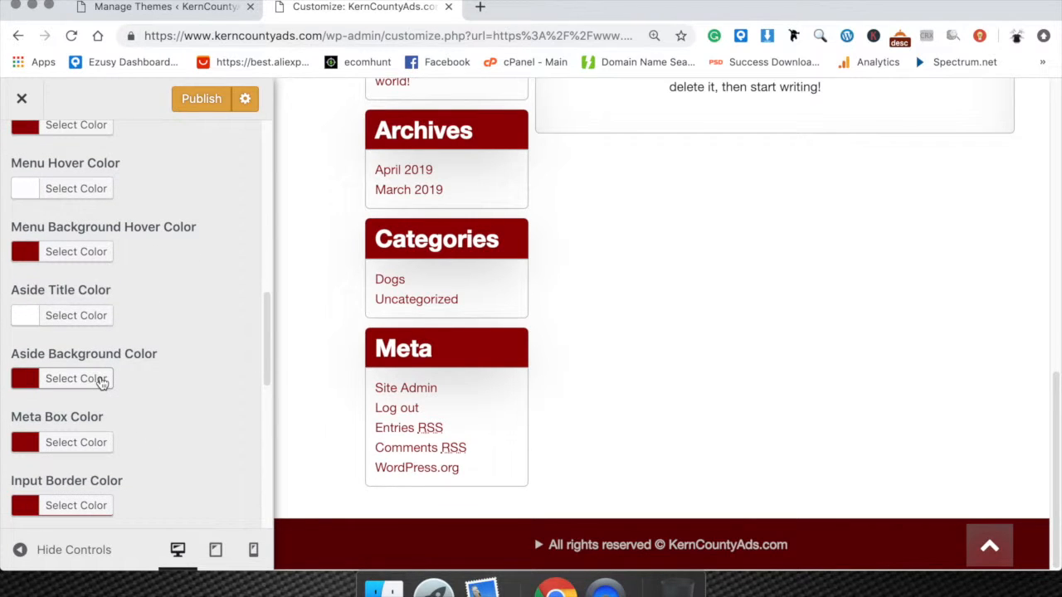
{"action": "scroll", "coordinate": [101, 379], "scroll_direction": "down", "scroll_amount": 6}
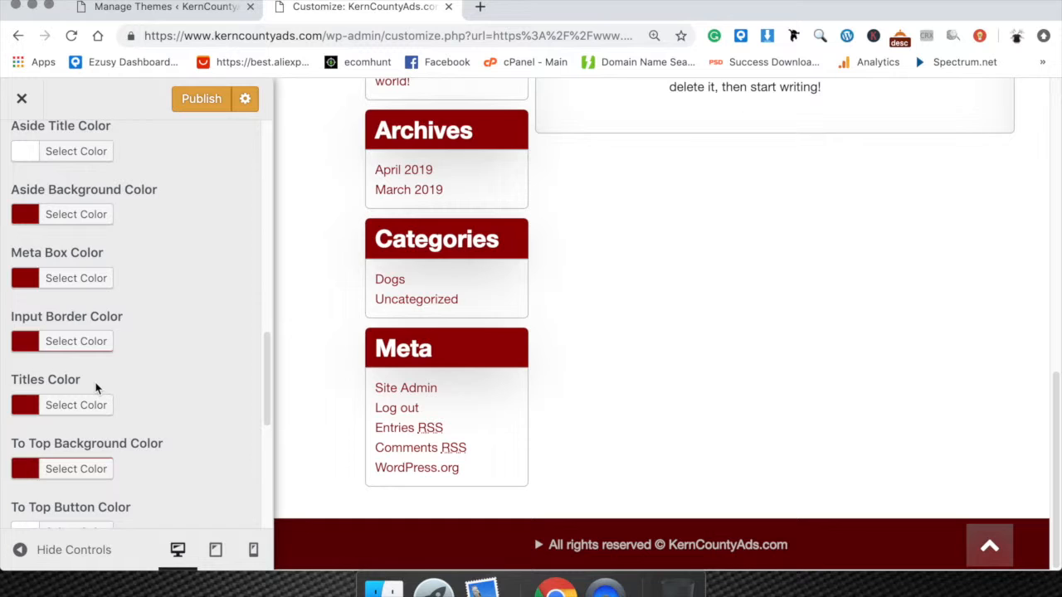
{"action": "scroll", "coordinate": [98, 386], "scroll_direction": "down", "scroll_amount": 5}
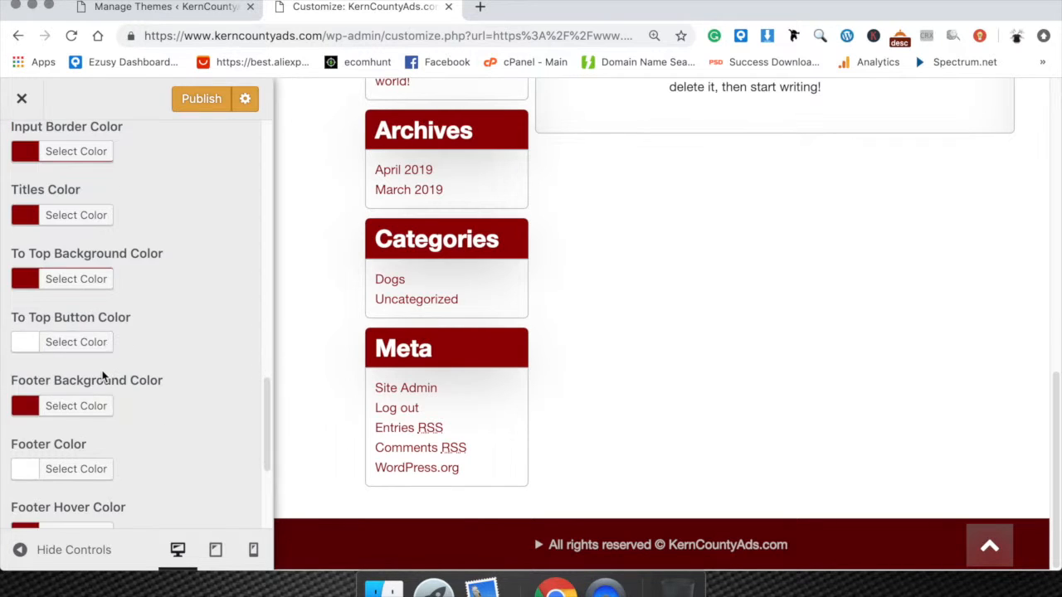
{"action": "scroll", "coordinate": [103, 377], "scroll_direction": "down", "scroll_amount": 4}
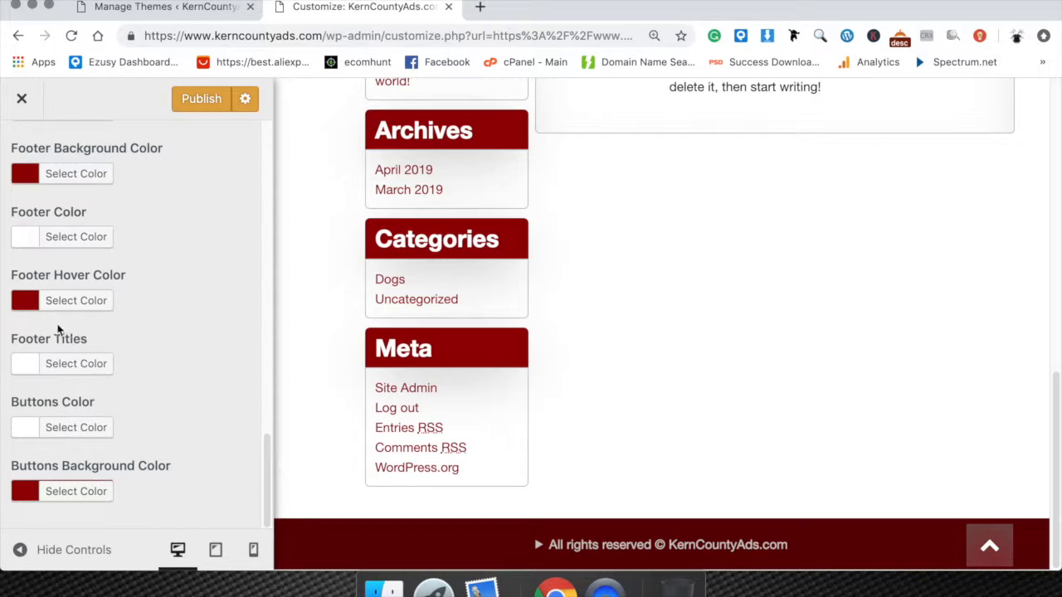
{"action": "left_click_drag", "start_coordinate": [11, 274], "coordinate": [64, 275]}
{"action": "left_click", "coordinate": [199, 268]}
{"action": "scroll", "coordinate": [182, 261], "scroll_direction": "up", "scroll_amount": 15}
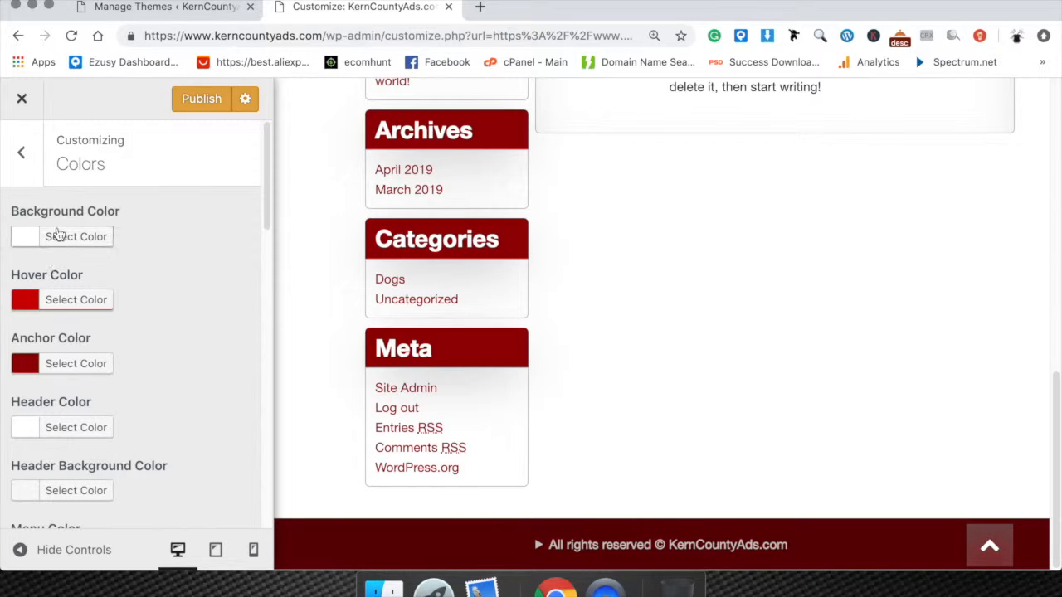
Step: Try green #2c8e37 as the footer color on the copyright text and restore the default #ffffff
{"action": "scroll", "coordinate": [100, 349], "scroll_direction": "down", "scroll_amount": 10}
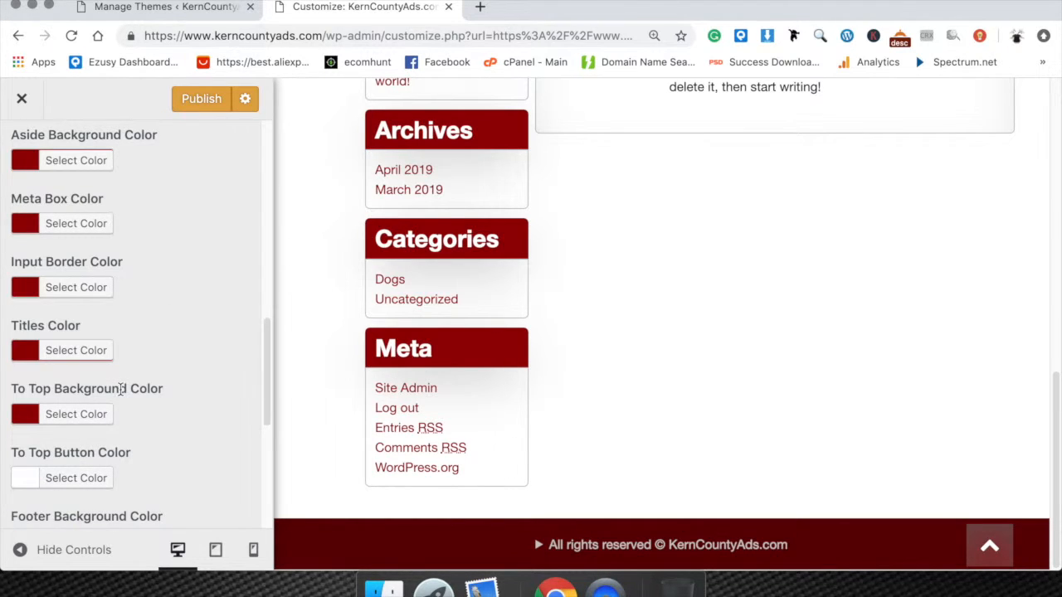
{"action": "scroll", "coordinate": [121, 390], "scroll_direction": "down", "scroll_amount": 5}
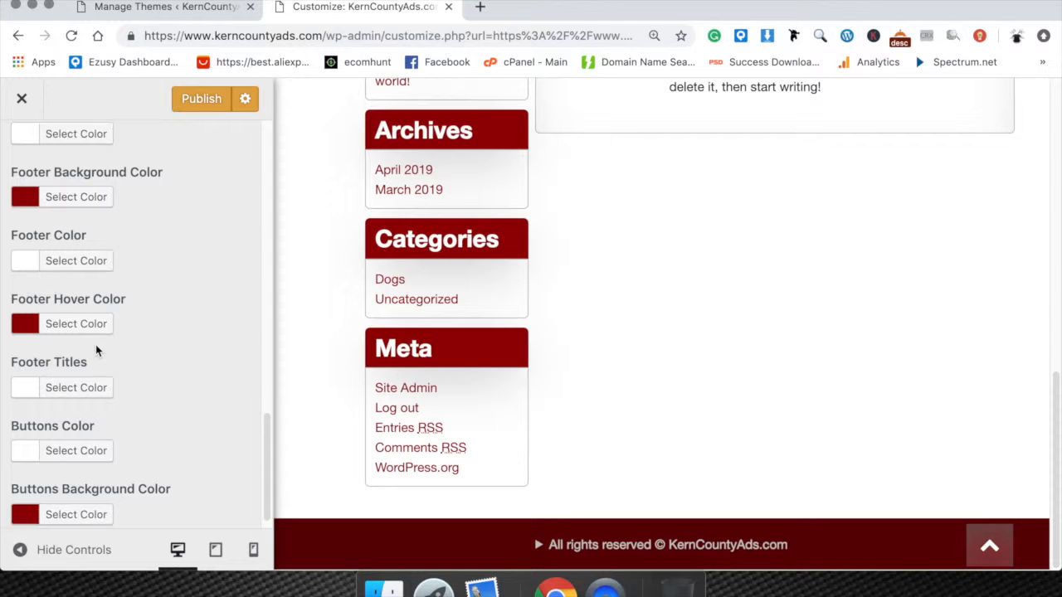
{"action": "left_click", "coordinate": [76, 238]}
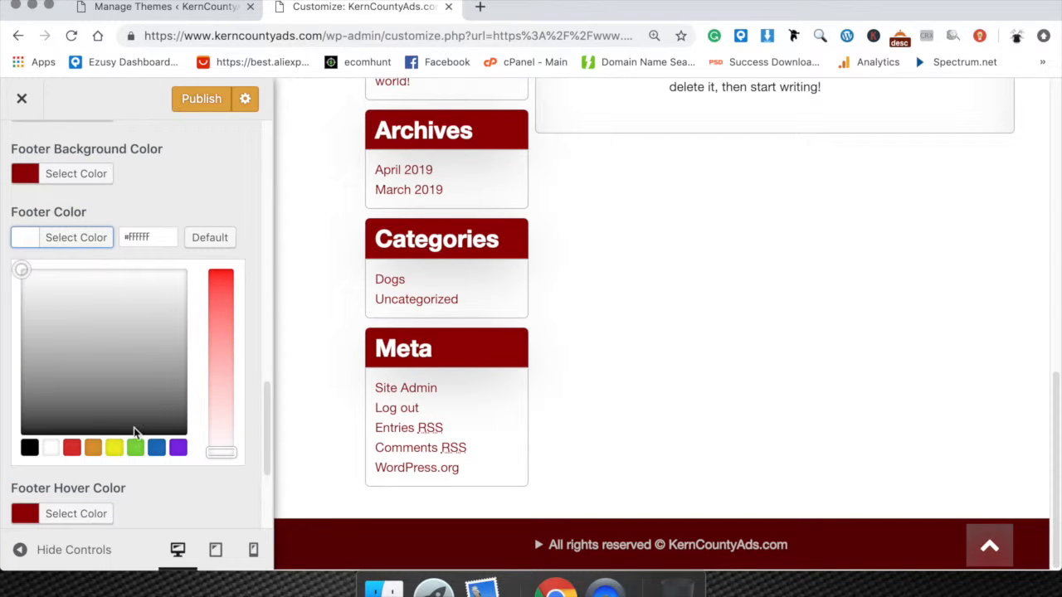
{"action": "left_click", "coordinate": [136, 448]}
{"action": "left_click", "coordinate": [79, 347]}
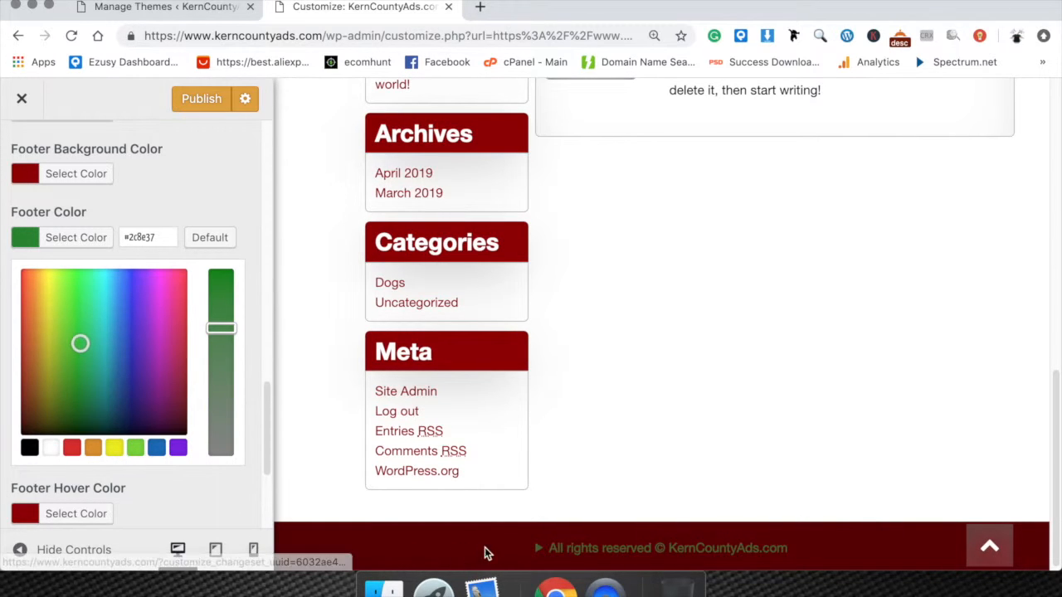
{"action": "left_click", "coordinate": [208, 239]}
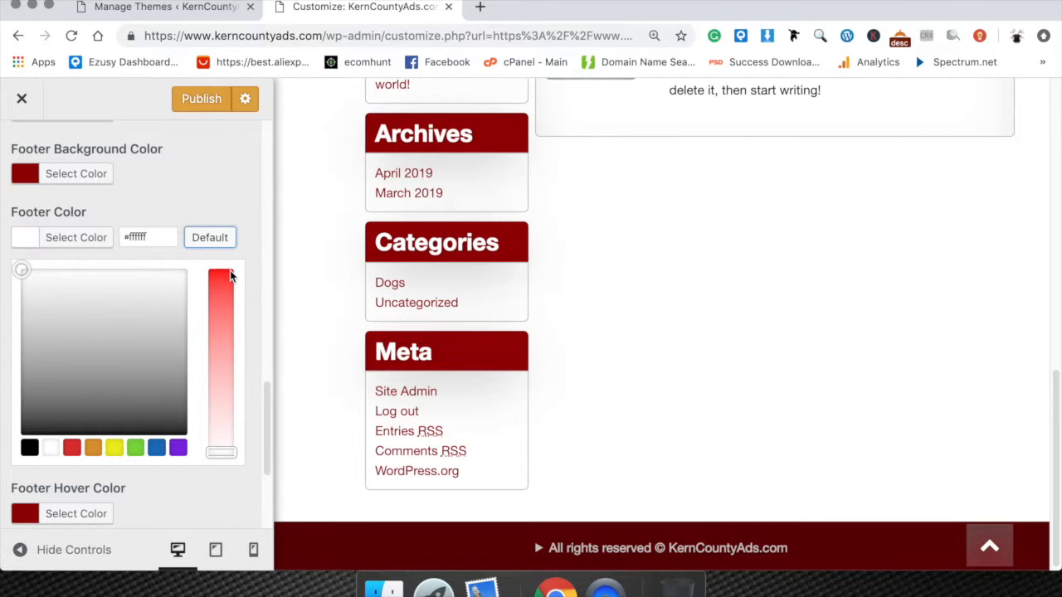
Step: Open the Footer Hover Color picker and inspect its setting
{"action": "scroll", "coordinate": [188, 322], "scroll_direction": "down", "scroll_amount": 5}
{"action": "left_click", "coordinate": [77, 303]}
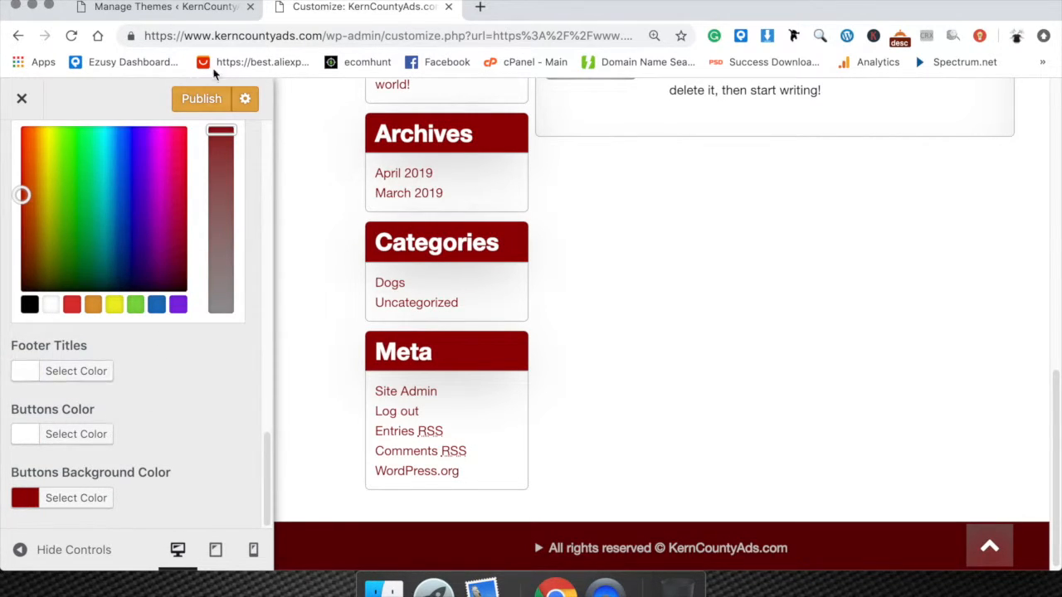
{"action": "scroll", "coordinate": [91, 293], "scroll_direction": "up", "scroll_amount": 5}
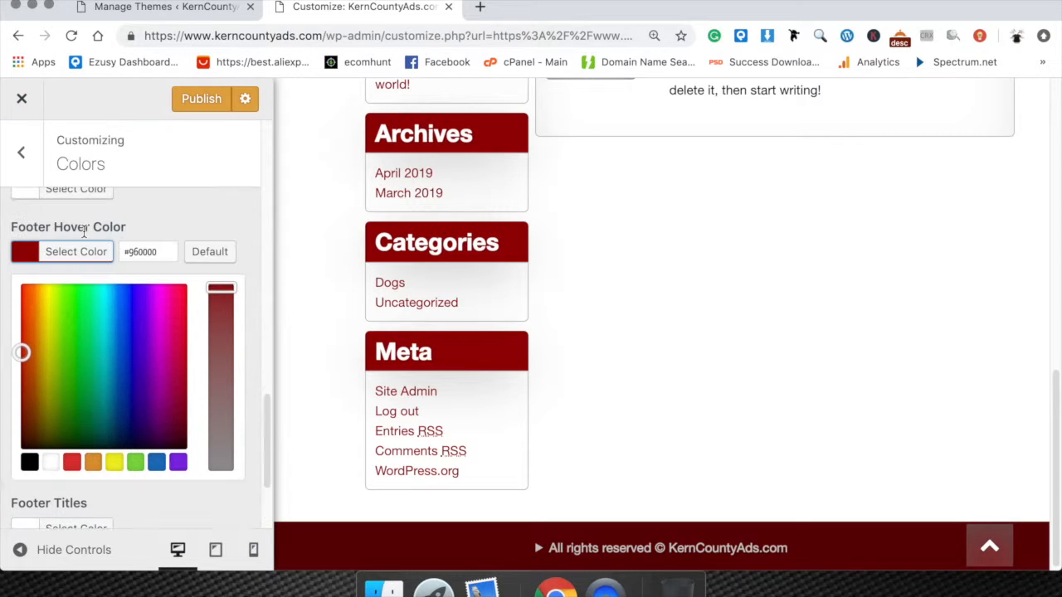
{"action": "left_click", "coordinate": [210, 383]}
{"action": "scroll", "coordinate": [207, 377], "scroll_direction": "down", "scroll_amount": 5}
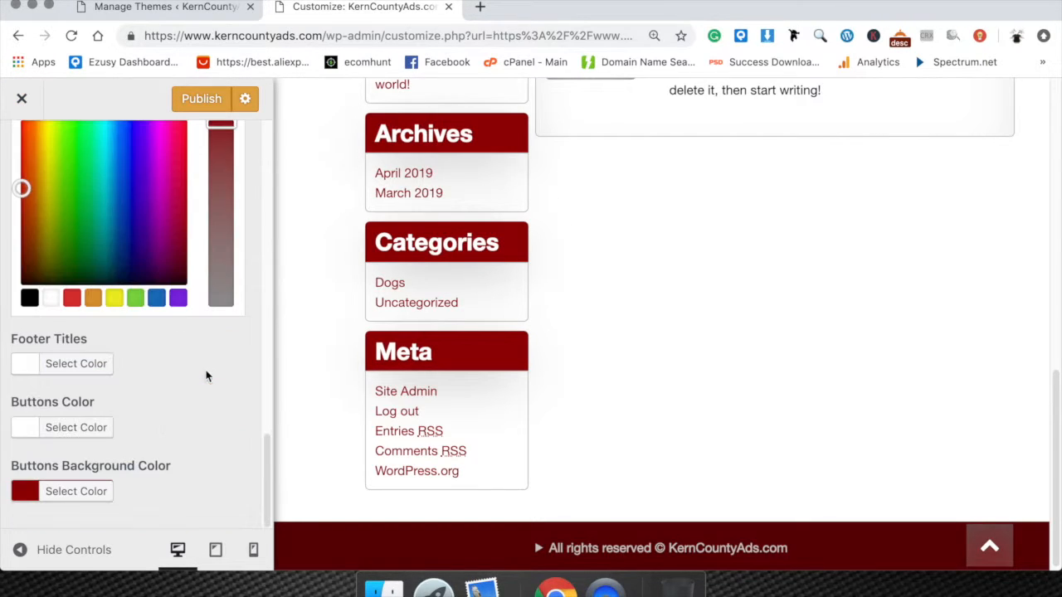
Step: Try yellow #eeee22, green #0f7a0d and olive #8d9e0f as the footer titles color
{"action": "left_click", "coordinate": [84, 367]}
{"action": "left_click", "coordinate": [113, 370]}
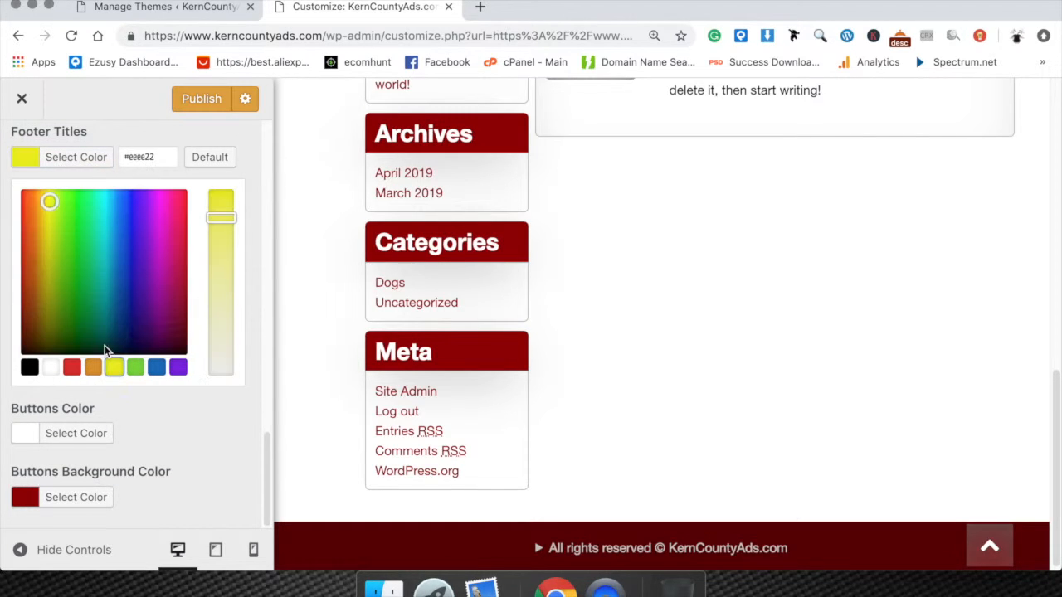
{"action": "left_click", "coordinate": [77, 275]}
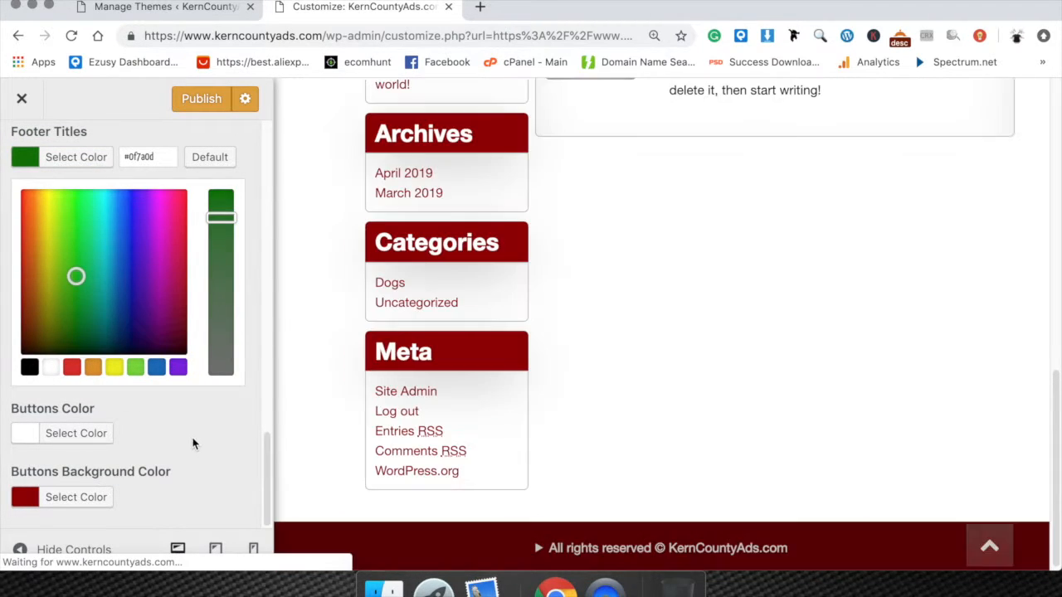
{"action": "left_click_drag", "start_coordinate": [76, 276], "coordinate": [54, 253]}
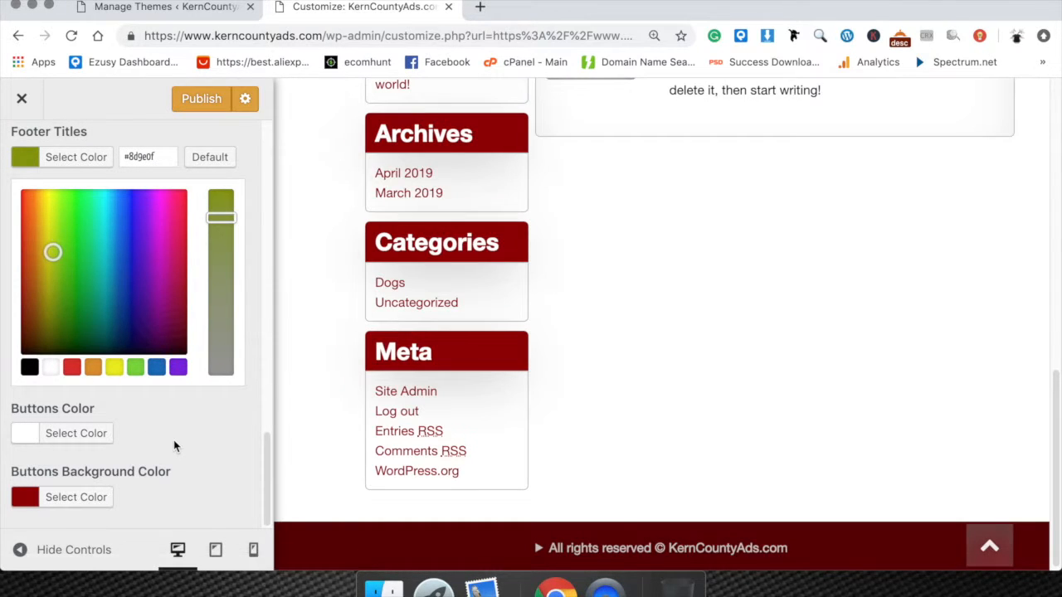
Step: Reload the home page in the preview to check its footer, and restore the default footer titles color #ffffff
{"action": "scroll", "coordinate": [669, 502], "scroll_direction": "up", "scroll_amount": 5}
{"action": "scroll", "coordinate": [666, 494], "scroll_direction": "up", "scroll_amount": 4}
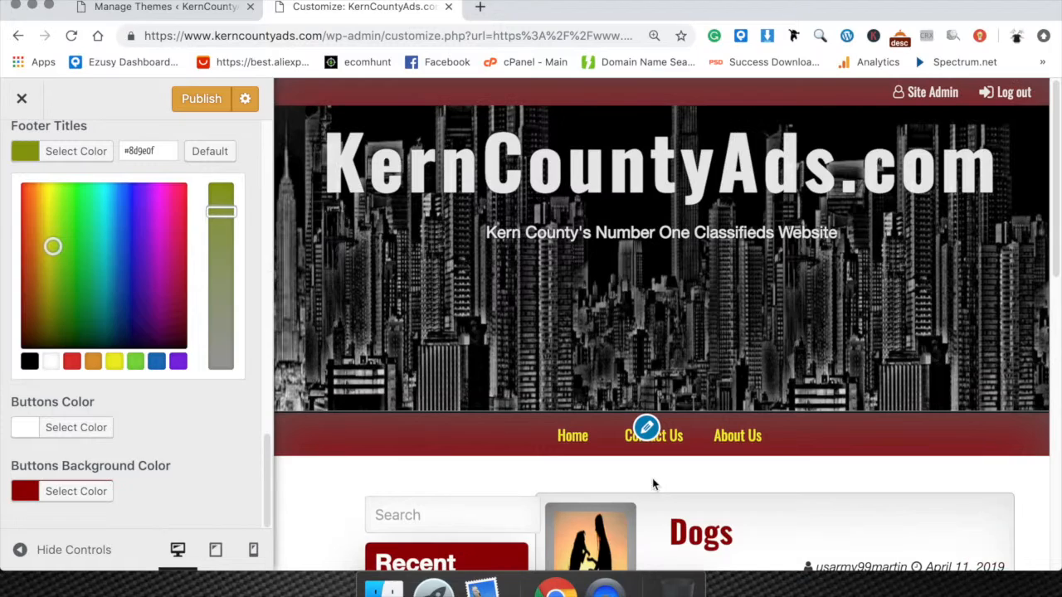
{"action": "left_click", "coordinate": [570, 442]}
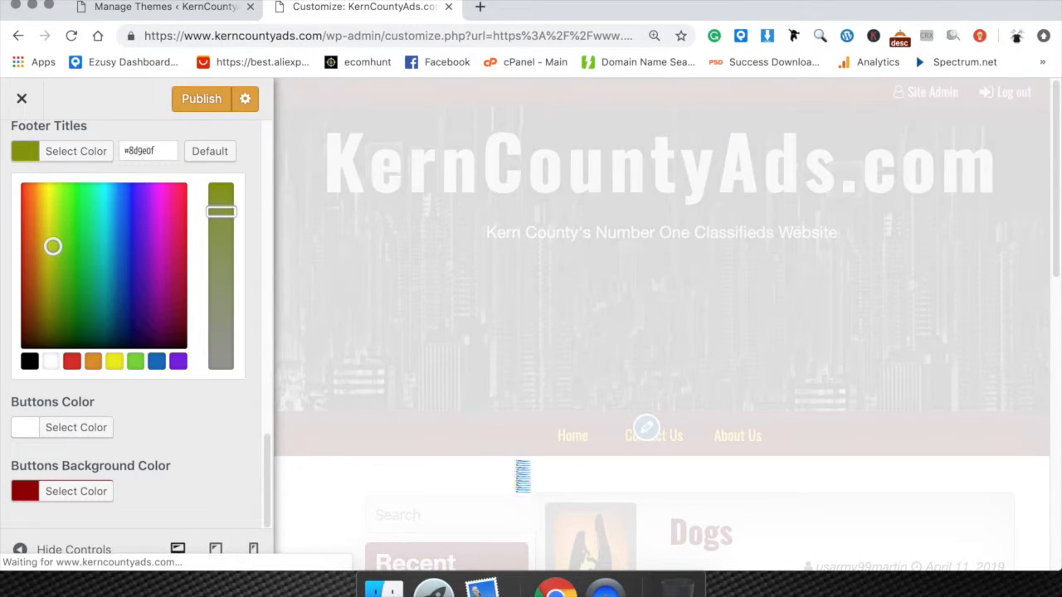
{"action": "scroll", "coordinate": [516, 471], "scroll_direction": "down", "scroll_amount": 10}
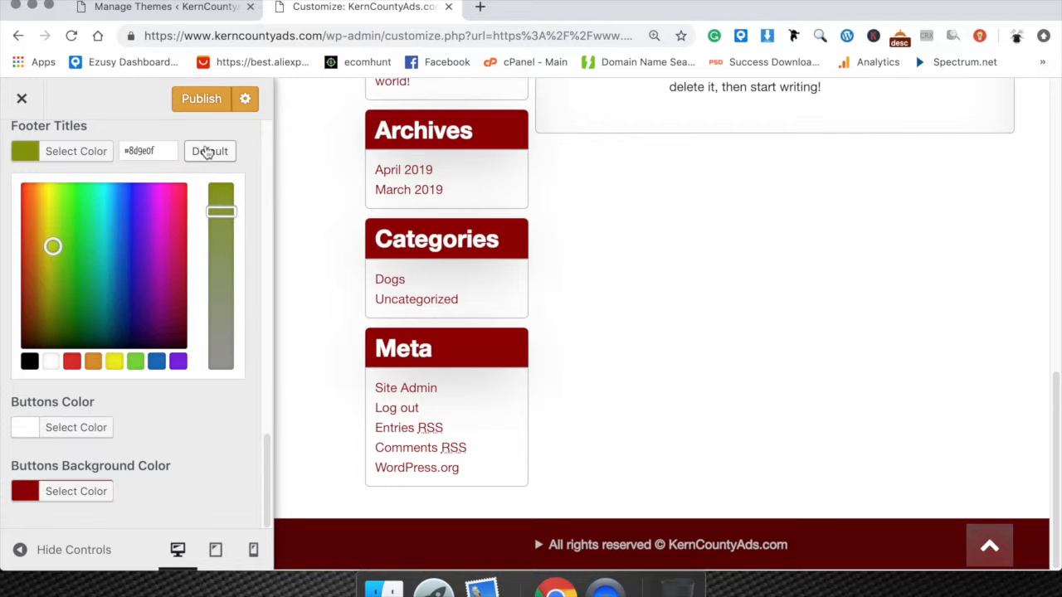
{"action": "left_click", "coordinate": [206, 152]}
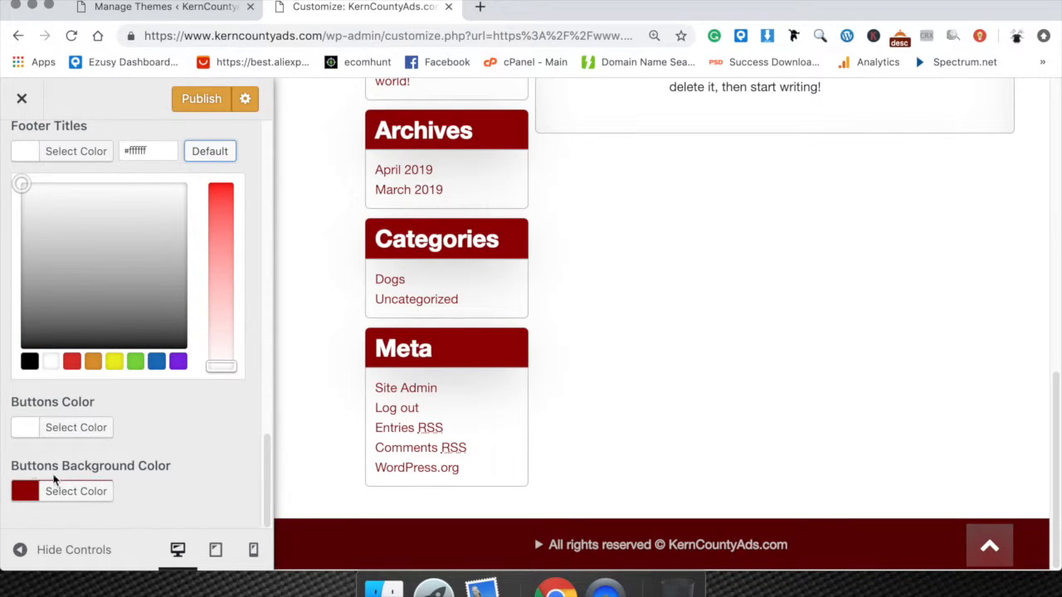
{"action": "scroll", "coordinate": [170, 380], "scroll_direction": "up", "scroll_amount": 5}
{"action": "scroll", "coordinate": [171, 390], "scroll_direction": "down", "scroll_amount": 5}
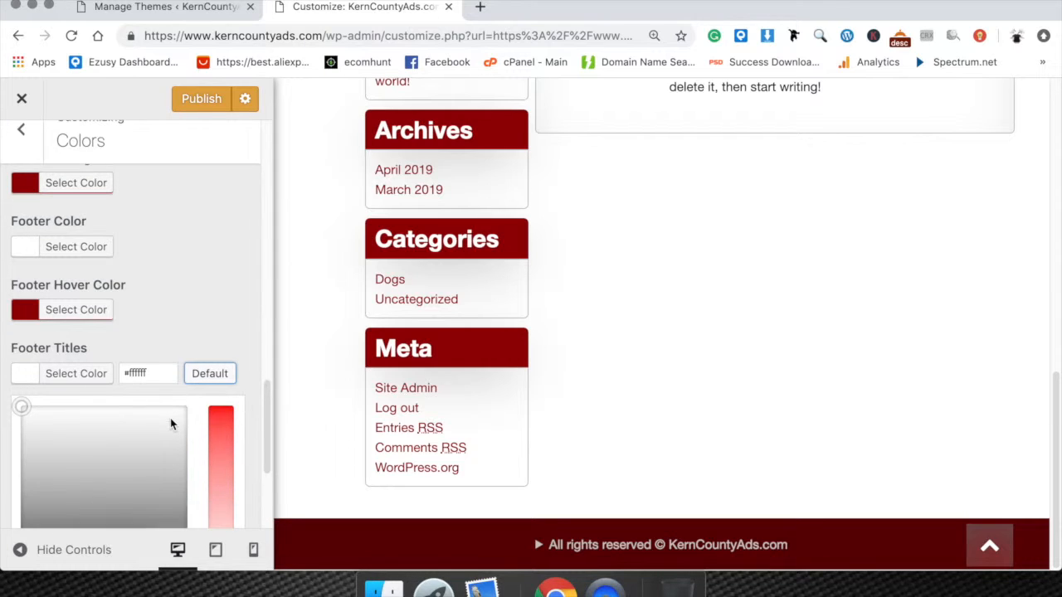
{"action": "scroll", "coordinate": [95, 407], "scroll_direction": "up", "scroll_amount": 20}
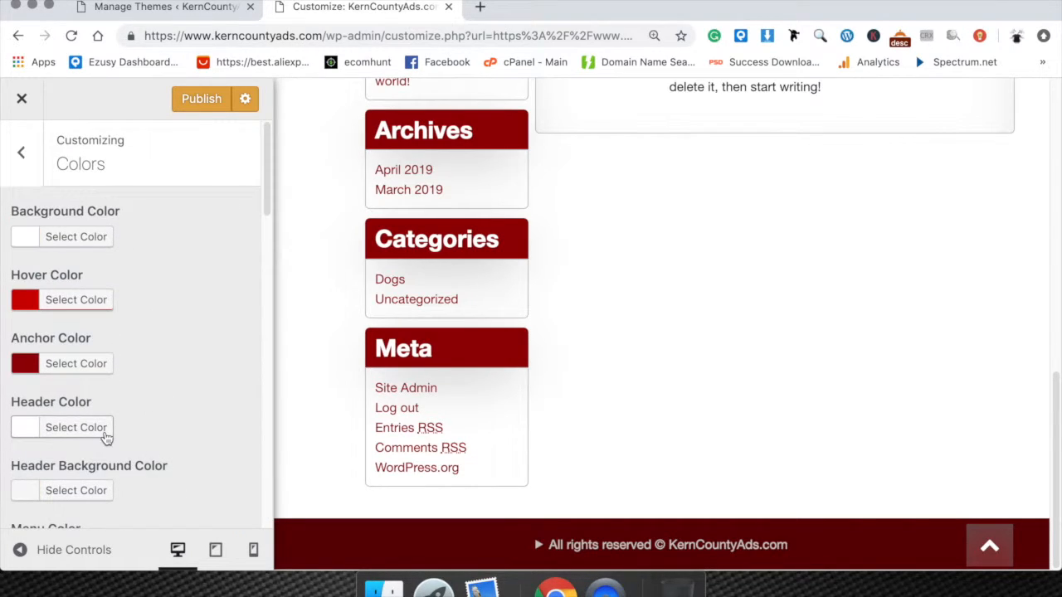
Step: Open the Header Image settings and examine the current and suggested headers alongside the site's header in the preview
{"action": "left_click", "coordinate": [10, 166]}
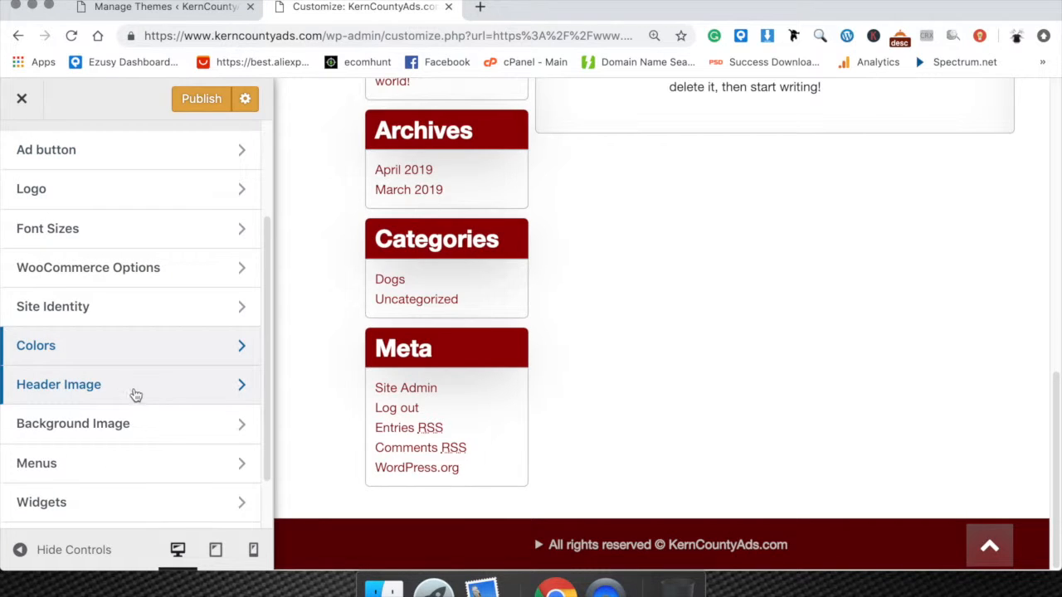
{"action": "scroll", "coordinate": [135, 395], "scroll_direction": "down", "scroll_amount": 2}
{"action": "left_click", "coordinate": [150, 330]}
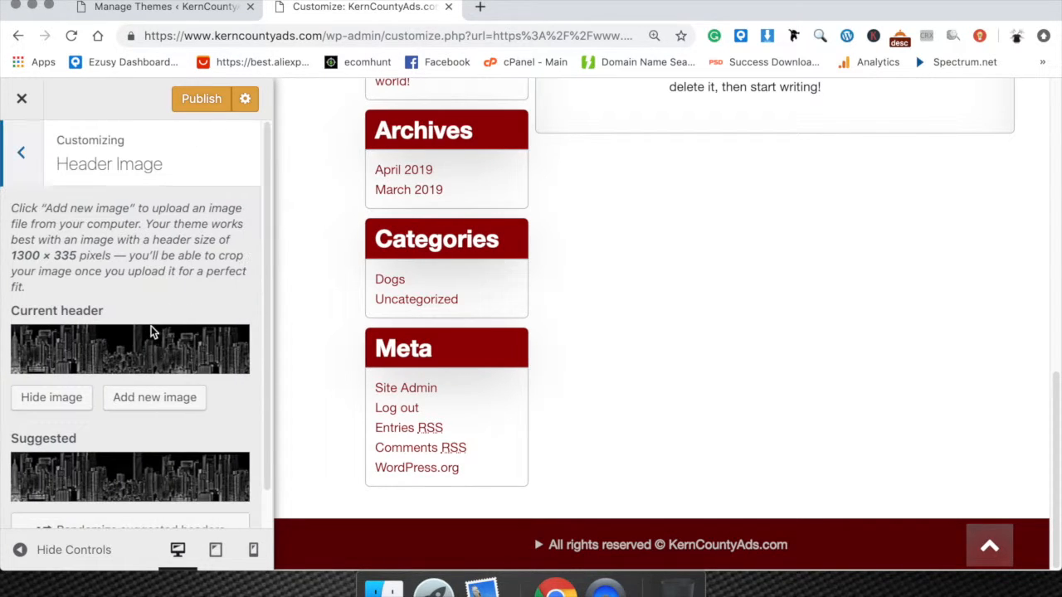
{"action": "scroll", "coordinate": [674, 335], "scroll_direction": "up", "scroll_amount": 15}
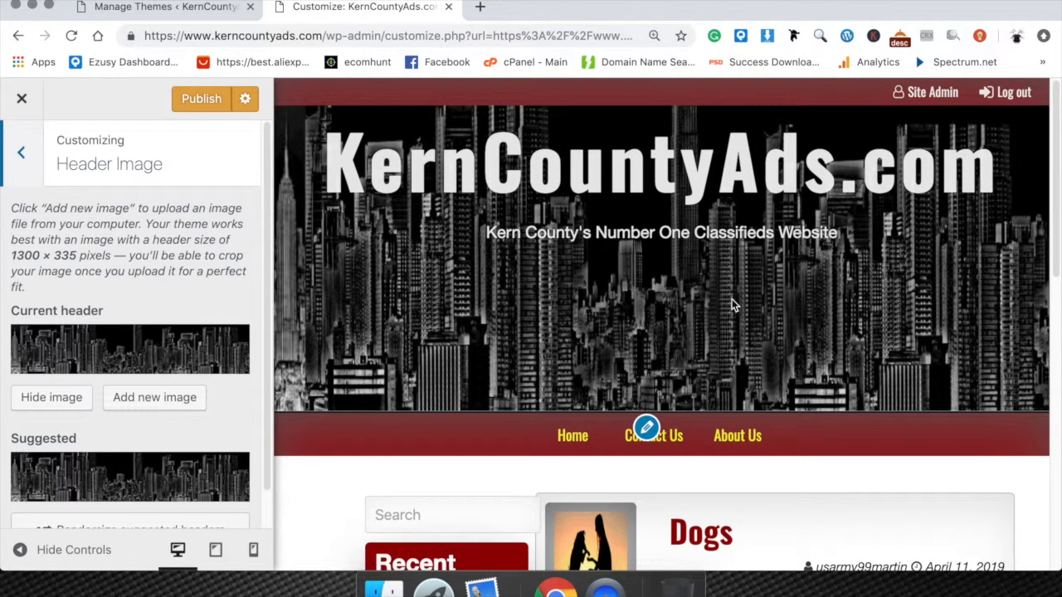
{"action": "scroll", "coordinate": [164, 430], "scroll_direction": "down", "scroll_amount": 1}
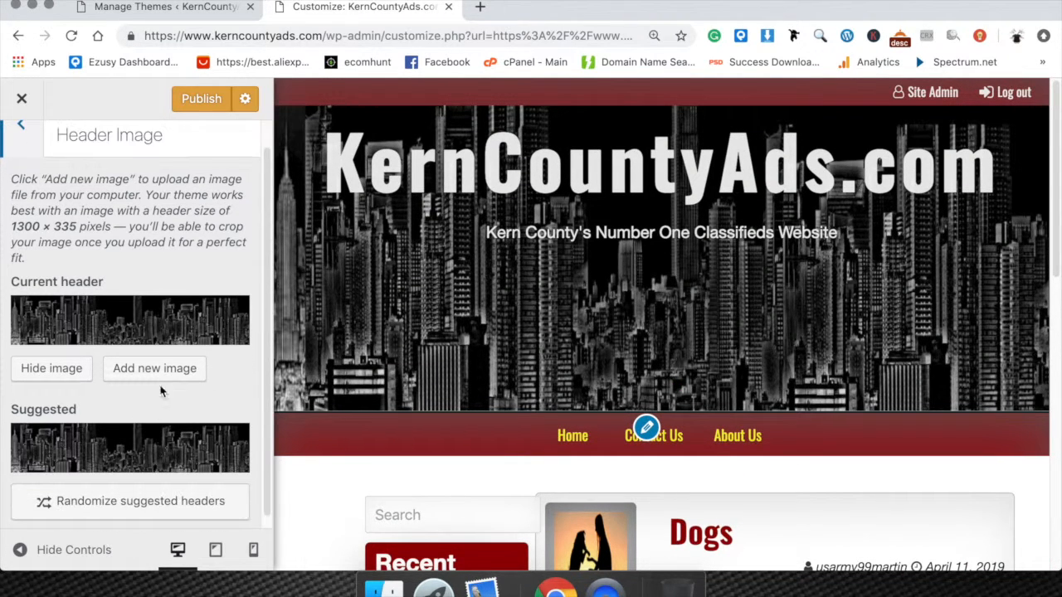
{"action": "scroll", "coordinate": [138, 430], "scroll_direction": "down", "scroll_amount": 1}
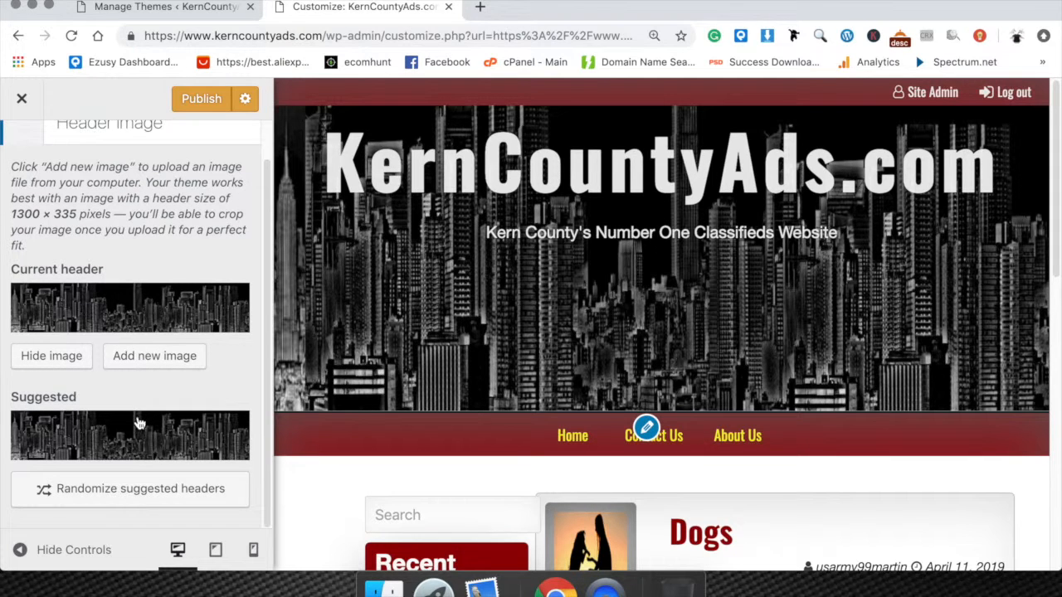
{"action": "scroll", "coordinate": [35, 148], "scroll_direction": "up", "scroll_amount": 1}
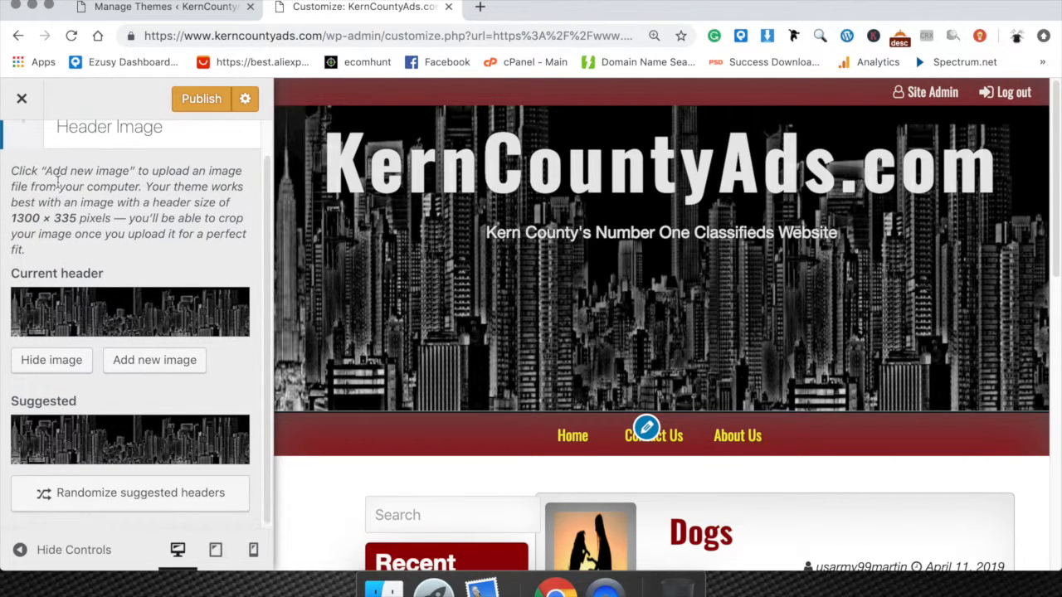
{"action": "left_click", "coordinate": [18, 132]}
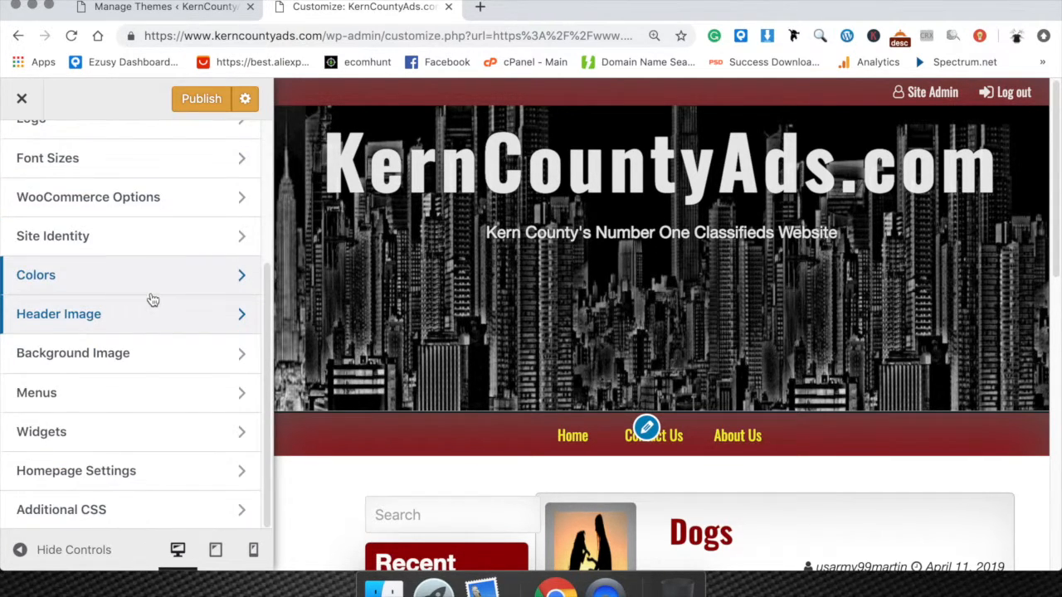
Step: Try site-shadows.jpg from the media library as the site's background image
{"action": "left_click", "coordinate": [121, 355]}
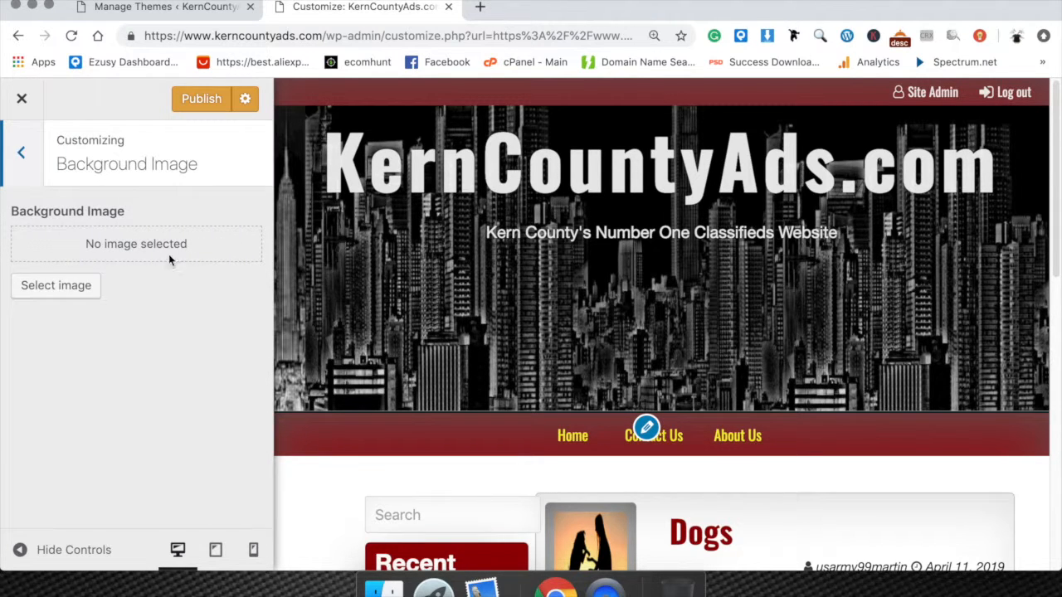
{"action": "scroll", "coordinate": [631, 374], "scroll_direction": "down", "scroll_amount": 10}
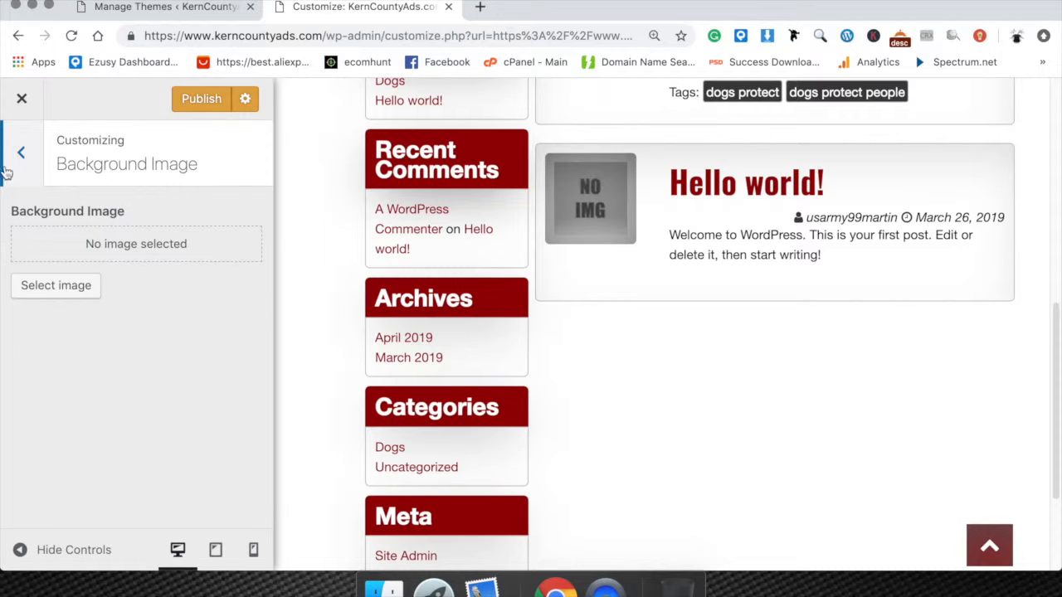
{"action": "left_click", "coordinate": [55, 295]}
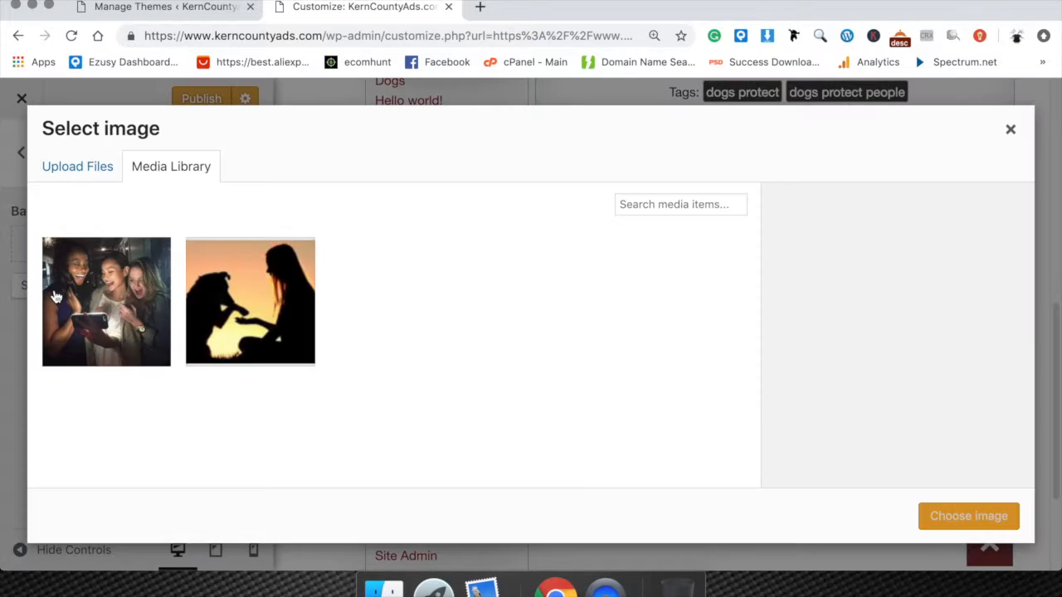
{"action": "left_click", "coordinate": [218, 306]}
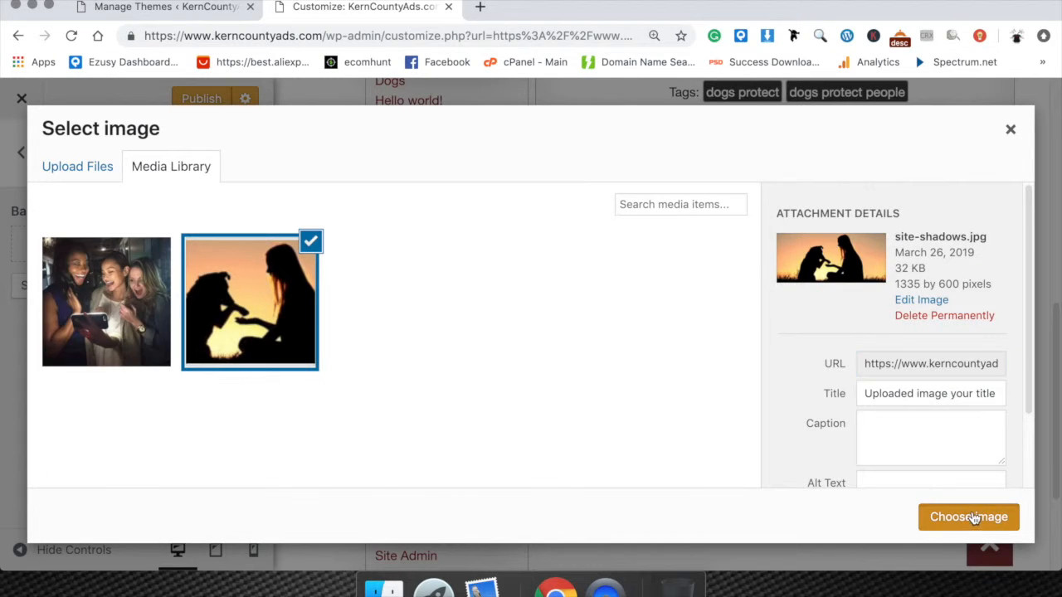
{"action": "left_click", "coordinate": [972, 516]}
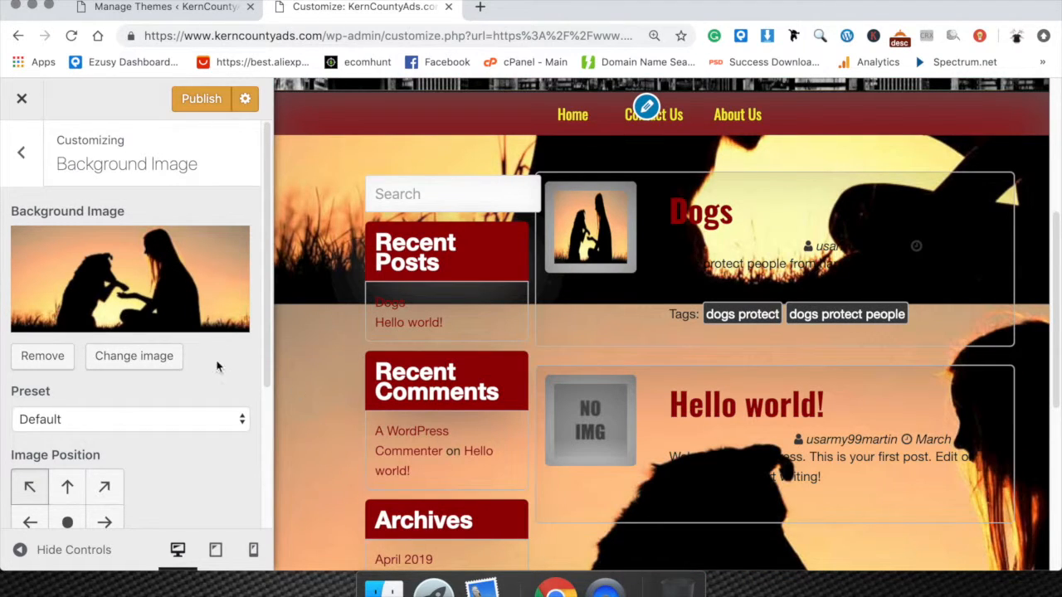
Step: Try the media library photo of three women with a phone as the background image, and remove it after checking the preview
{"action": "left_click", "coordinate": [119, 364]}
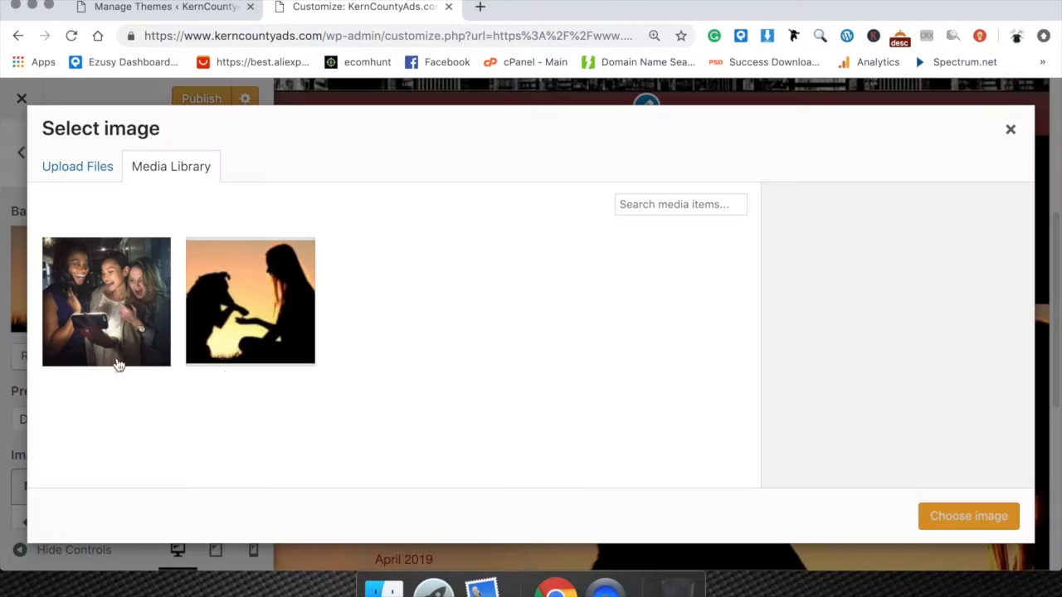
{"action": "left_click", "coordinate": [144, 317]}
{"action": "left_click", "coordinate": [962, 516]}
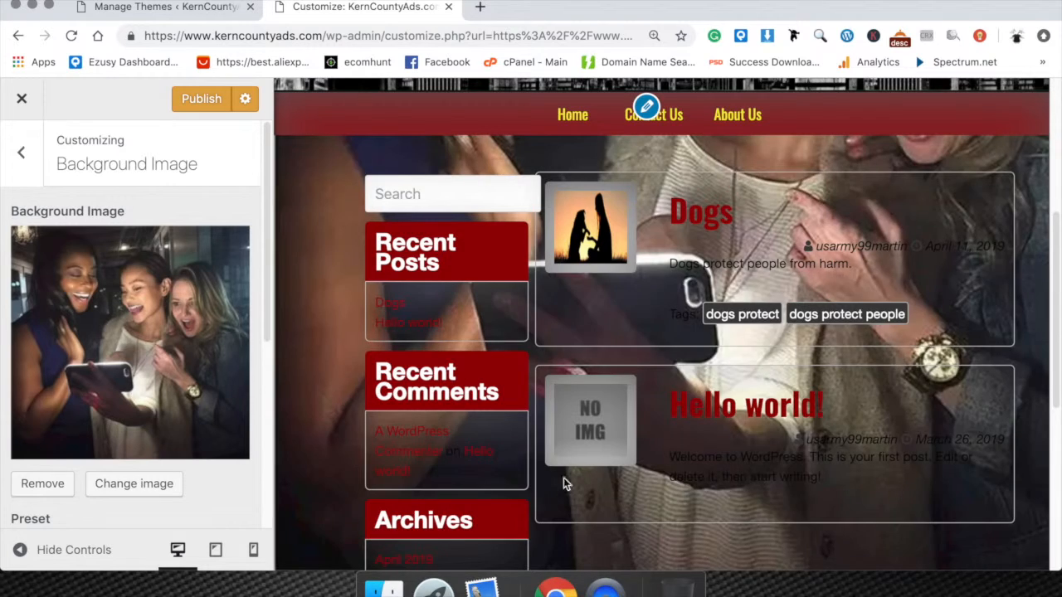
{"action": "scroll", "coordinate": [728, 455], "scroll_direction": "down", "scroll_amount": 6}
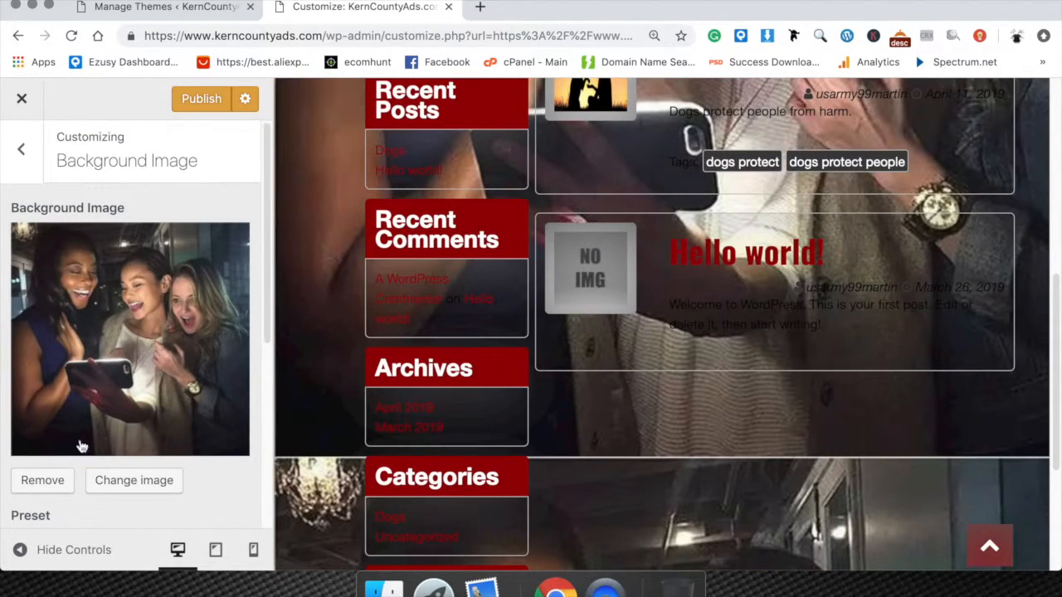
{"action": "left_click", "coordinate": [46, 484]}
{"action": "scroll", "coordinate": [469, 414], "scroll_direction": "up", "scroll_amount": 3}
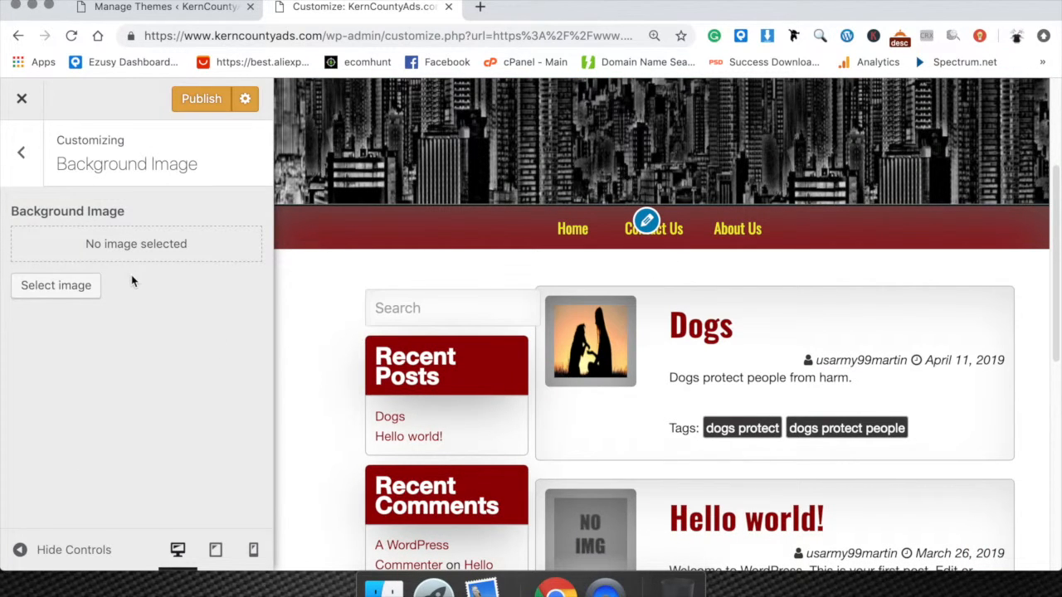
Step: Open the Menus settings, inspect the available menu and location options, and return to the main customizer list
{"action": "left_click", "coordinate": [22, 152]}
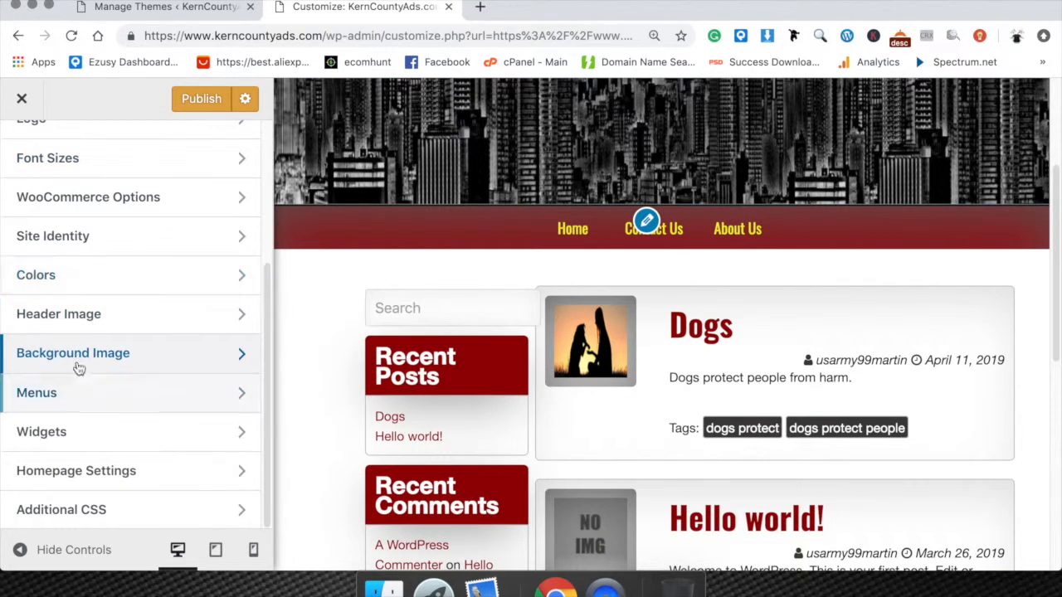
{"action": "left_click", "coordinate": [41, 393]}
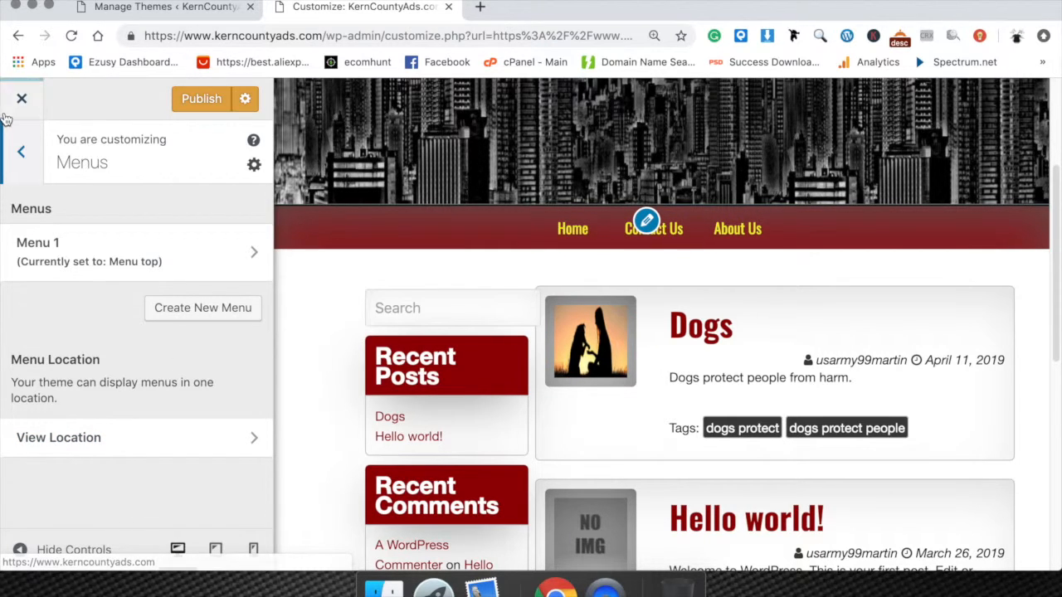
{"action": "left_click", "coordinate": [20, 150]}
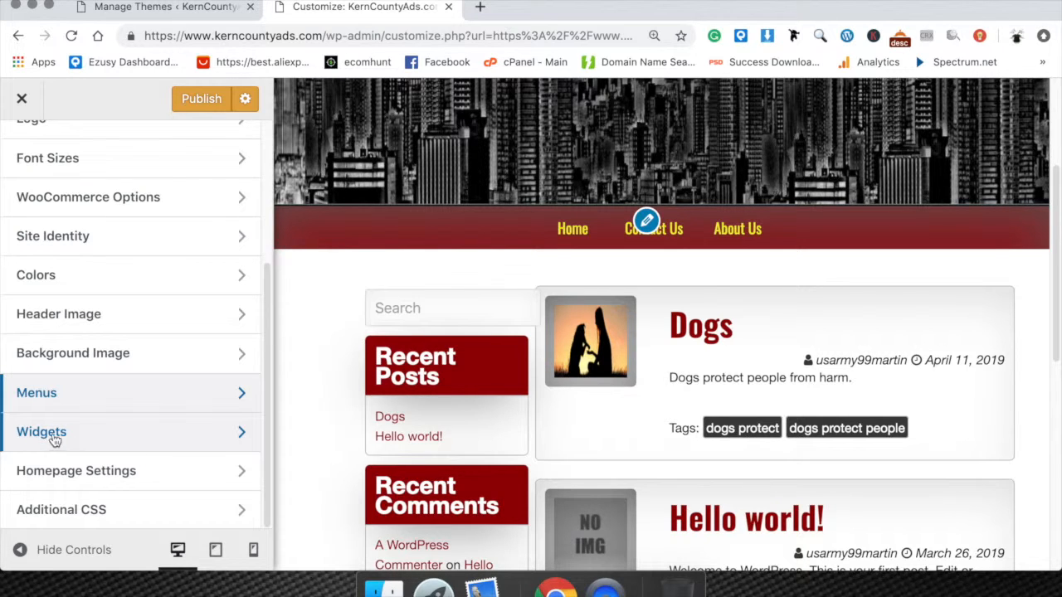
Step: In Homepage Settings, make the homepage display a static page, choose About Us as the Homepage, and publish the changes
{"action": "left_click", "coordinate": [110, 471]}
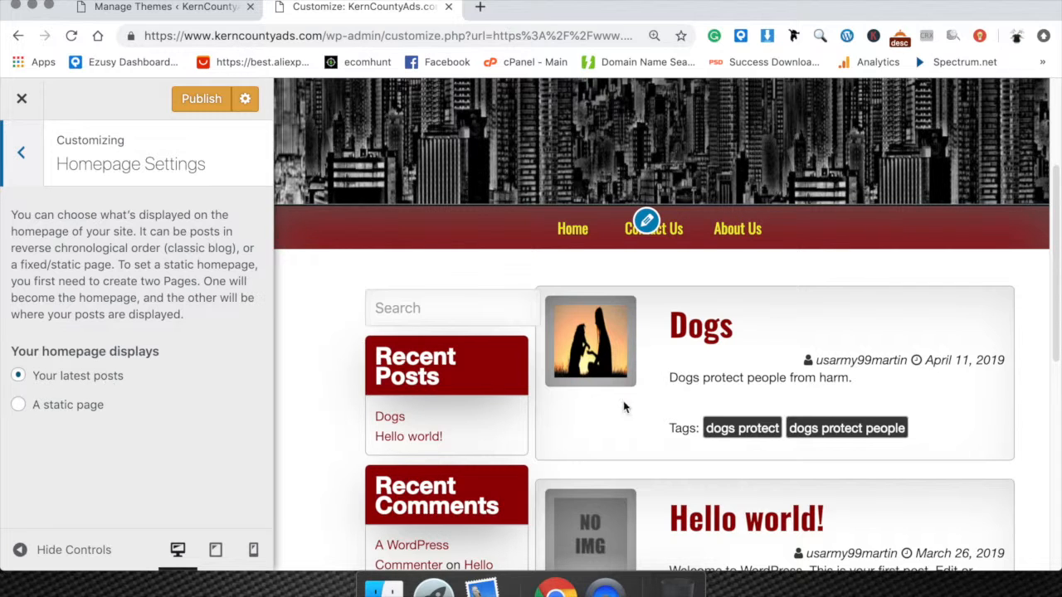
{"action": "scroll", "coordinate": [663, 405], "scroll_direction": "down", "scroll_amount": 3}
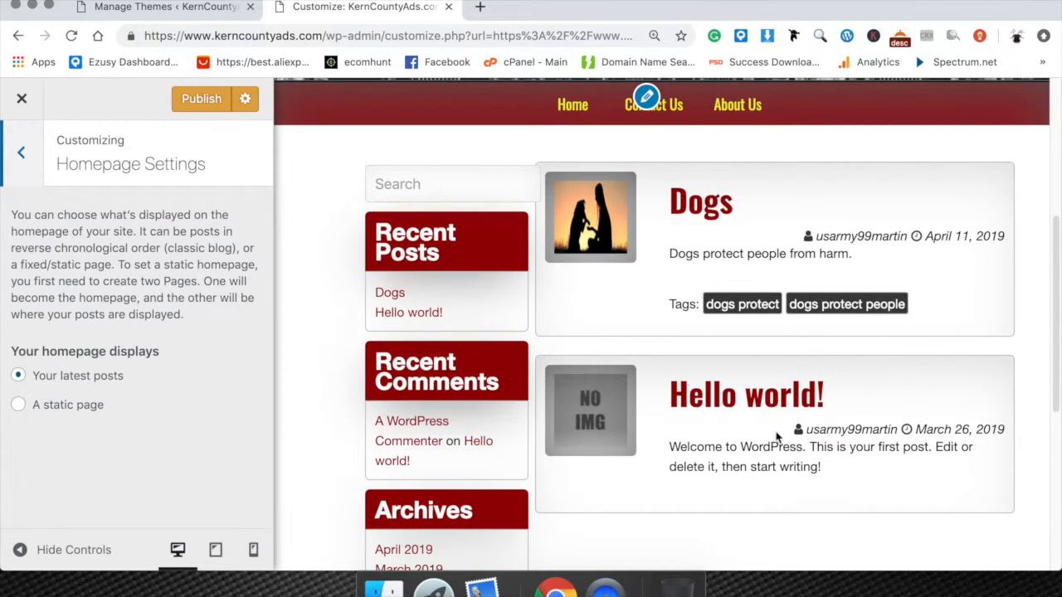
{"action": "scroll", "coordinate": [777, 438], "scroll_direction": "up", "scroll_amount": 3}
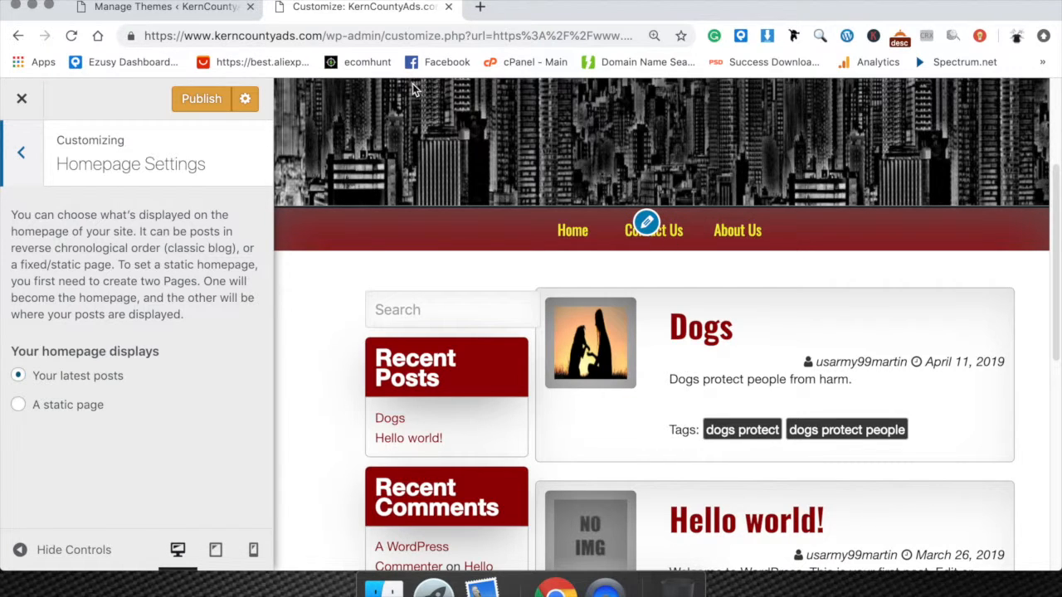
{"action": "scroll", "coordinate": [427, 155], "scroll_direction": "up", "scroll_amount": 5}
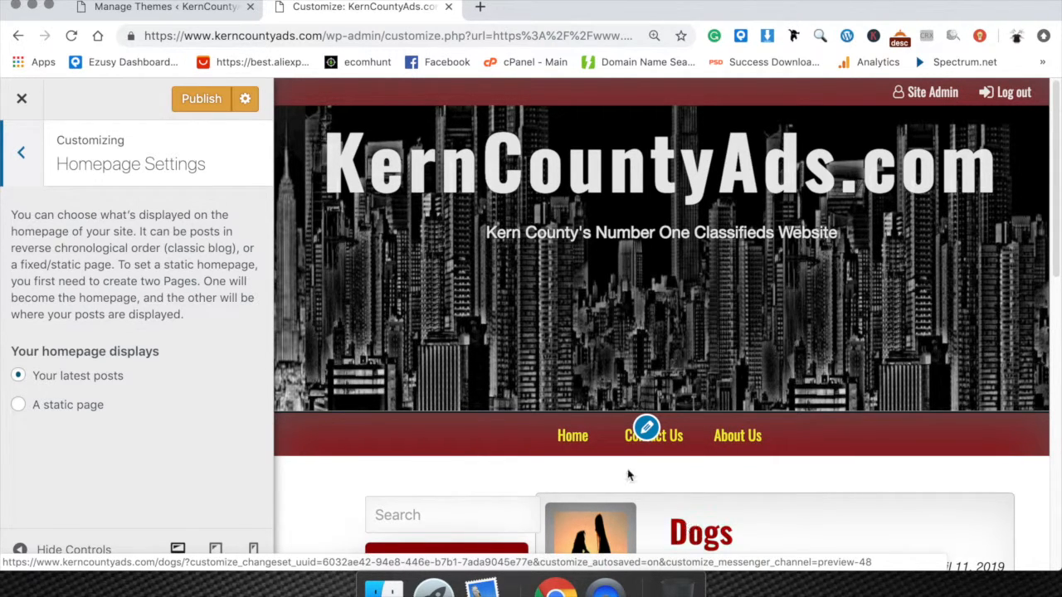
{"action": "scroll", "coordinate": [635, 473], "scroll_direction": "down", "scroll_amount": 4}
{"action": "scroll", "coordinate": [700, 448], "scroll_direction": "up", "scroll_amount": 4}
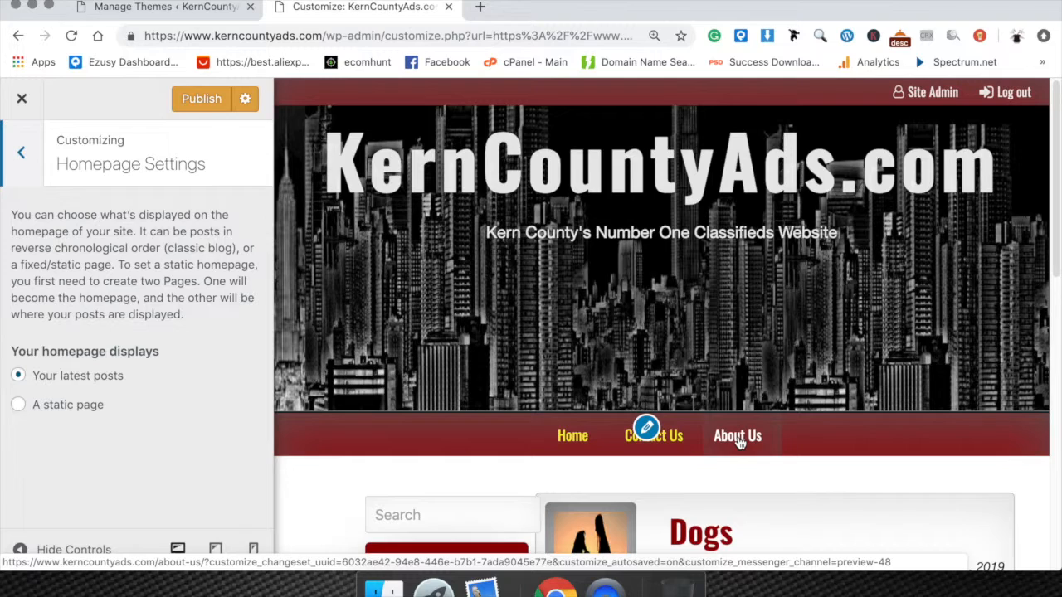
{"action": "left_click", "coordinate": [19, 404]}
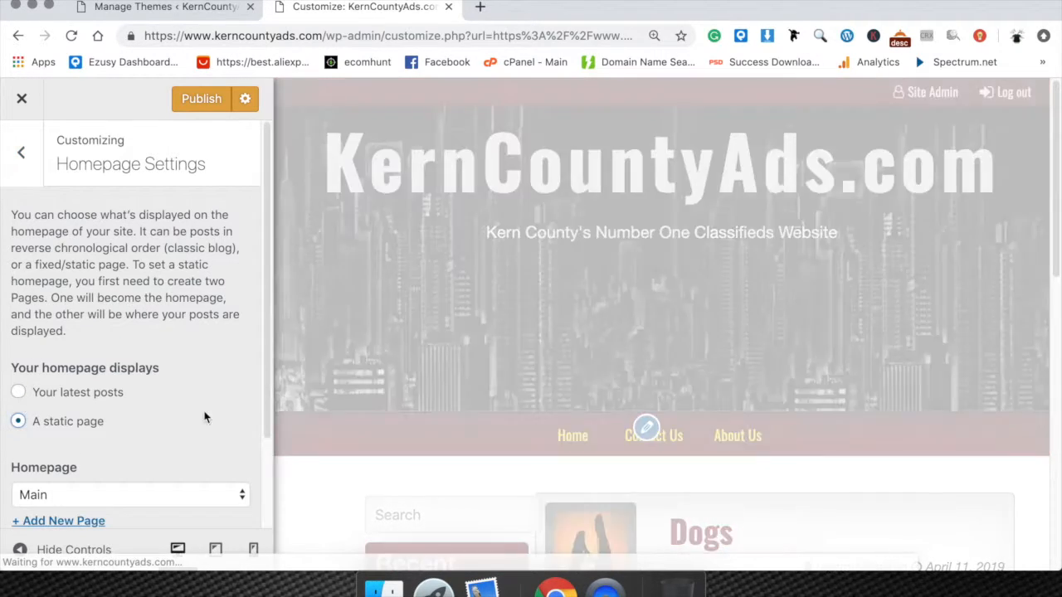
{"action": "scroll", "coordinate": [205, 418], "scroll_direction": "down", "scroll_amount": 2}
{"action": "left_click", "coordinate": [101, 390]}
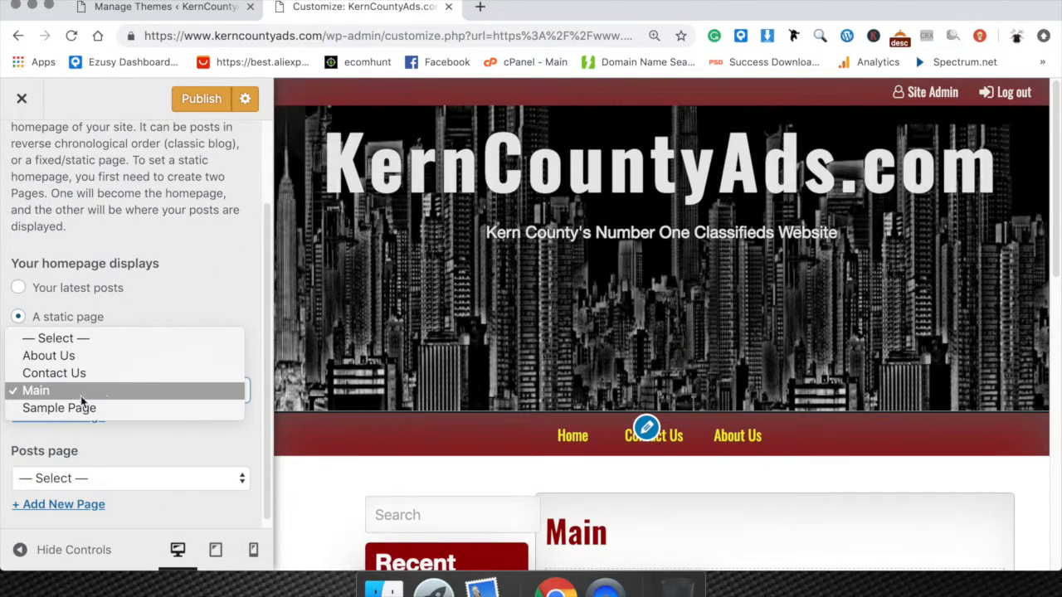
{"action": "left_click", "coordinate": [91, 353]}
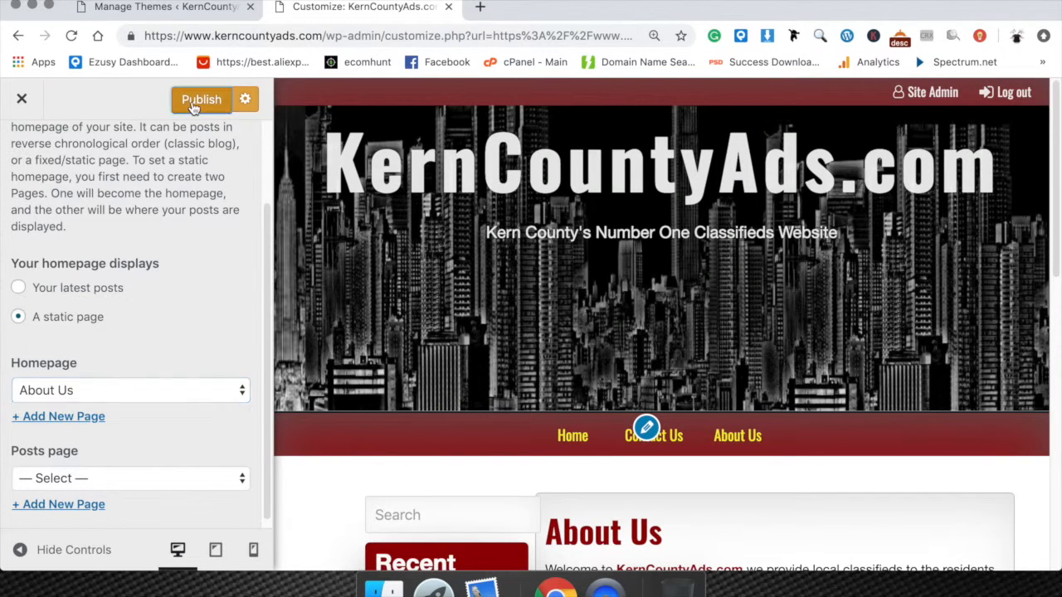
{"action": "left_click", "coordinate": [190, 102]}
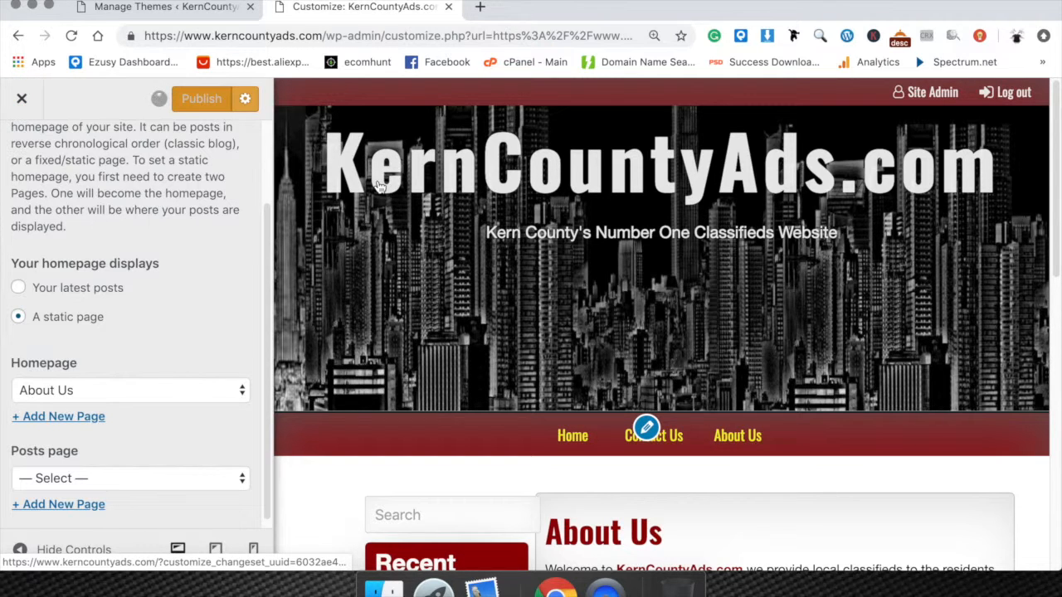
Step: Open the live KernCountyAds.com home page and check its content and sidebar
{"action": "left_click", "coordinate": [363, 143]}
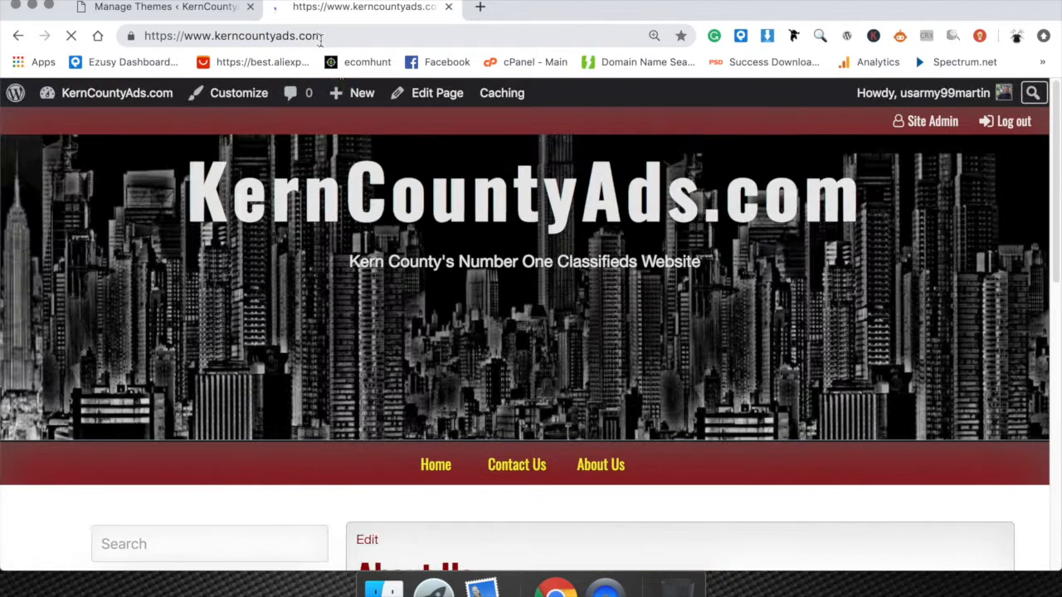
{"action": "scroll", "coordinate": [486, 351], "scroll_direction": "down", "scroll_amount": 5}
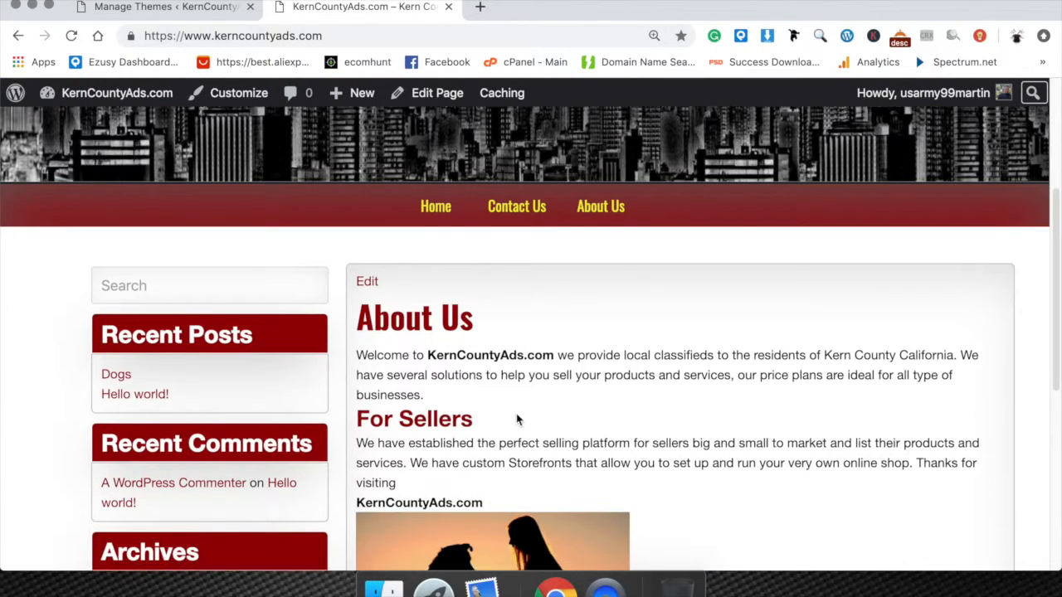
{"action": "scroll", "coordinate": [516, 415], "scroll_direction": "down", "scroll_amount": 5}
{"action": "scroll", "coordinate": [486, 242], "scroll_direction": "up", "scroll_amount": 2}
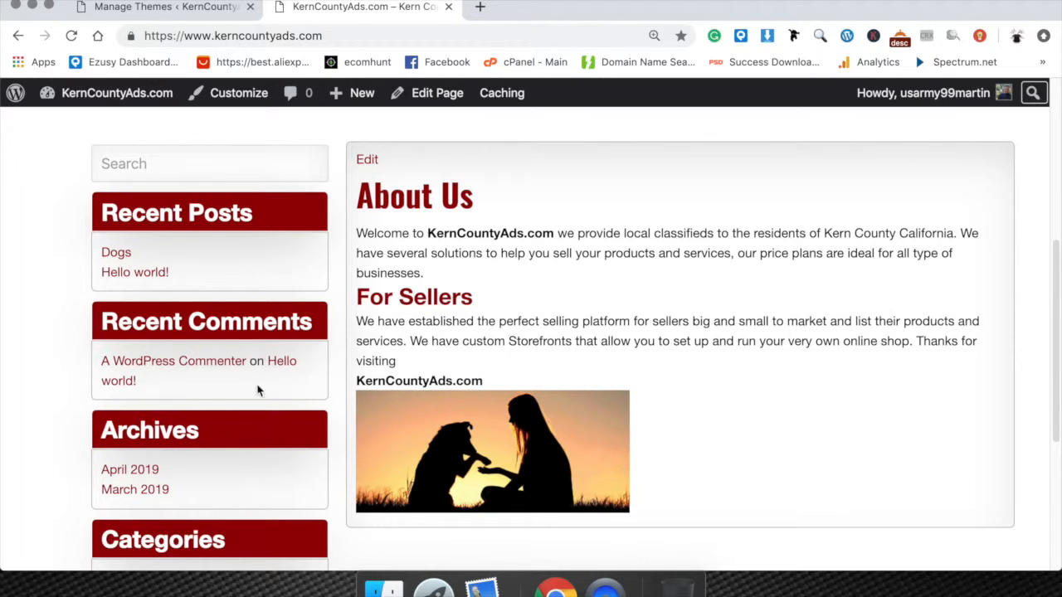
{"action": "scroll", "coordinate": [490, 270], "scroll_direction": "up", "scroll_amount": 3}
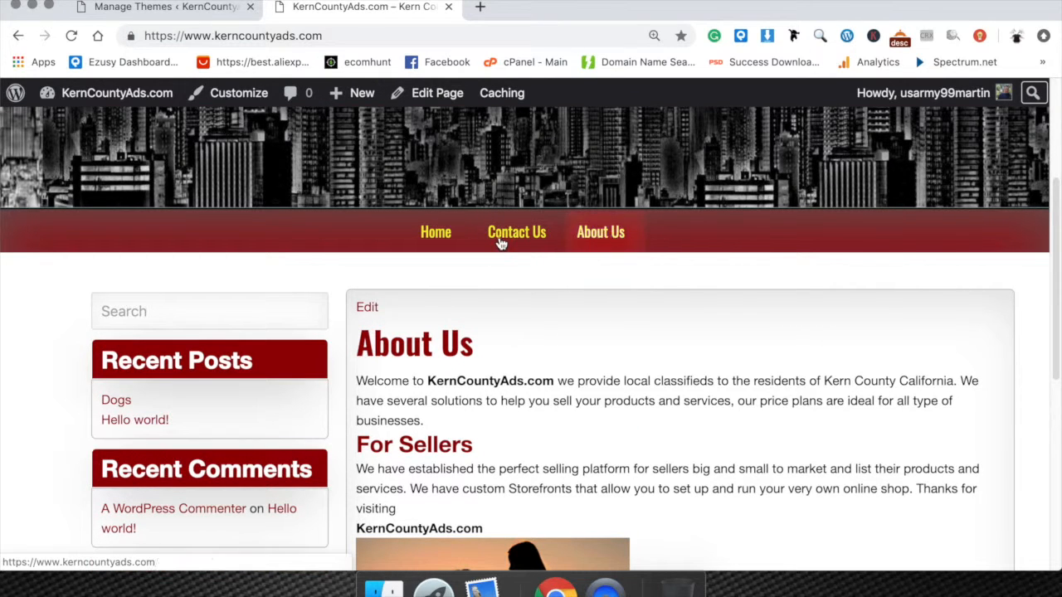
Step: View the live site's Contact Us page and return to the home page
{"action": "left_click", "coordinate": [512, 238]}
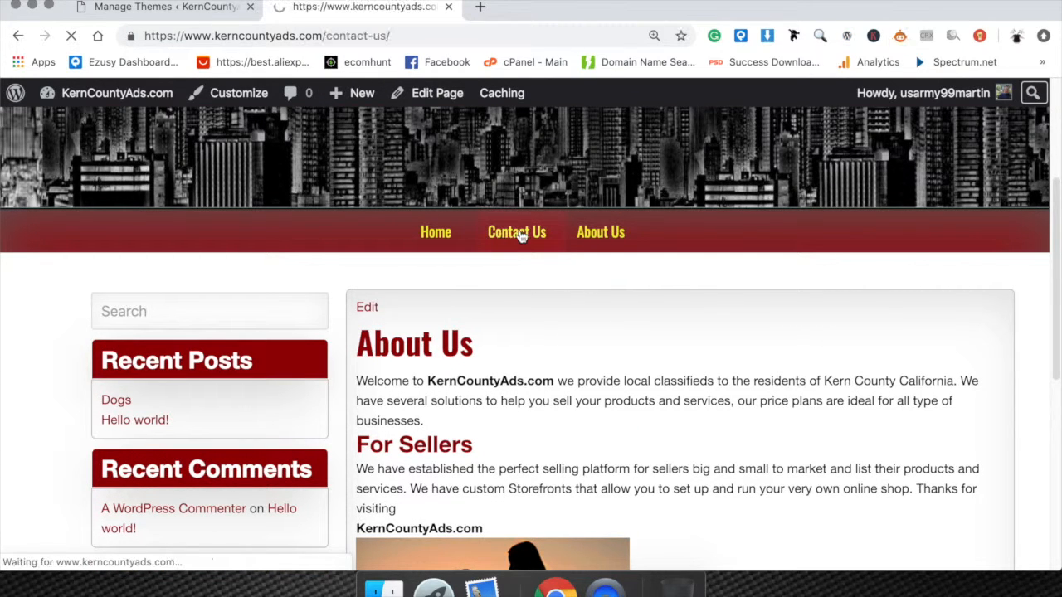
{"action": "scroll", "coordinate": [505, 462], "scroll_direction": "down", "scroll_amount": 5}
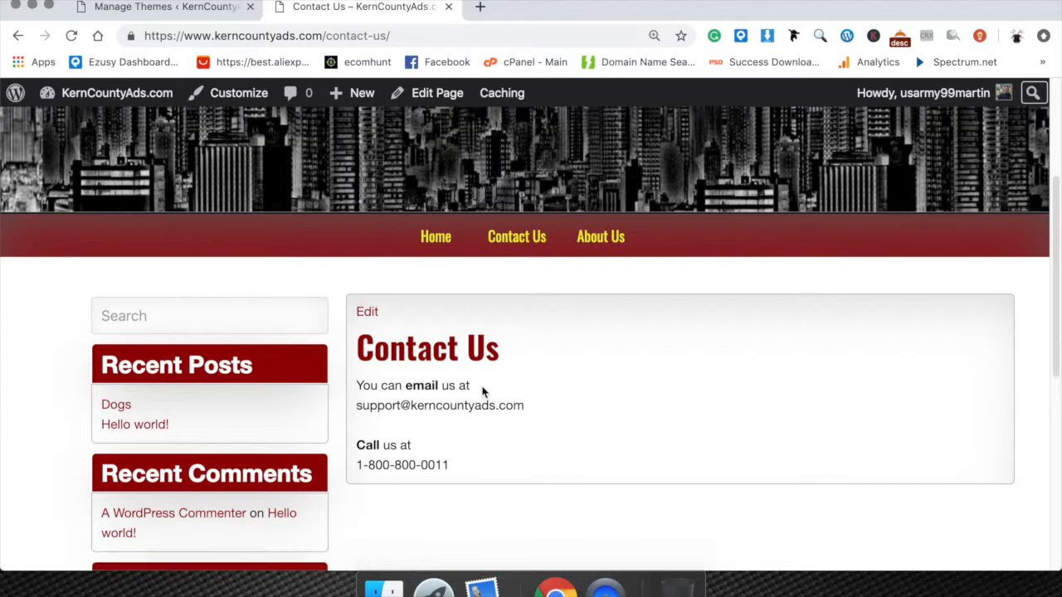
{"action": "left_click", "coordinate": [456, 249]}
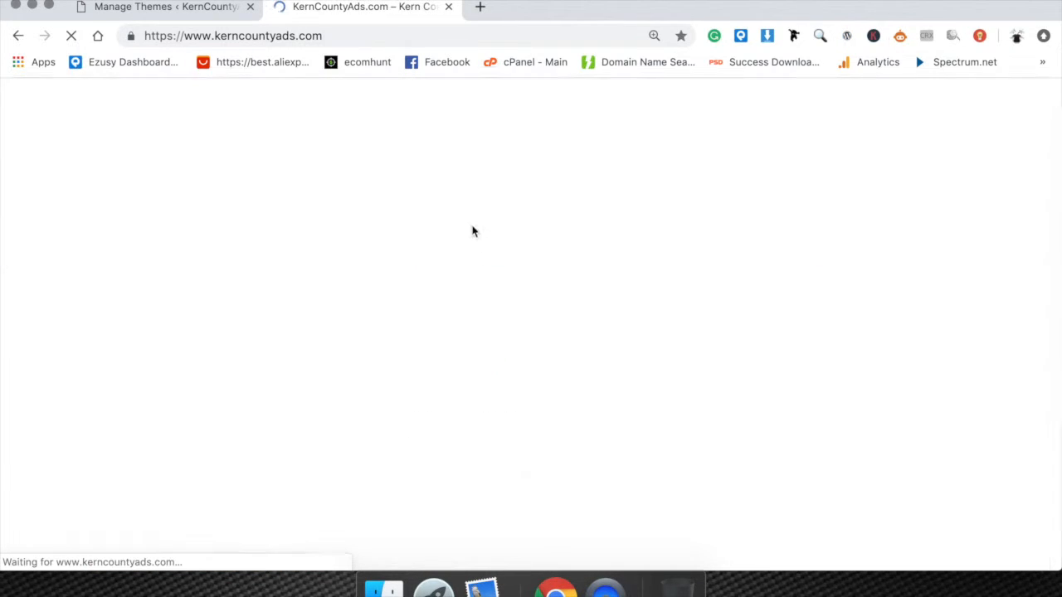
Step: Check the live home page, set Homepage Settings in the customizer to display Your latest posts, publish, and return to the main customizer list
{"action": "scroll", "coordinate": [498, 452], "scroll_direction": "down", "scroll_amount": 5}
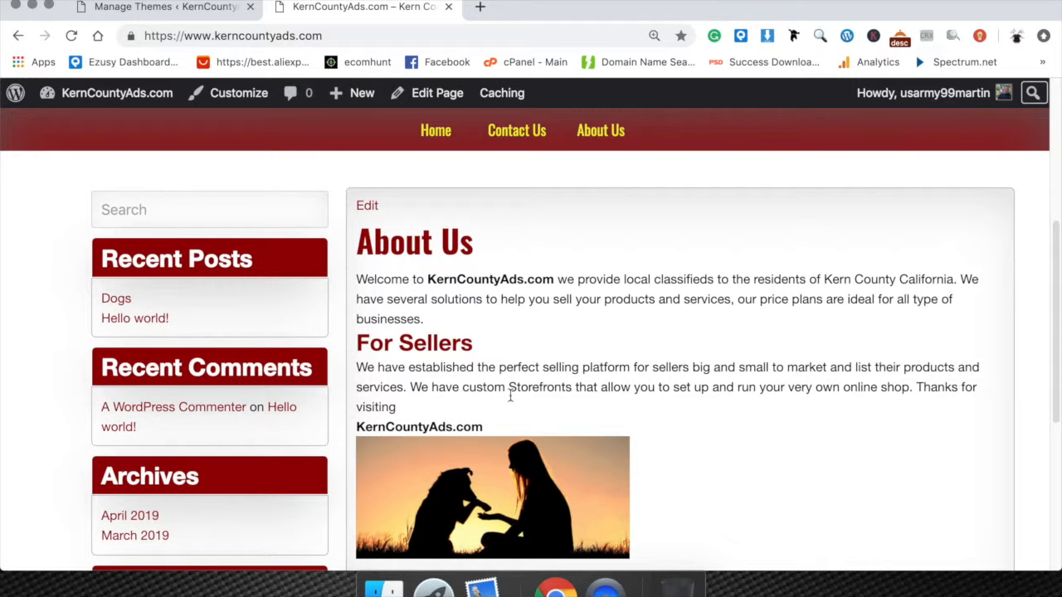
{"action": "scroll", "coordinate": [447, 417], "scroll_direction": "up", "scroll_amount": 5}
{"action": "left_click", "coordinate": [237, 92]}
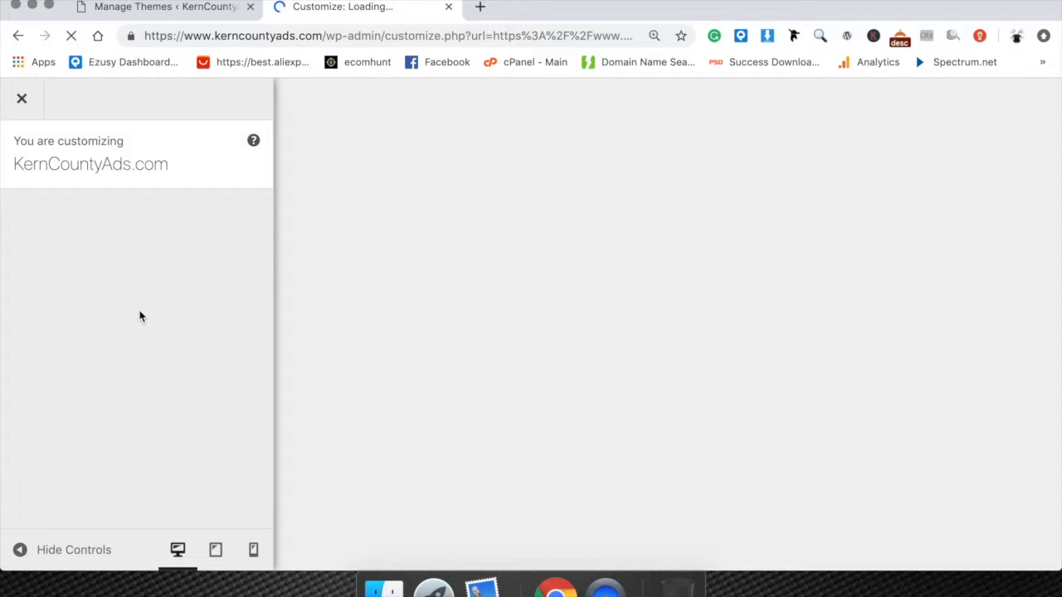
{"action": "scroll", "coordinate": [139, 332], "scroll_direction": "down", "scroll_amount": 5}
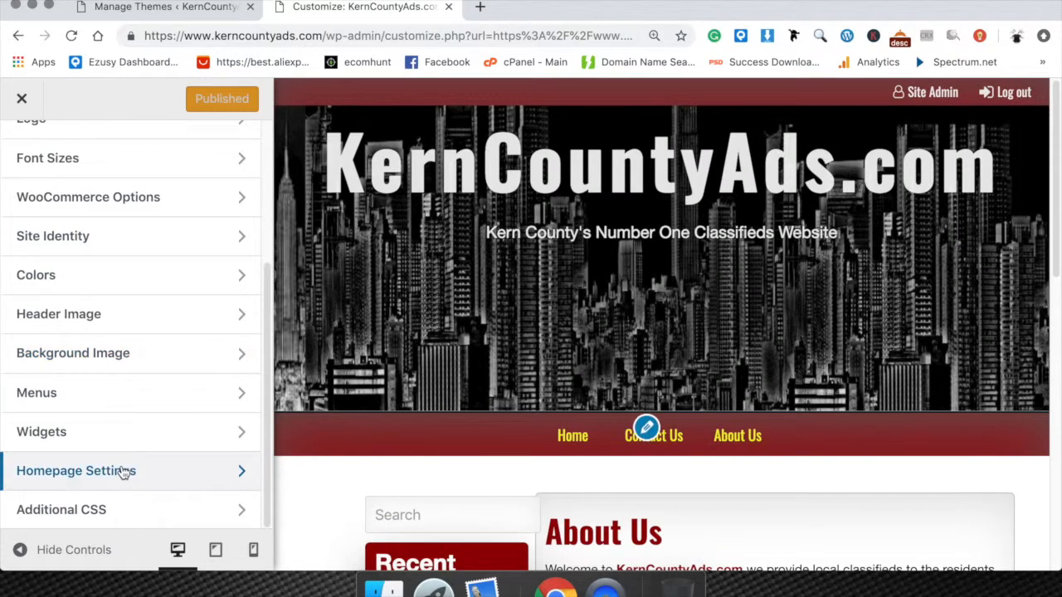
{"action": "left_click", "coordinate": [123, 471]}
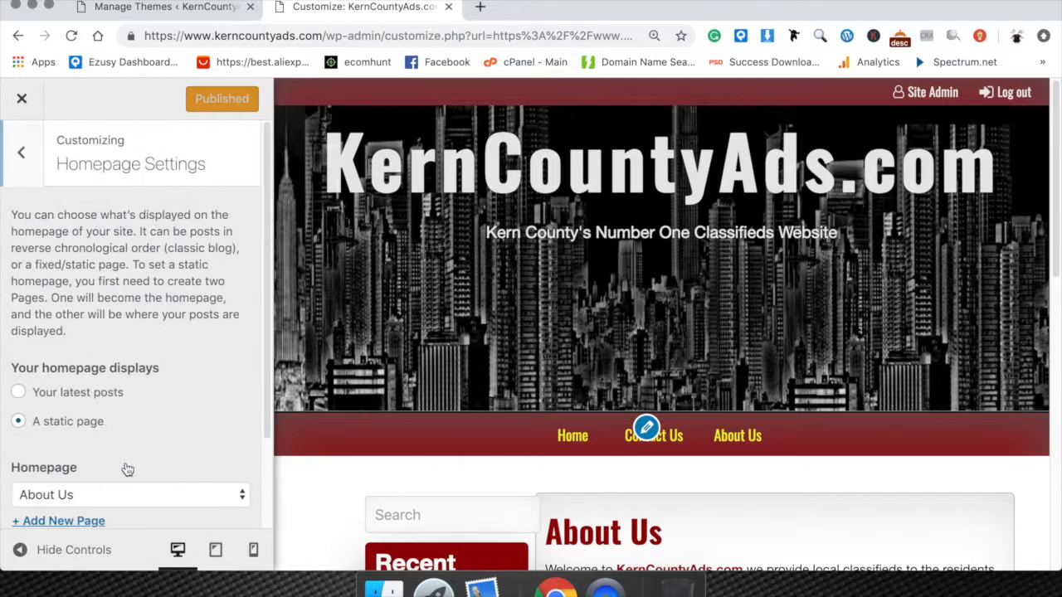
{"action": "left_click", "coordinate": [18, 393]}
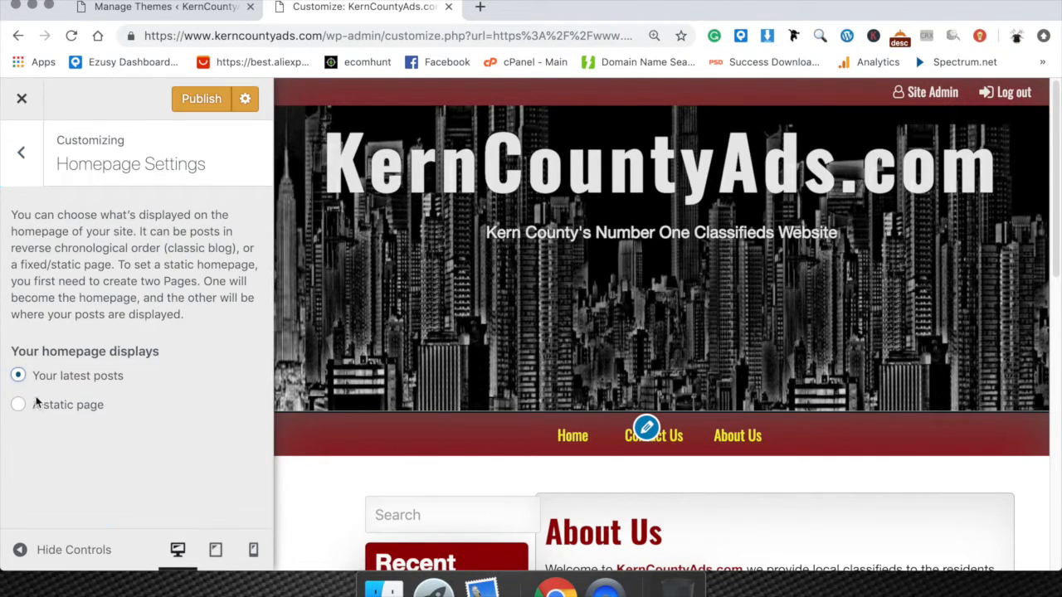
{"action": "left_click", "coordinate": [189, 105]}
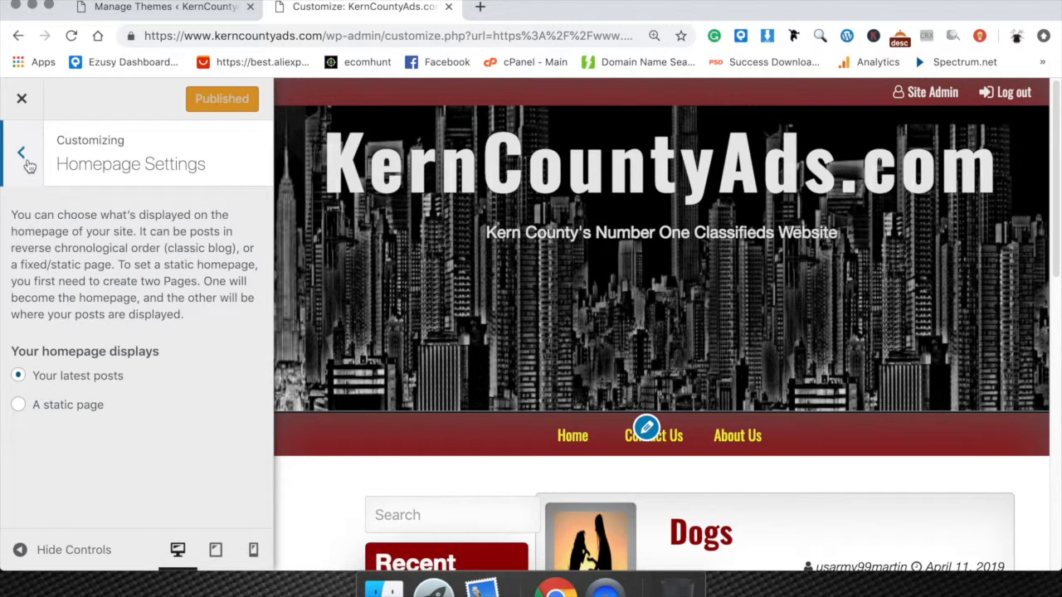
{"action": "left_click", "coordinate": [22, 155]}
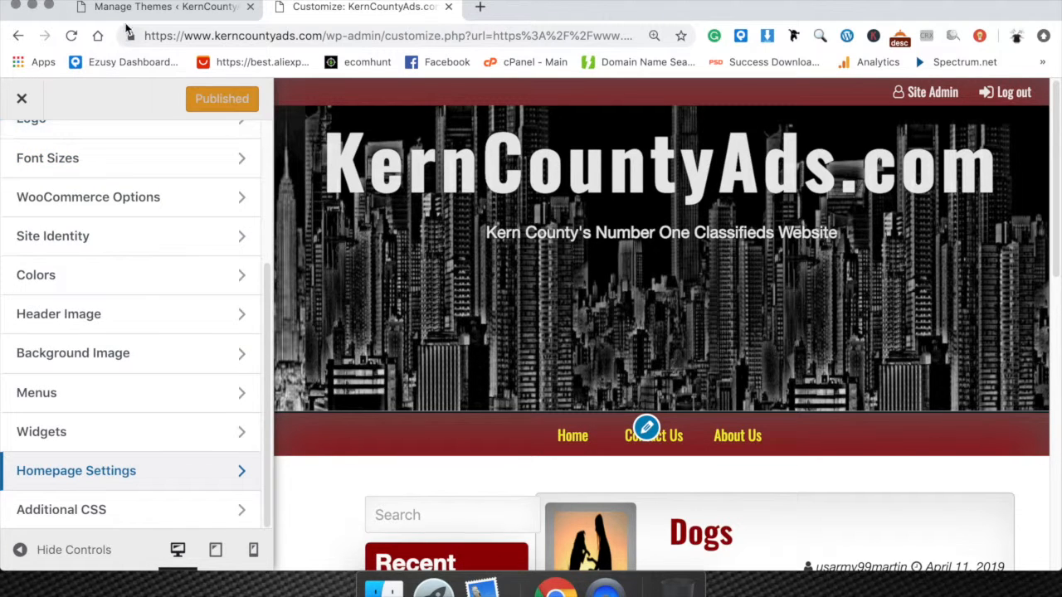
Step: Switch to the WordPress admin and look through the site's General Settings and Writing Settings pages
{"action": "left_click", "coordinate": [144, 4]}
{"action": "scroll", "coordinate": [87, 415], "scroll_direction": "down", "scroll_amount": 5}
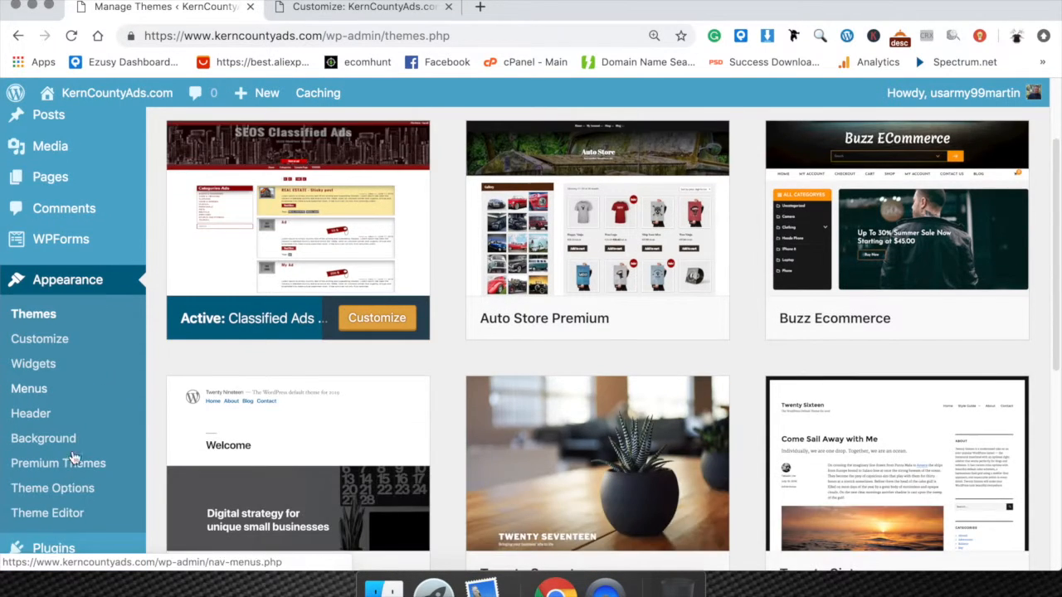
{"action": "scroll", "coordinate": [78, 489], "scroll_direction": "down", "scroll_amount": 2}
{"action": "mouse_move", "coordinate": [71, 440]}
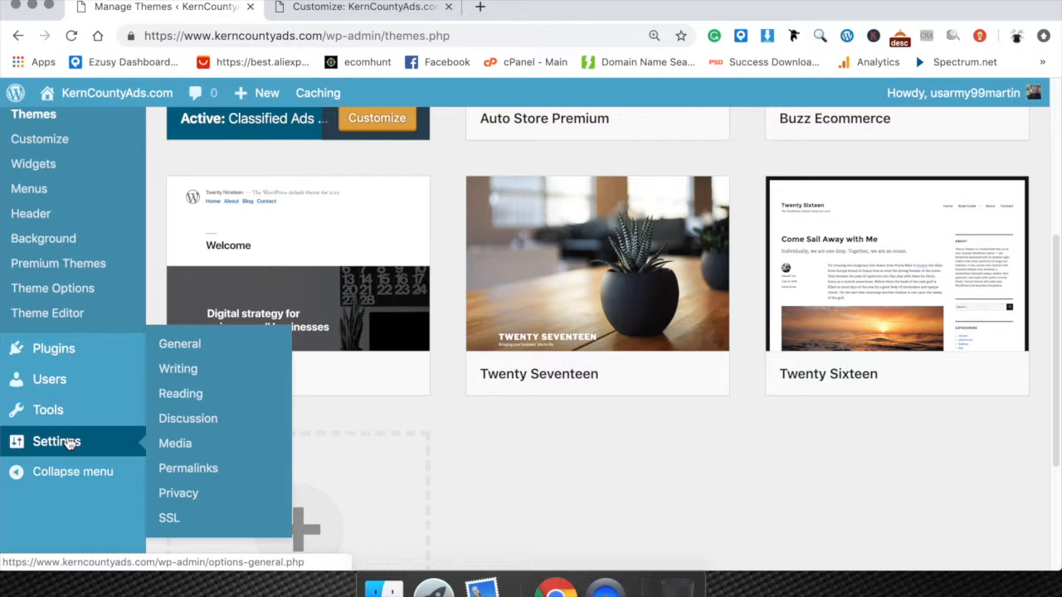
{"action": "left_click", "coordinate": [188, 345]}
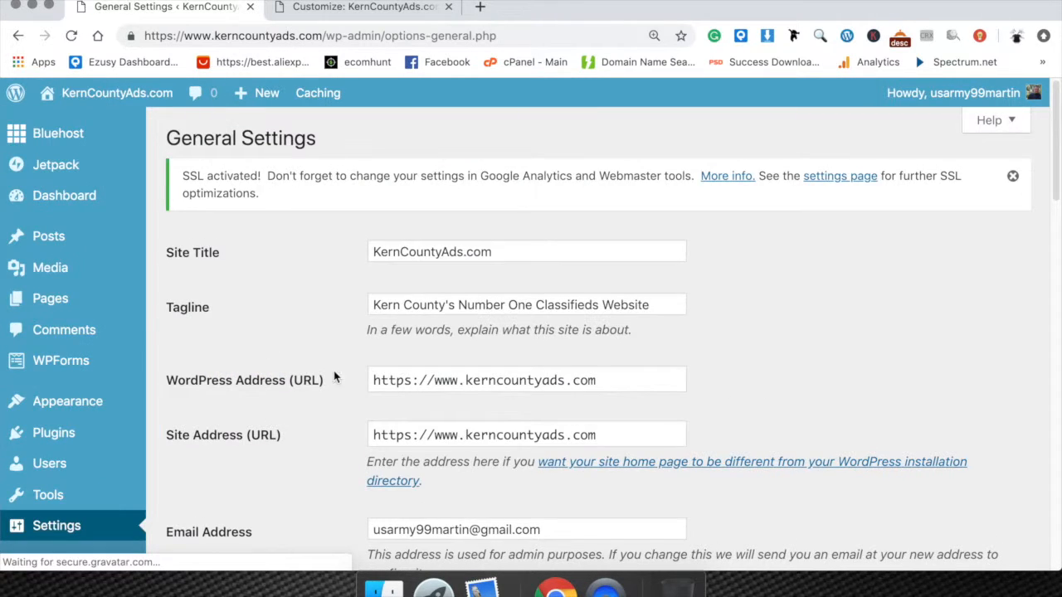
{"action": "scroll", "coordinate": [318, 367], "scroll_direction": "down", "scroll_amount": 10}
{"action": "scroll", "coordinate": [35, 514], "scroll_direction": "down", "scroll_amount": 5}
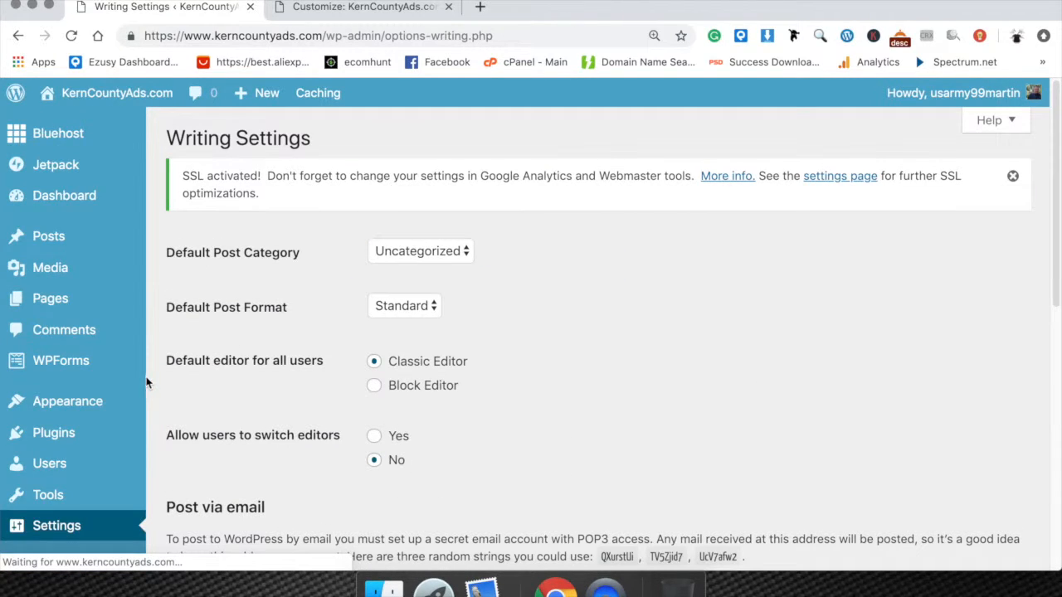
{"action": "scroll", "coordinate": [124, 415], "scroll_direction": "down", "scroll_amount": 3}
{"action": "scroll", "coordinate": [216, 360], "scroll_direction": "down", "scroll_amount": 5}
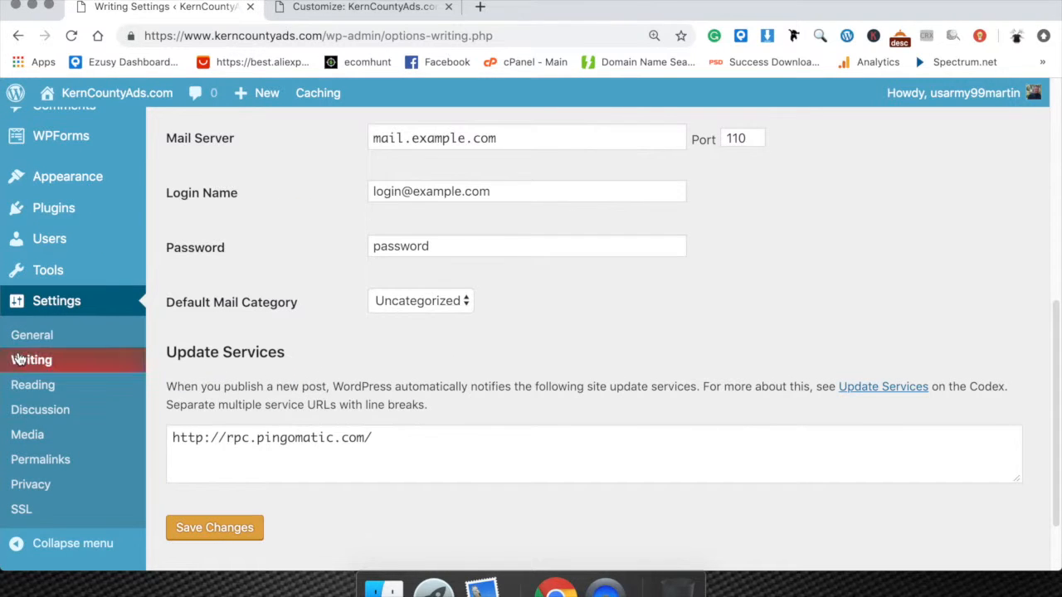
Step: In Reading Settings, try the static page option for the homepage, switch back to Your latest posts, and look over the page
{"action": "left_click", "coordinate": [46, 386]}
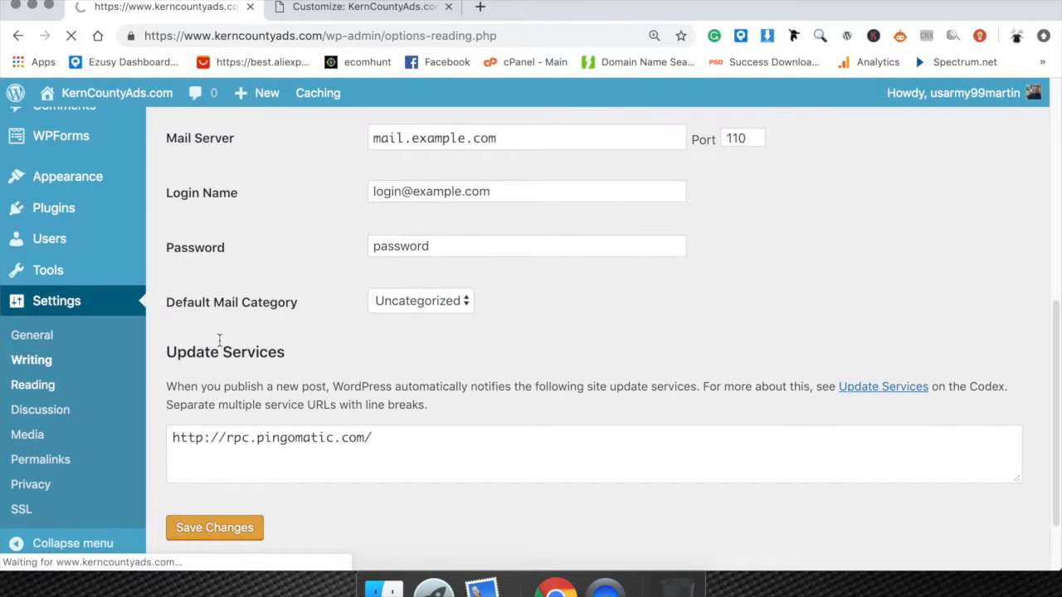
{"action": "scroll", "coordinate": [269, 350], "scroll_direction": "down", "scroll_amount": 2}
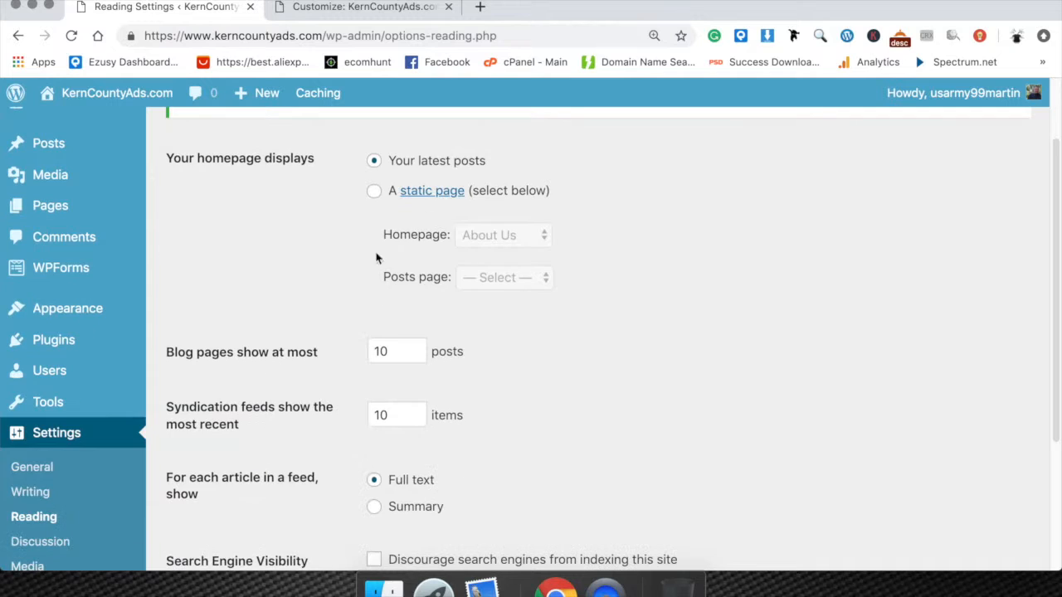
{"action": "left_click", "coordinate": [375, 191]}
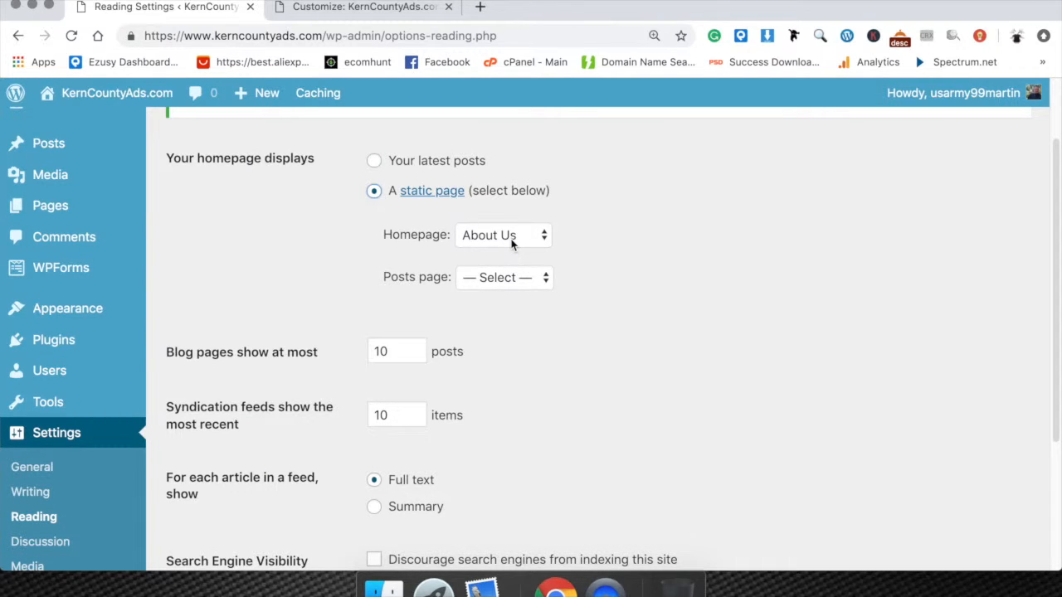
{"action": "left_click", "coordinate": [375, 163]}
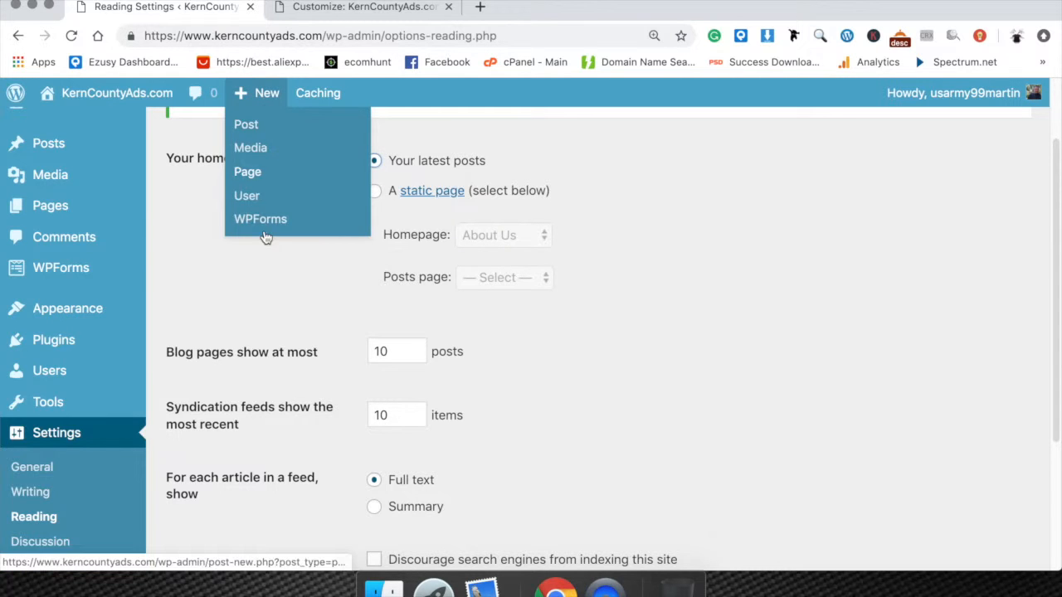
{"action": "scroll", "coordinate": [71, 367], "scroll_direction": "up", "scroll_amount": 2}
{"action": "scroll", "coordinate": [50, 414], "scroll_direction": "down", "scroll_amount": 3}
{"action": "scroll", "coordinate": [51, 410], "scroll_direction": "down", "scroll_amount": 2}
{"action": "scroll", "coordinate": [251, 361], "scroll_direction": "up", "scroll_amount": 5}
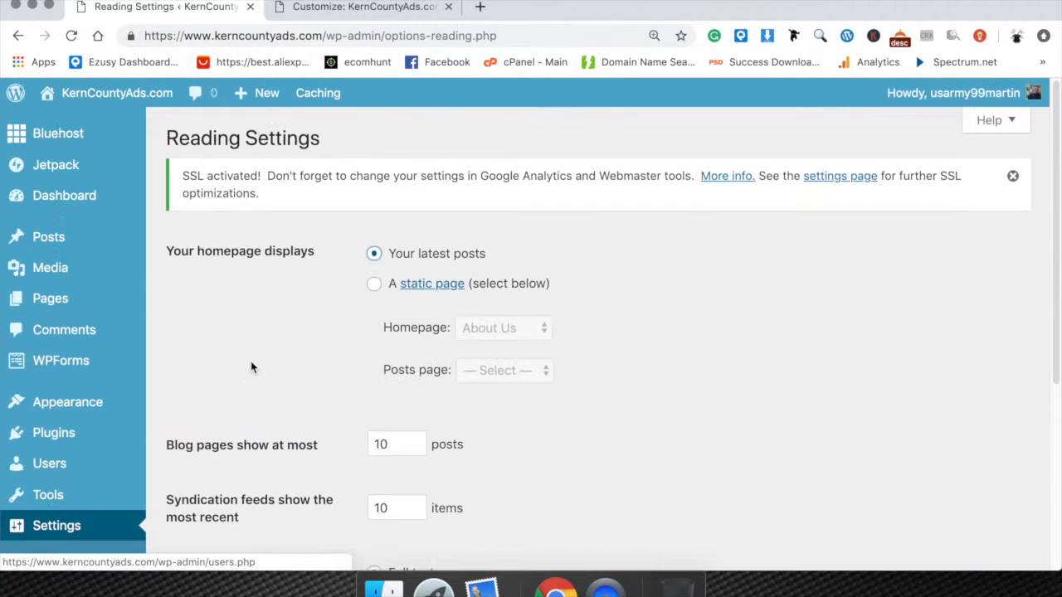
Step: Open the Theme Options page of the SEOS Classified Ads Premium theme and look through its list of sections
{"action": "left_click", "coordinate": [327, 9]}
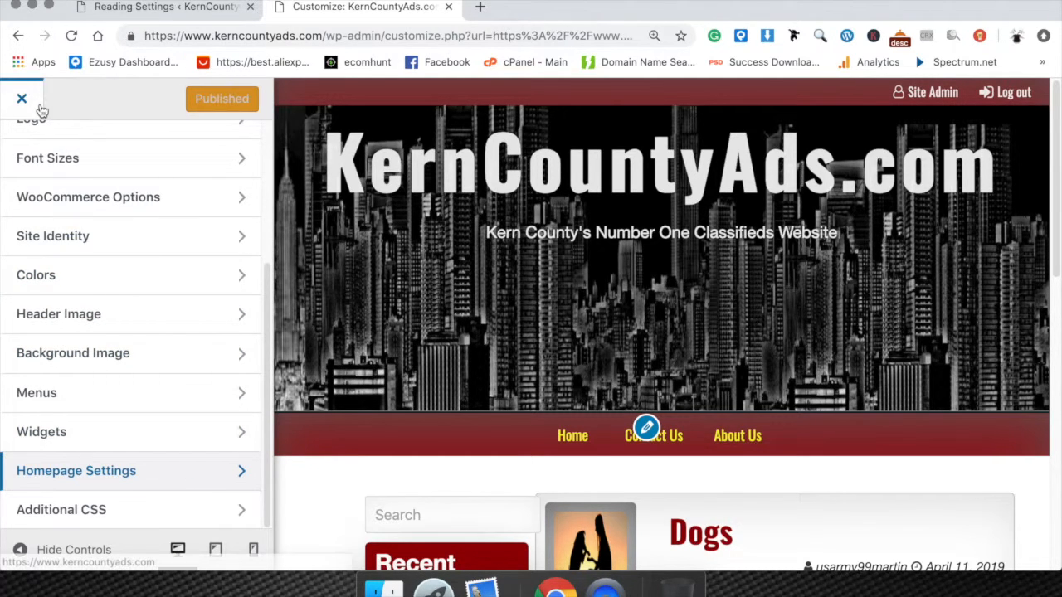
{"action": "left_click", "coordinate": [170, 7]}
{"action": "scroll", "coordinate": [102, 385], "scroll_direction": "down", "scroll_amount": 2}
{"action": "mouse_move", "coordinate": [25, 314]}
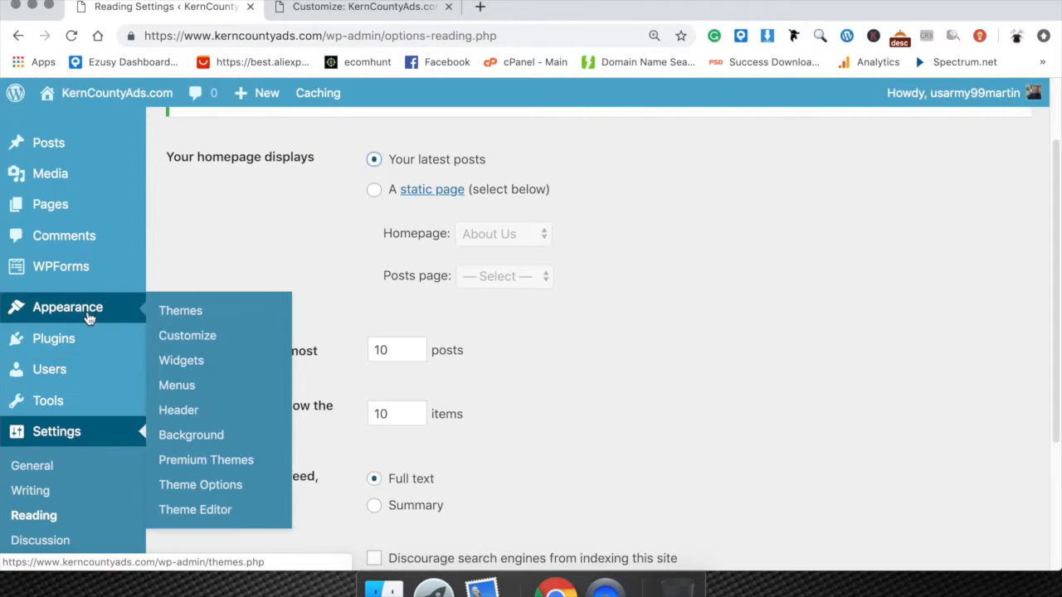
{"action": "left_click", "coordinate": [223, 489]}
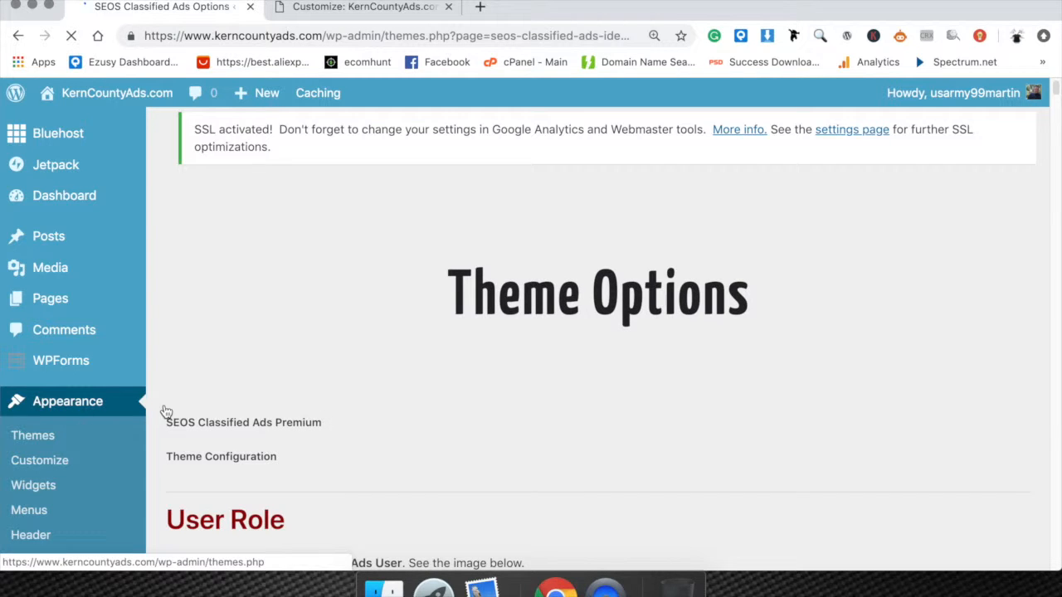
{"action": "scroll", "coordinate": [321, 403], "scroll_direction": "down", "scroll_amount": 3}
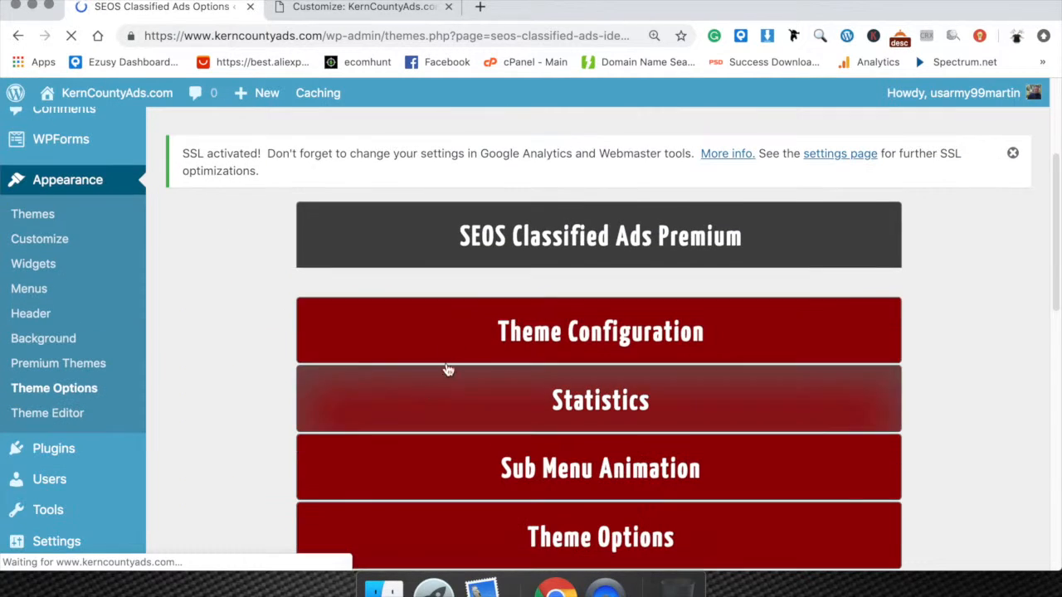
{"action": "scroll", "coordinate": [546, 282], "scroll_direction": "down", "scroll_amount": 5}
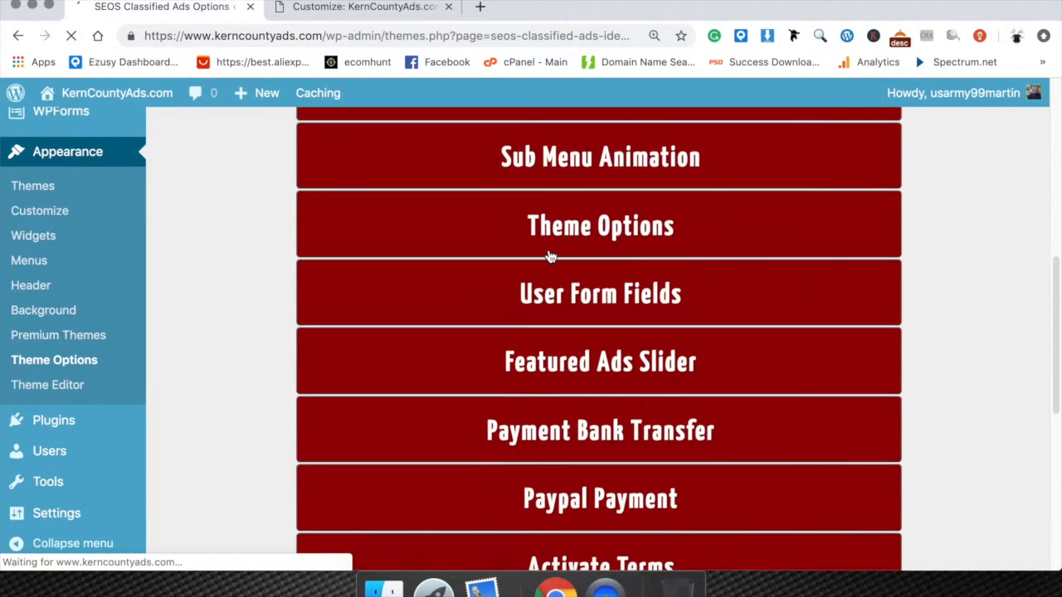
{"action": "scroll", "coordinate": [550, 257], "scroll_direction": "down", "scroll_amount": 5}
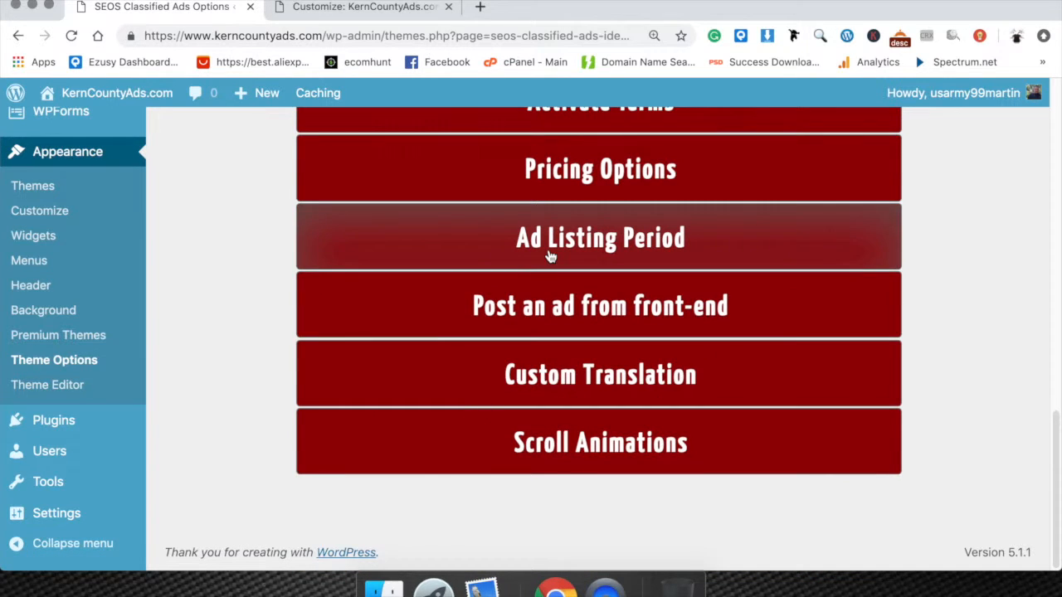
{"action": "scroll", "coordinate": [610, 385], "scroll_direction": "up", "scroll_amount": 1}
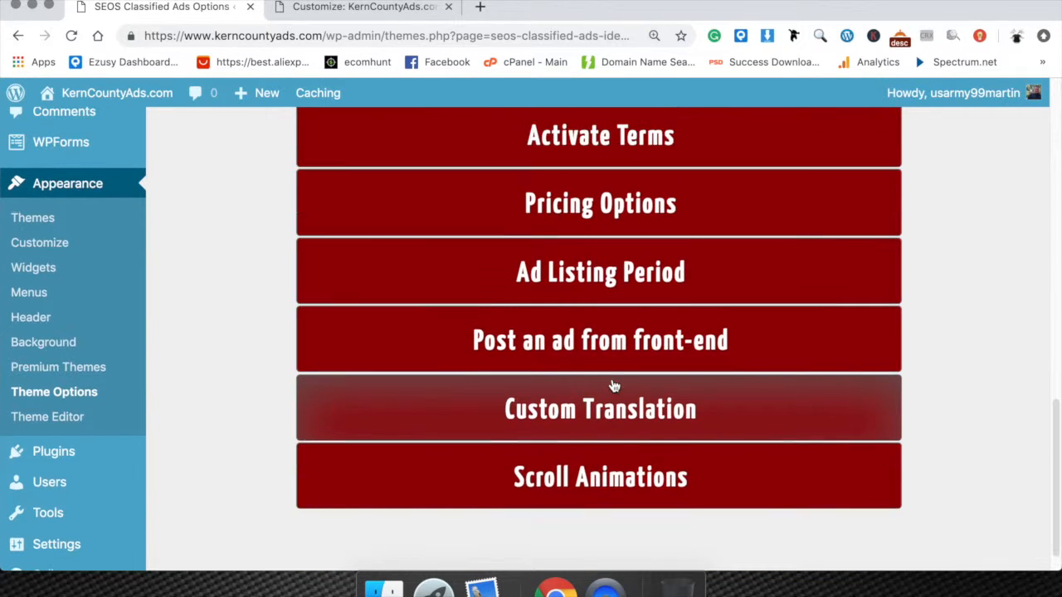
Step: Expand the Post an ad from front-end and Pricing Options sections and view their settings
{"action": "left_click", "coordinate": [586, 348]}
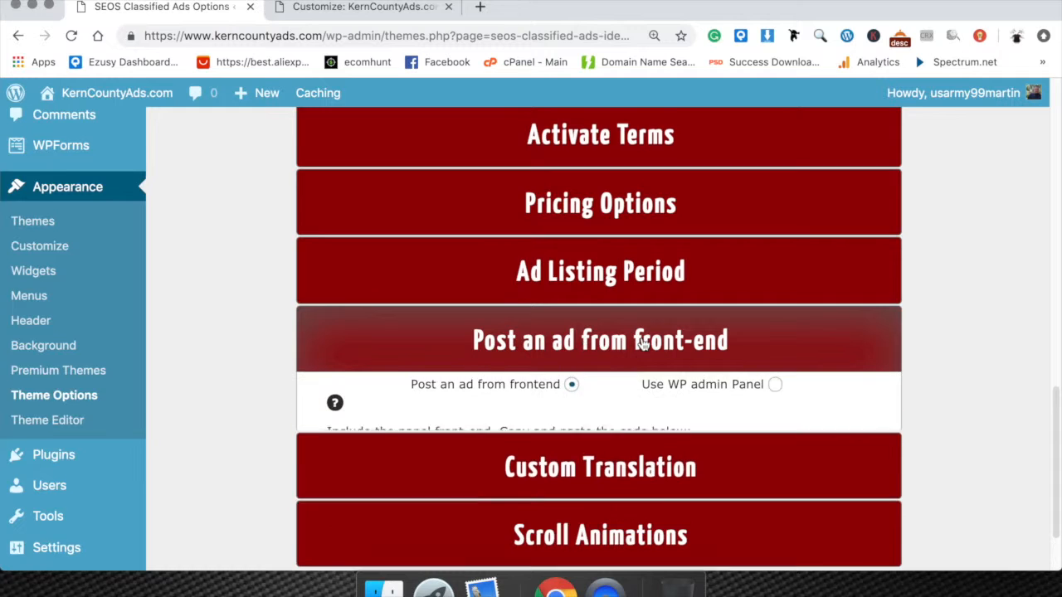
{"action": "scroll", "coordinate": [597, 284], "scroll_direction": "up", "scroll_amount": 10}
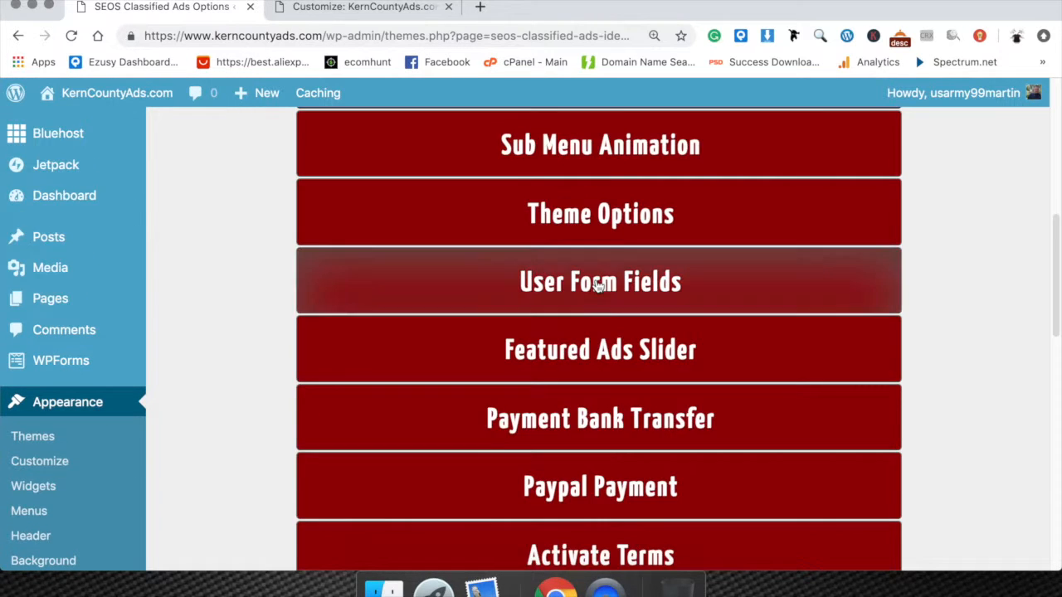
{"action": "scroll", "coordinate": [616, 280], "scroll_direction": "down", "scroll_amount": 5}
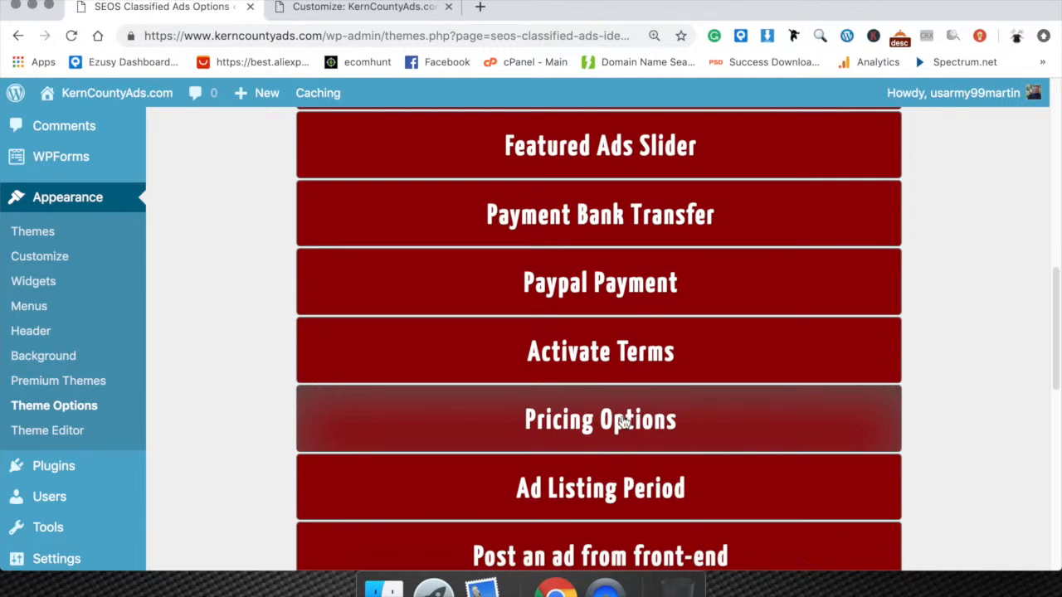
{"action": "left_click", "coordinate": [624, 421]}
{"action": "scroll", "coordinate": [544, 444], "scroll_direction": "down", "scroll_amount": 4}
{"action": "scroll", "coordinate": [581, 398], "scroll_direction": "up", "scroll_amount": 3}
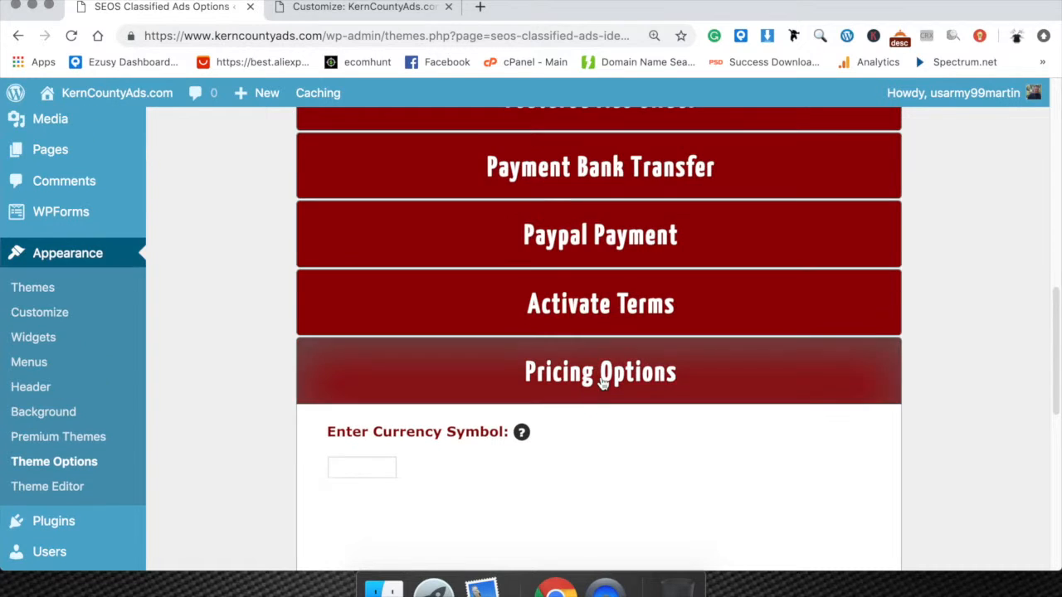
{"action": "scroll", "coordinate": [564, 273], "scroll_direction": "up", "scroll_amount": 3}
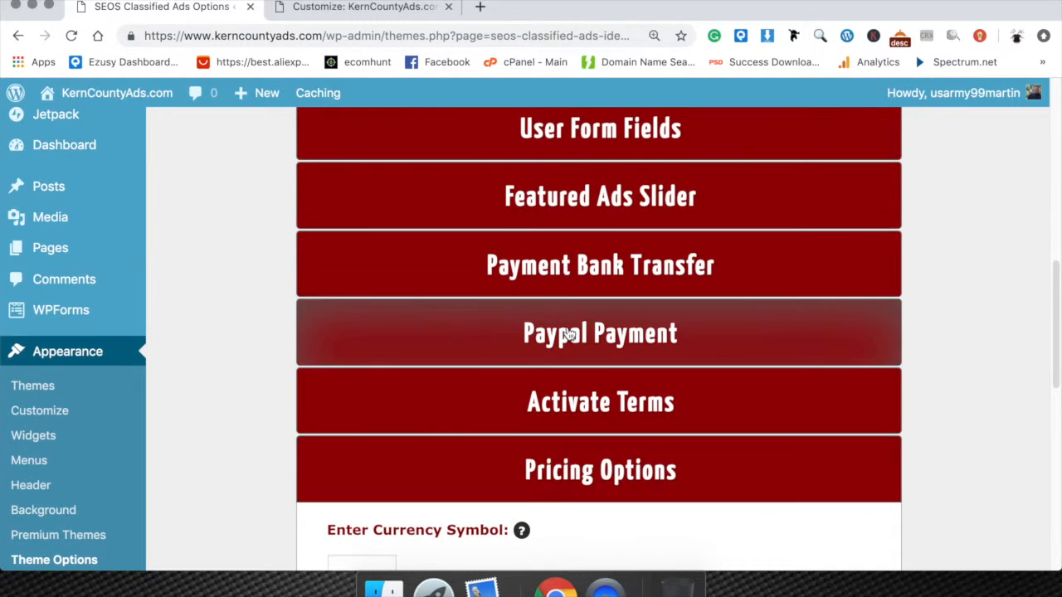
Step: Expand the Theme Options section, place the cursor in the Custom CSS field, and review the Appearance options
{"action": "scroll", "coordinate": [569, 334], "scroll_direction": "up", "scroll_amount": 6}
{"action": "scroll", "coordinate": [569, 333], "scroll_direction": "up", "scroll_amount": 8}
{"action": "scroll", "coordinate": [624, 531], "scroll_direction": "down", "scroll_amount": 4}
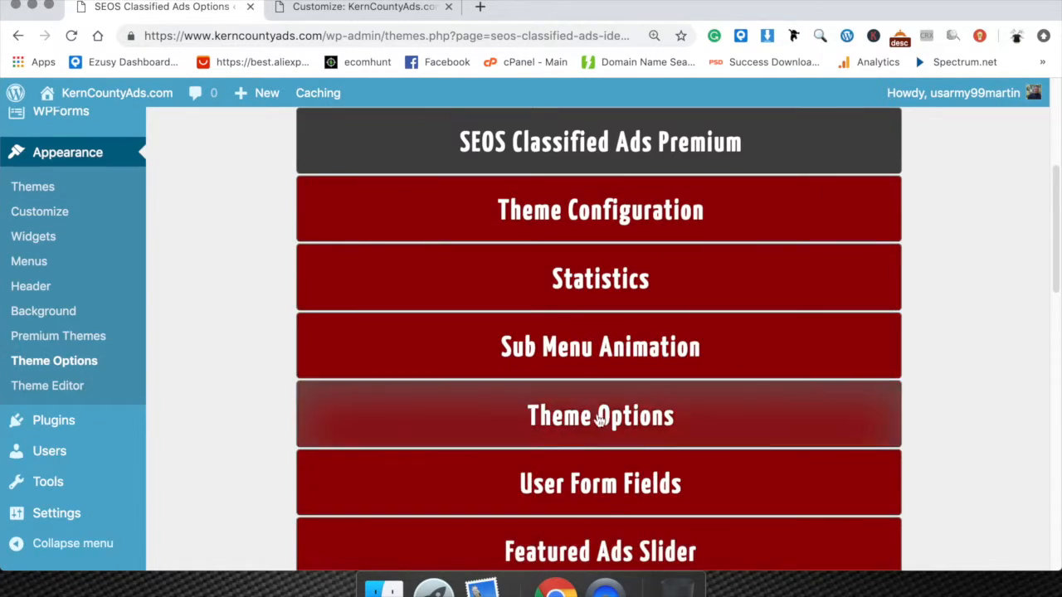
{"action": "left_click", "coordinate": [615, 430]}
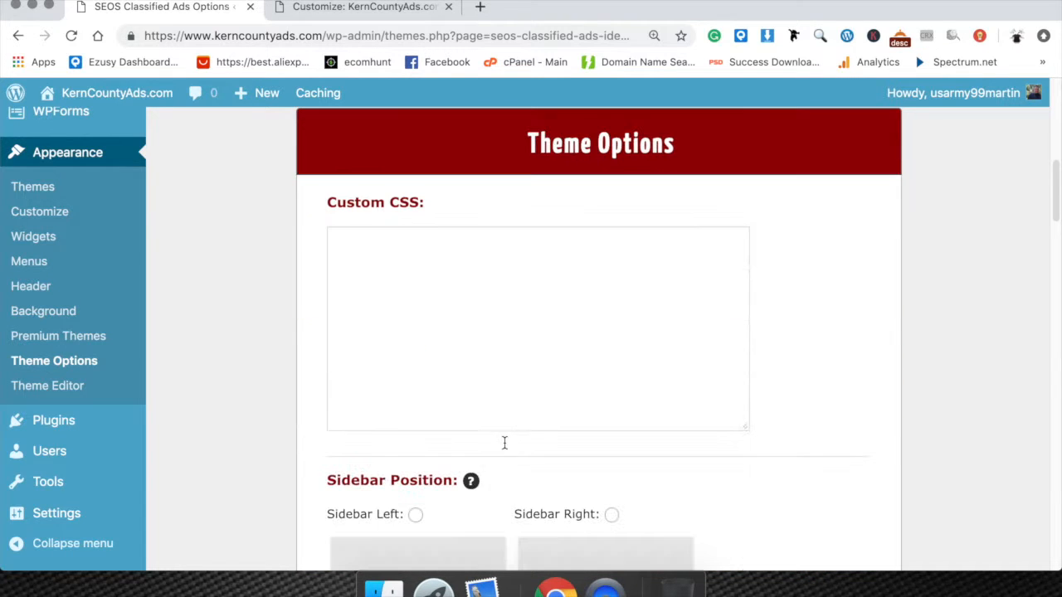
{"action": "left_click", "coordinate": [400, 300]}
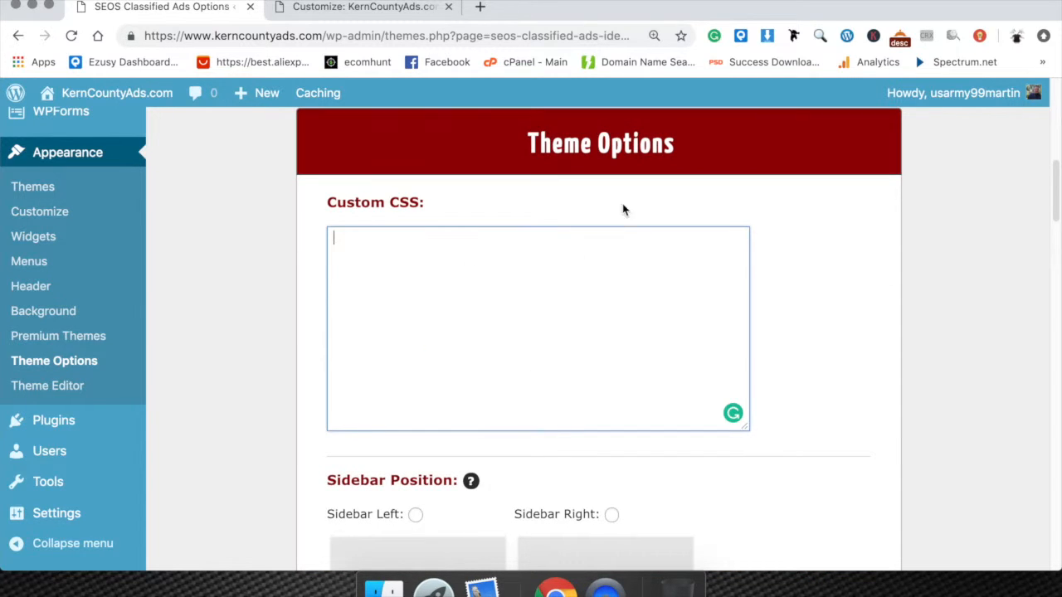
{"action": "scroll", "coordinate": [488, 379], "scroll_direction": "up", "scroll_amount": 3}
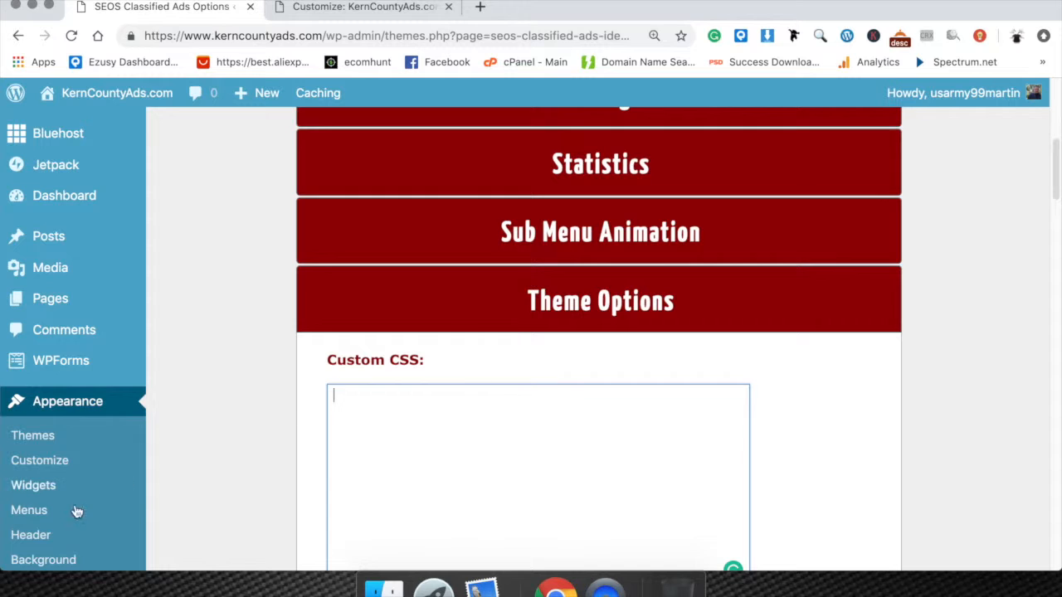
{"action": "scroll", "coordinate": [63, 410], "scroll_direction": "down", "scroll_amount": 2}
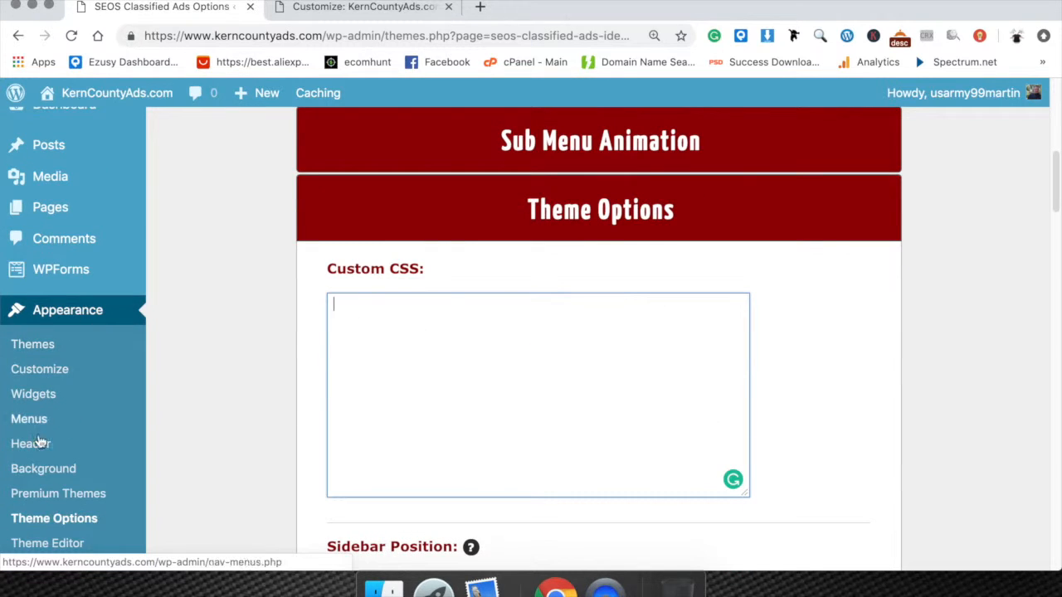
{"action": "scroll", "coordinate": [58, 481], "scroll_direction": "down", "scroll_amount": 1}
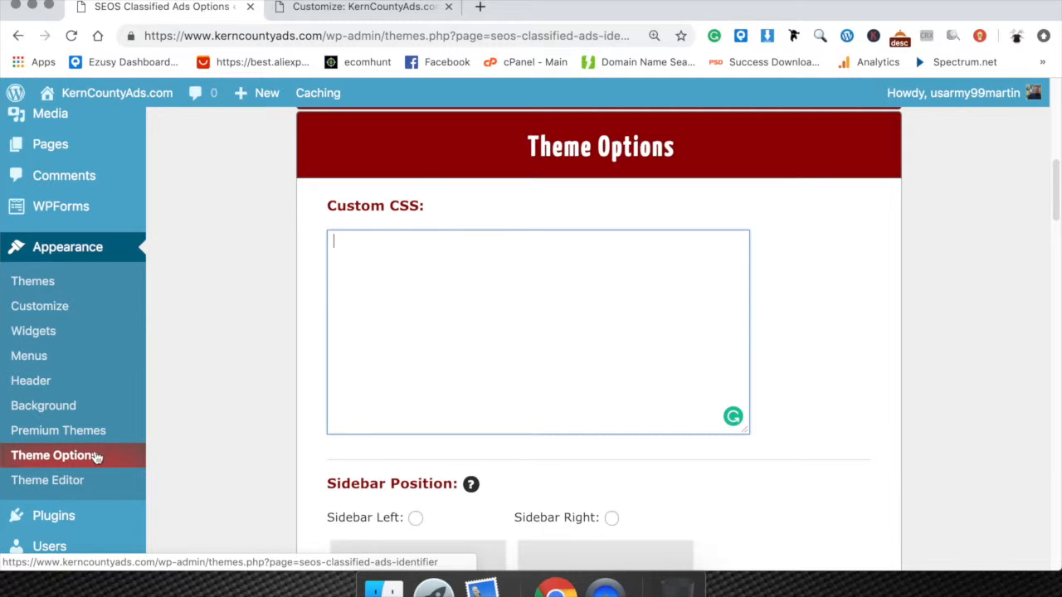
Step: Close the already open theme customizer to return to the live site, then reopen it and look through its list of sections
{"action": "left_click", "coordinate": [37, 460]}
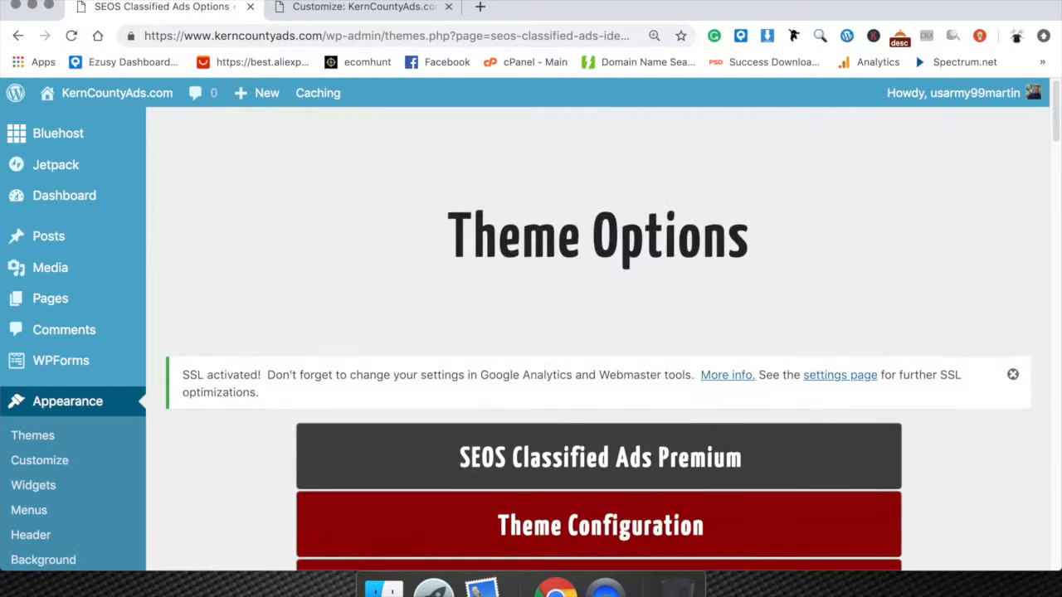
{"action": "left_click", "coordinate": [323, 8]}
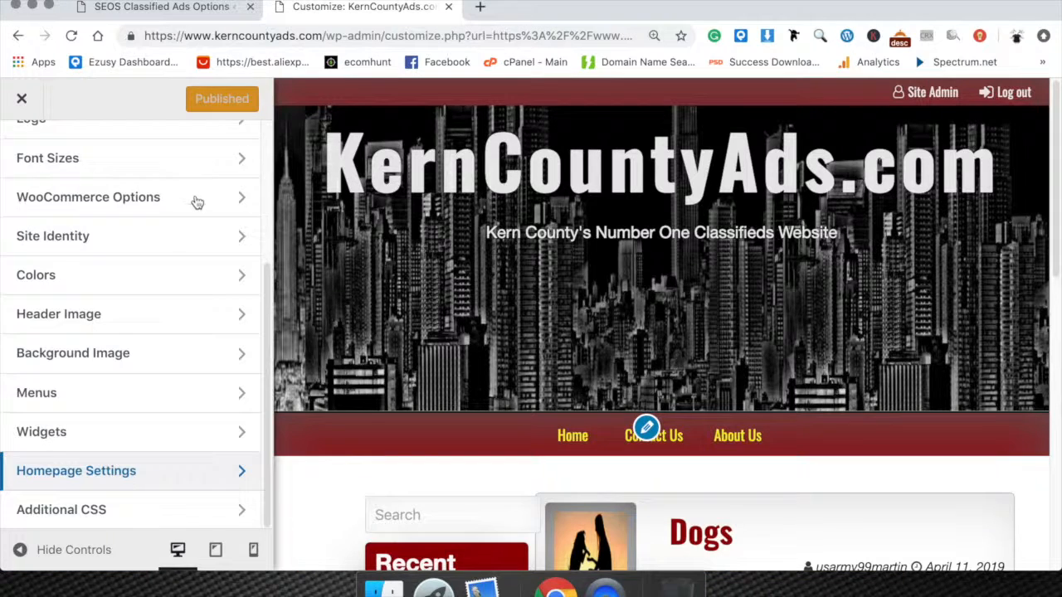
{"action": "left_click", "coordinate": [22, 98]}
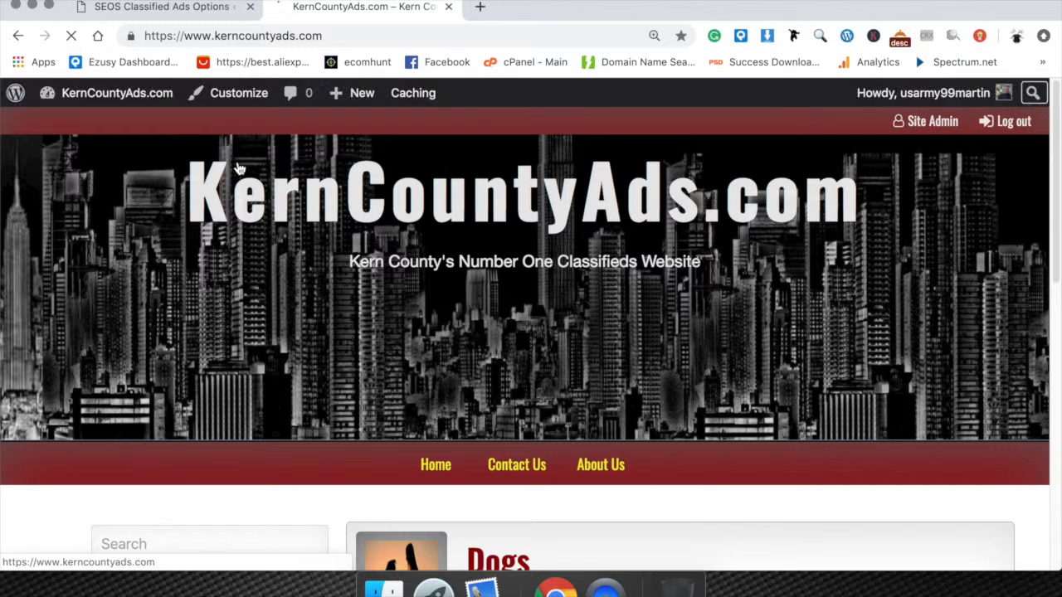
{"action": "left_click", "coordinate": [234, 97]}
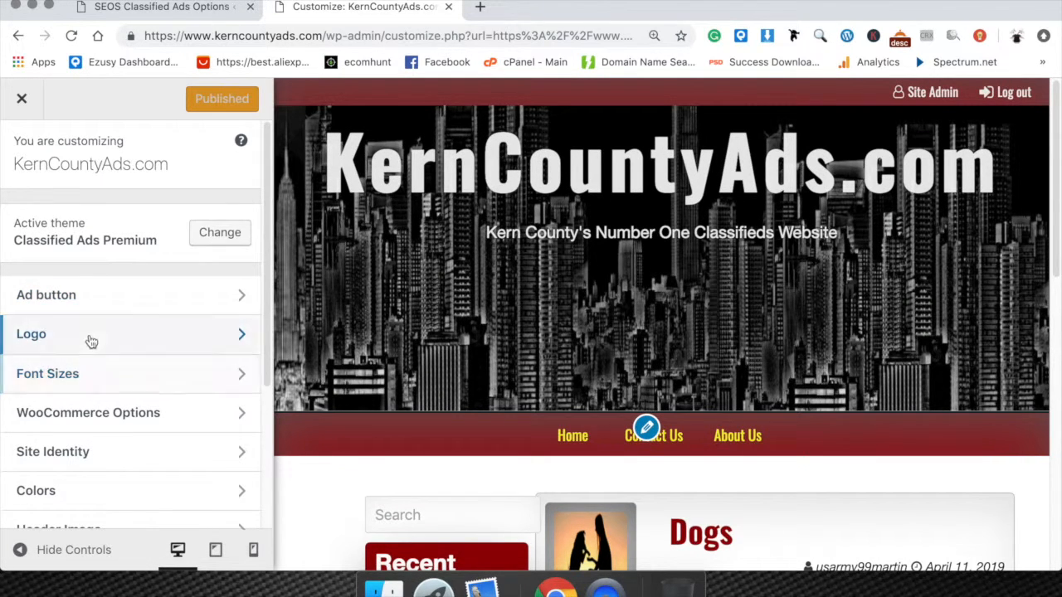
{"action": "scroll", "coordinate": [107, 440], "scroll_direction": "down", "scroll_amount": 3}
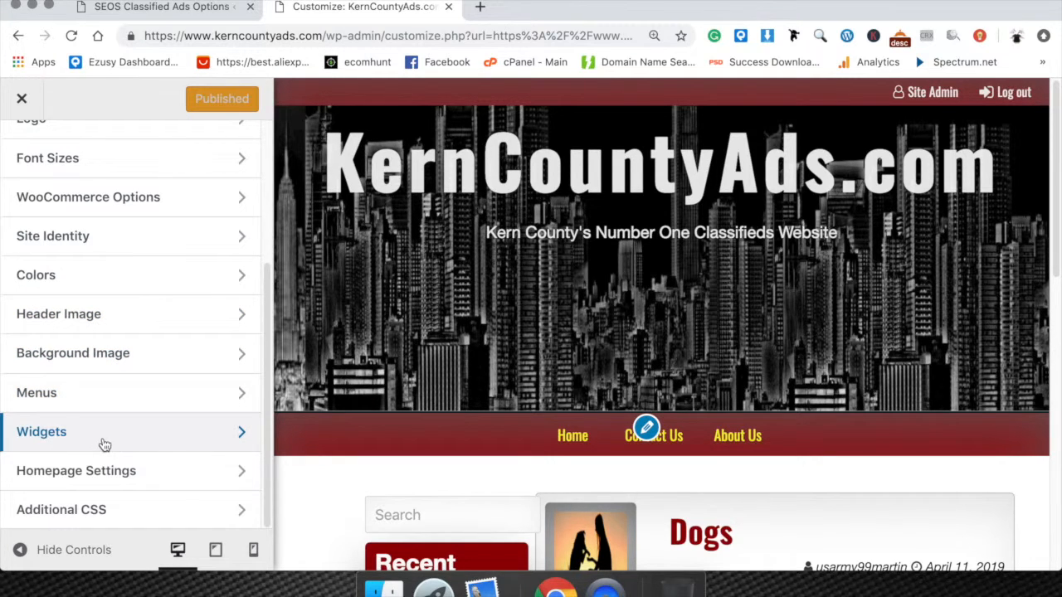
Step: View the Additional CSS section with its help text and code editor, and return to the customizer's section list
{"action": "left_click", "coordinate": [64, 506]}
{"action": "scroll", "coordinate": [76, 486], "scroll_direction": "down", "scroll_amount": 4}
{"action": "scroll", "coordinate": [80, 485], "scroll_direction": "down", "scroll_amount": 3}
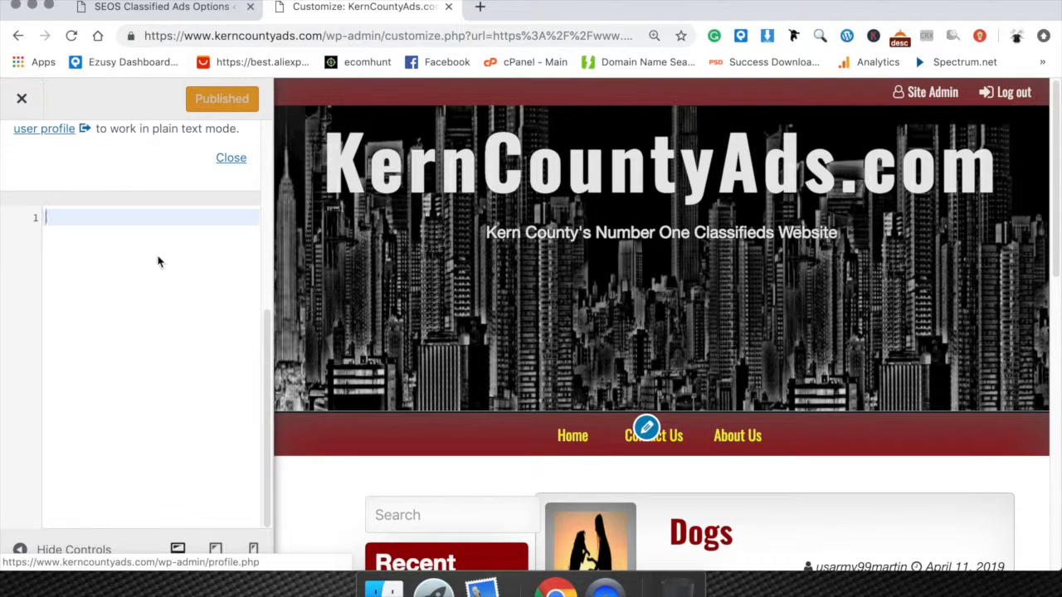
{"action": "scroll", "coordinate": [159, 261], "scroll_direction": "up", "scroll_amount": 5}
{"action": "left_click", "coordinate": [20, 153]}
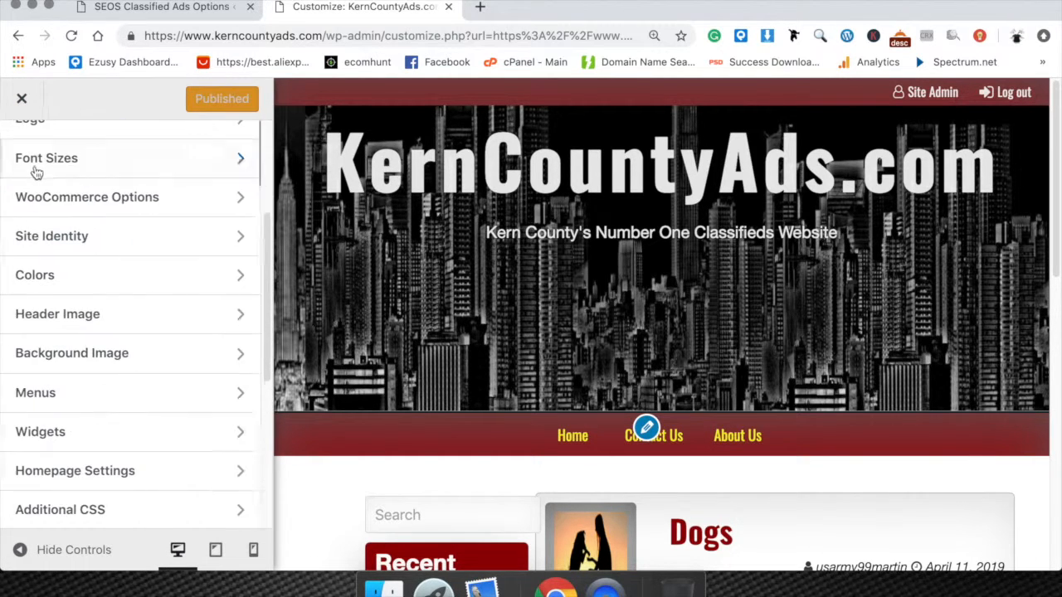